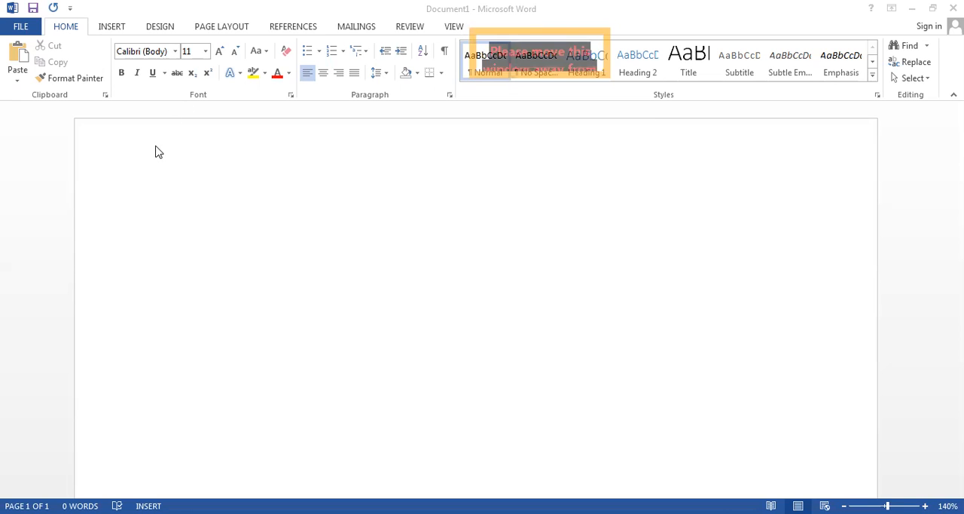
left_click(239, 171)
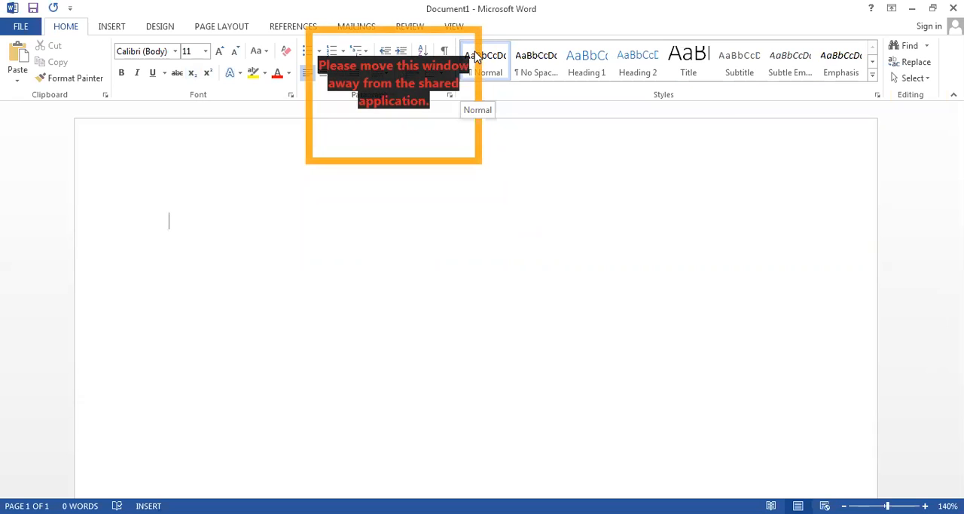
left_click(392, 28)
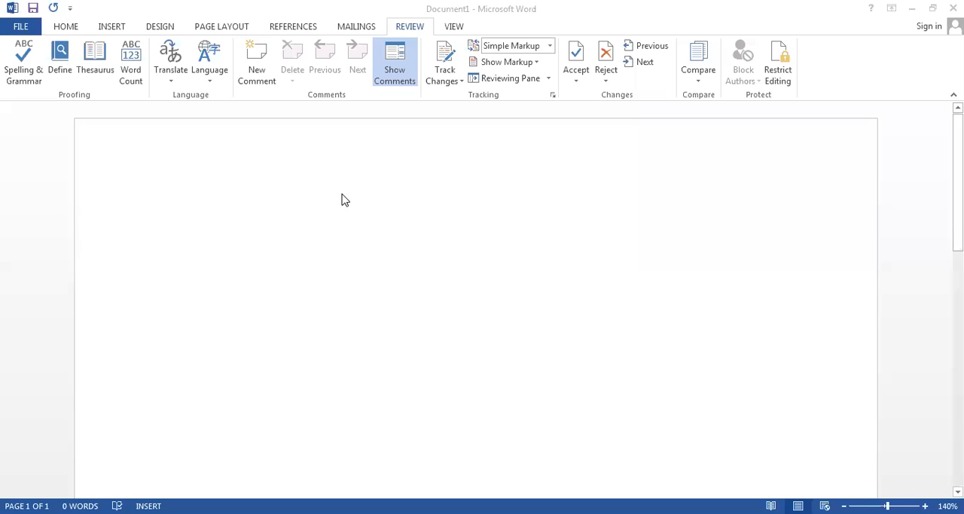
left_click(67, 27)
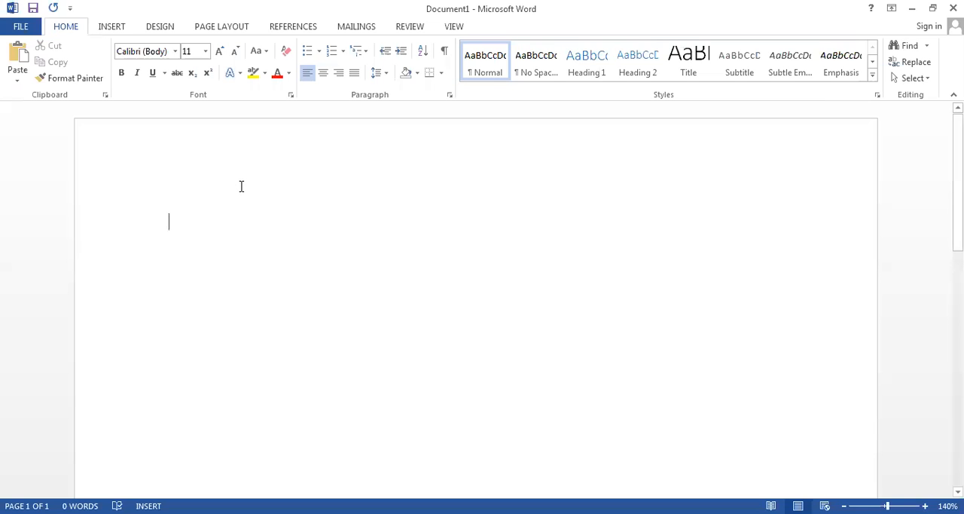
- Generate sample paragraphs in the blank document with the =rand() function
type("=ran")
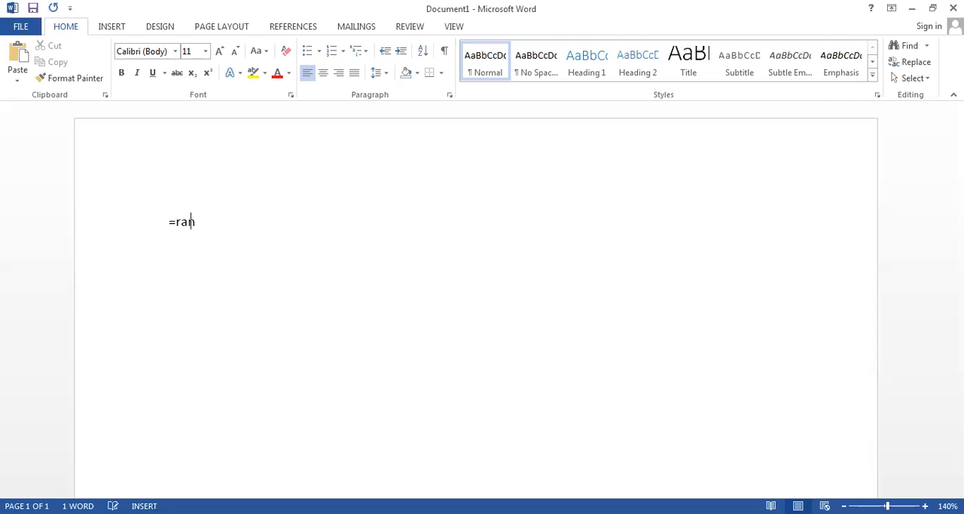
type("d()")
key("Return")
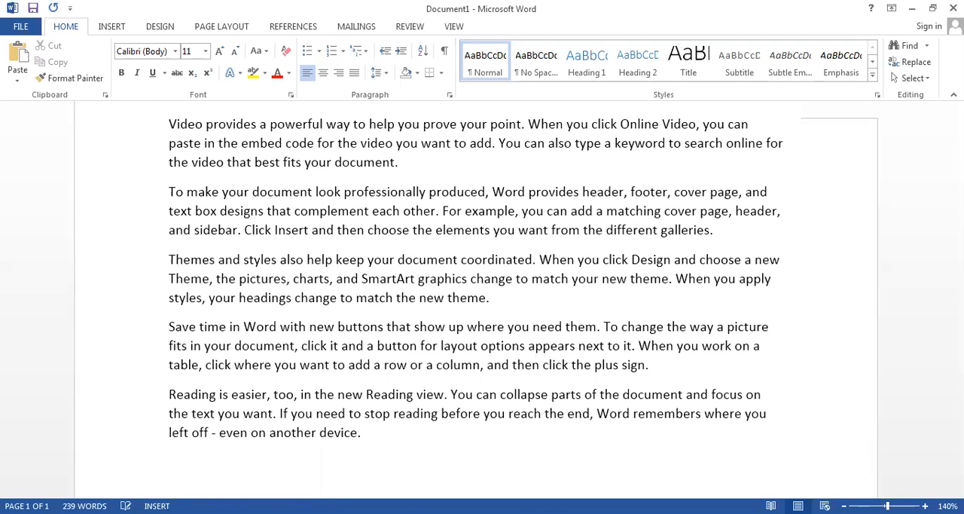
- Delete all the sample text below the first paragraph
key("shift+Up")
left_click_drag(236, 320, 171, 195)
key("Delete")
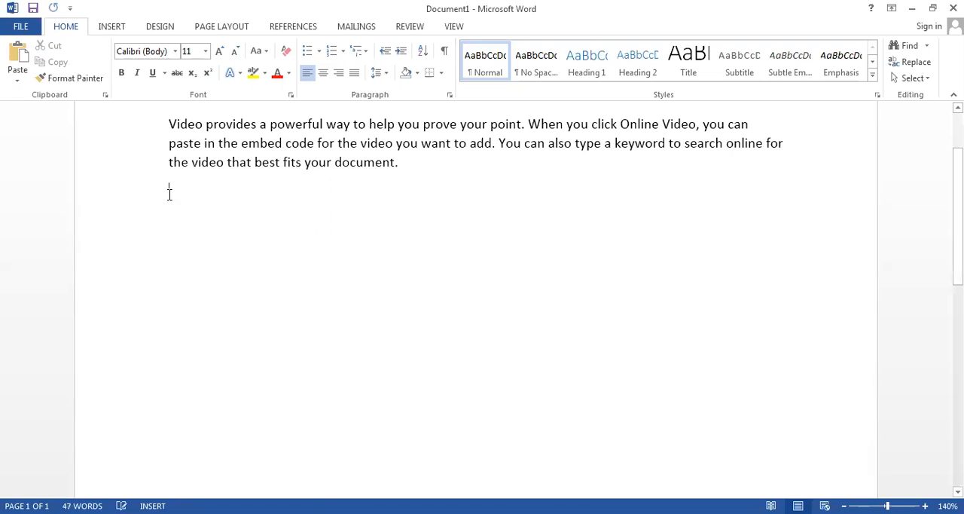
scroll(957, 204, "up", 1)
scroll(957, 188, "up", 2)
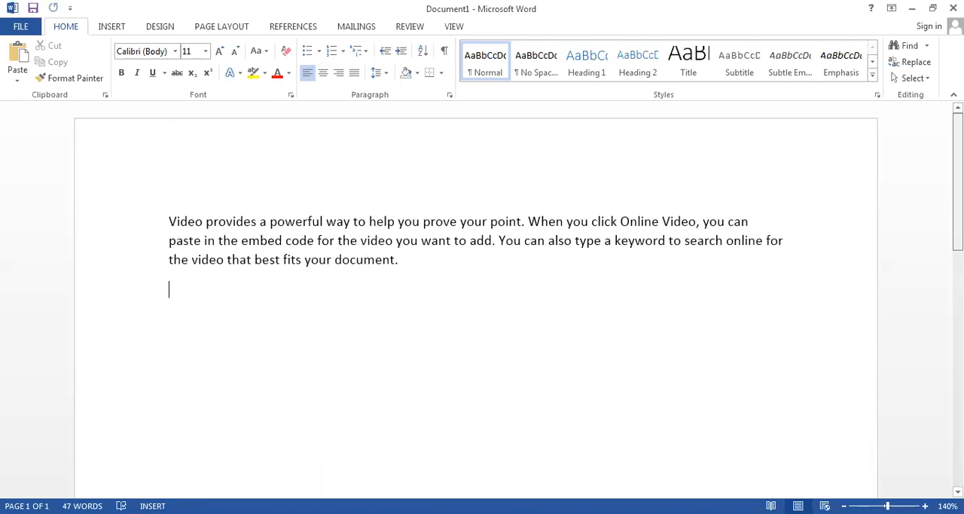
- Add the title "Story of a Student" on a new line above the paragraph
left_click(165, 199)
key("Return")
key("Up")
type("Stor")
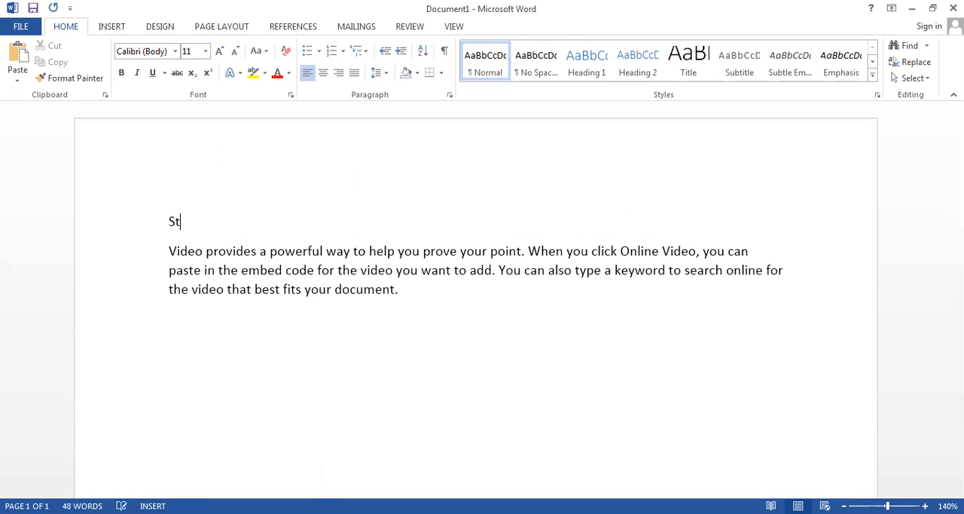
key("BackSpace")
type("ry of a ")
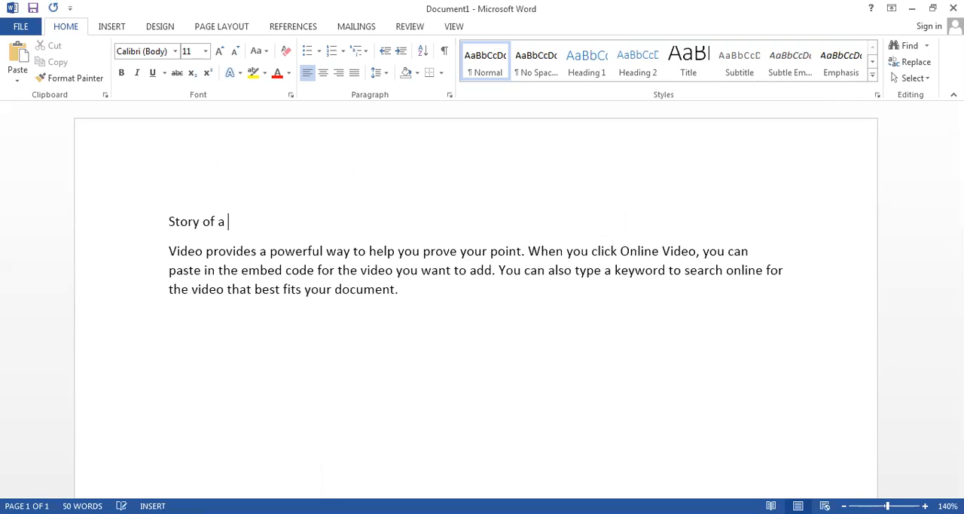
type("Student")
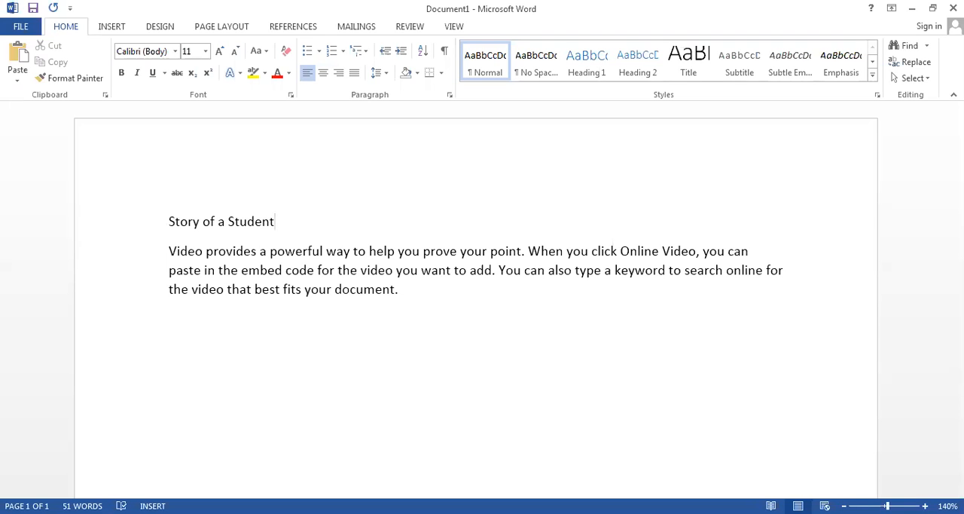
- Set the title "Story of a Student" to Times New Roman, size 12
left_click_drag(276, 223, 155, 219)
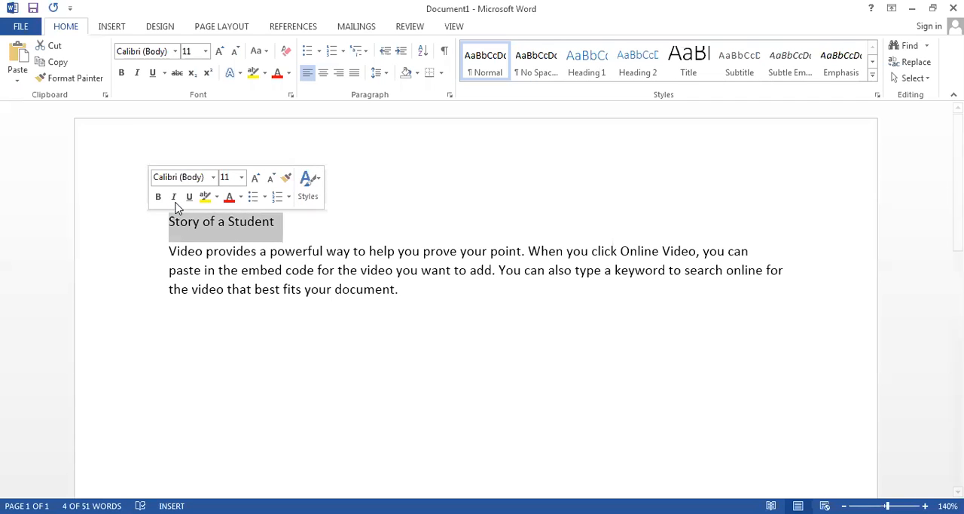
left_click(242, 179)
left_click(234, 254)
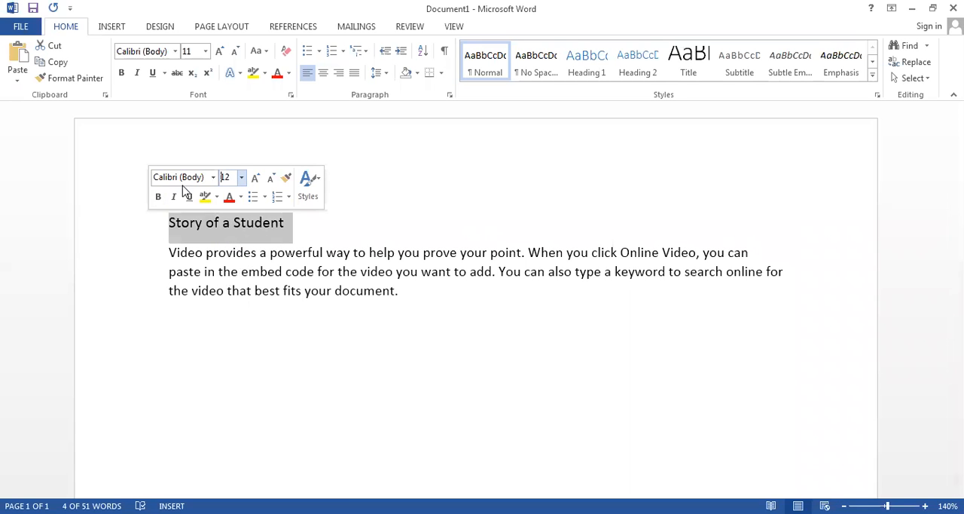
left_click(214, 177)
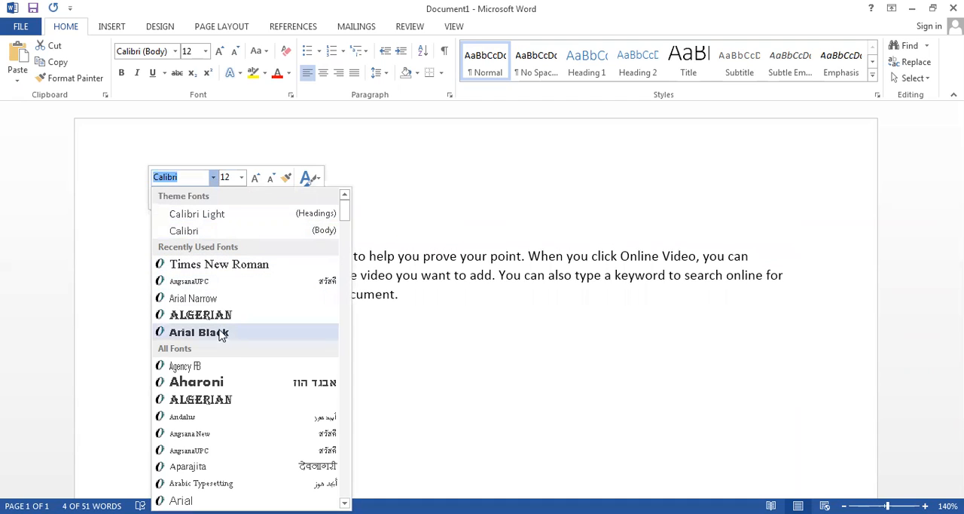
left_click(220, 264)
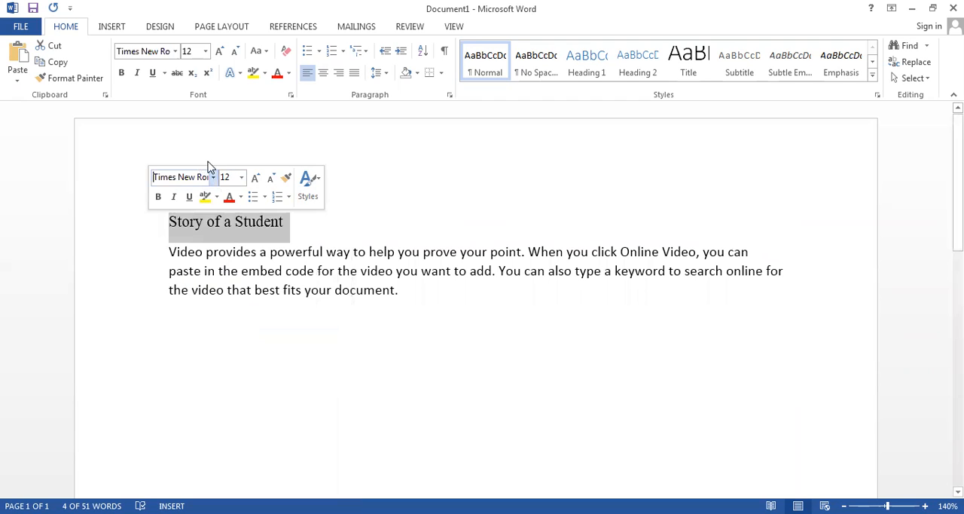
- Make the title bold, trying italic on it and removing the italic again
left_click(165, 196)
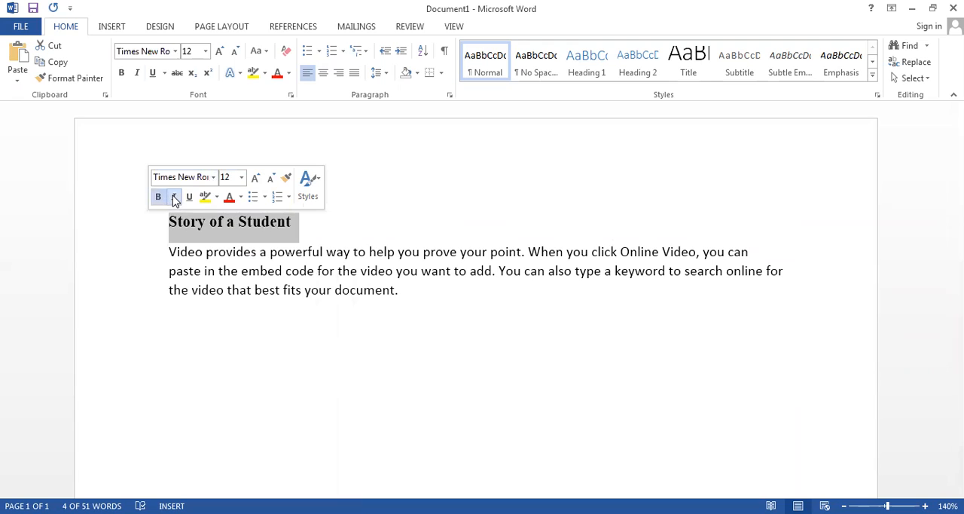
left_click(173, 198)
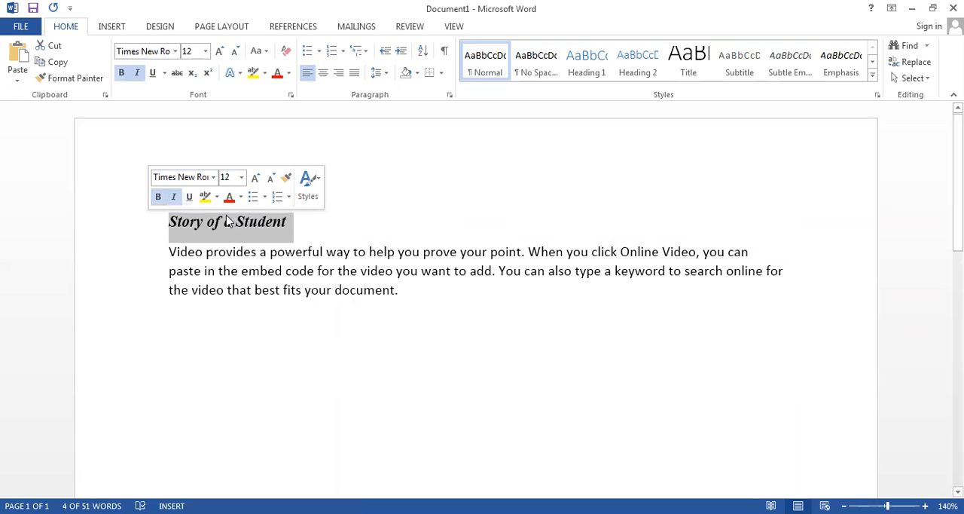
left_click(174, 198)
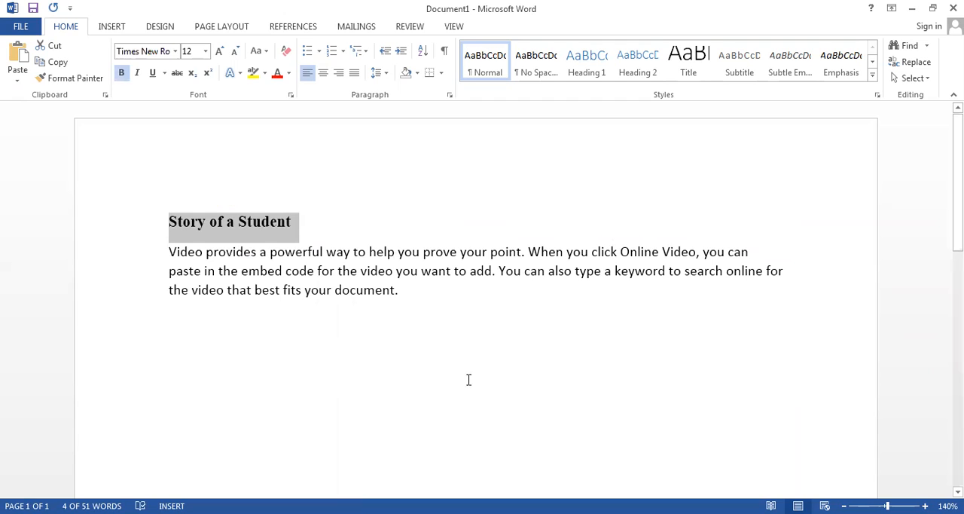
left_click(334, 336)
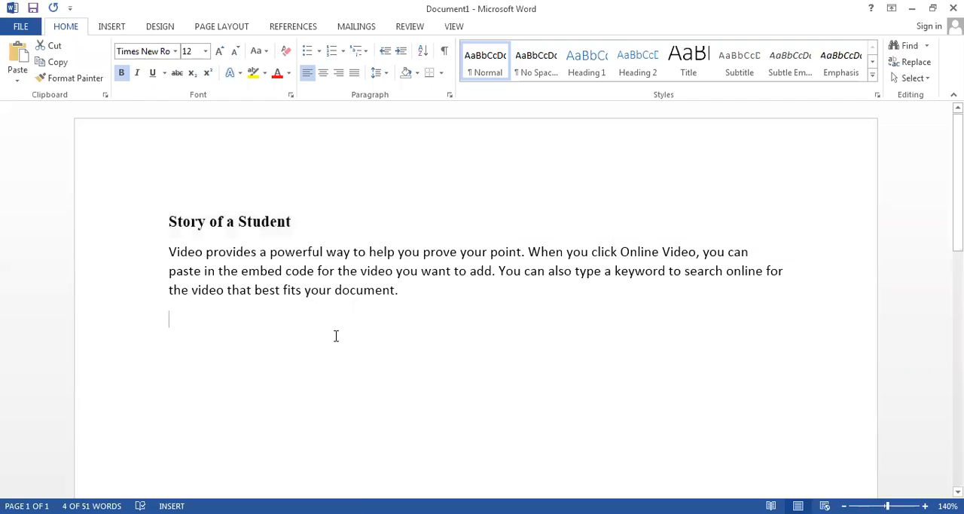
- Underline the title "Story of a Student"
left_click_drag(299, 228, 149, 203)
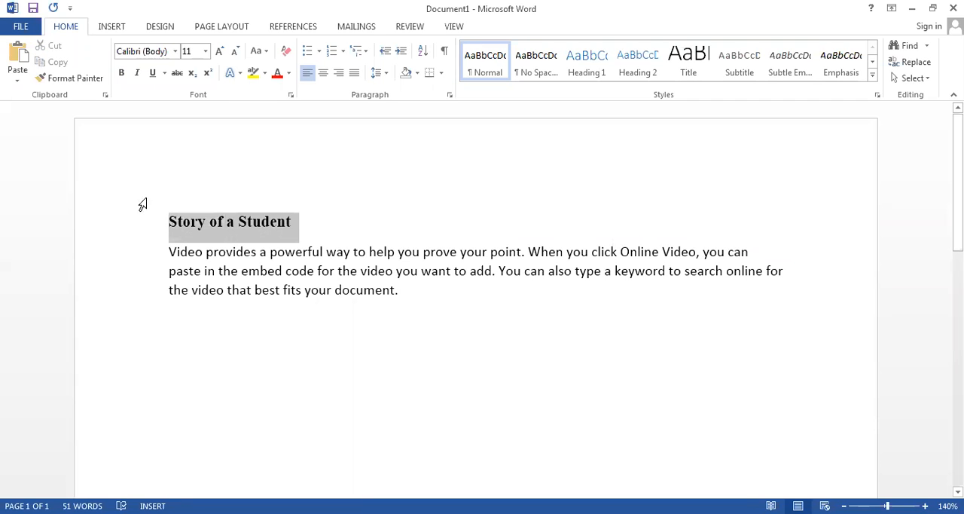
left_click(154, 72)
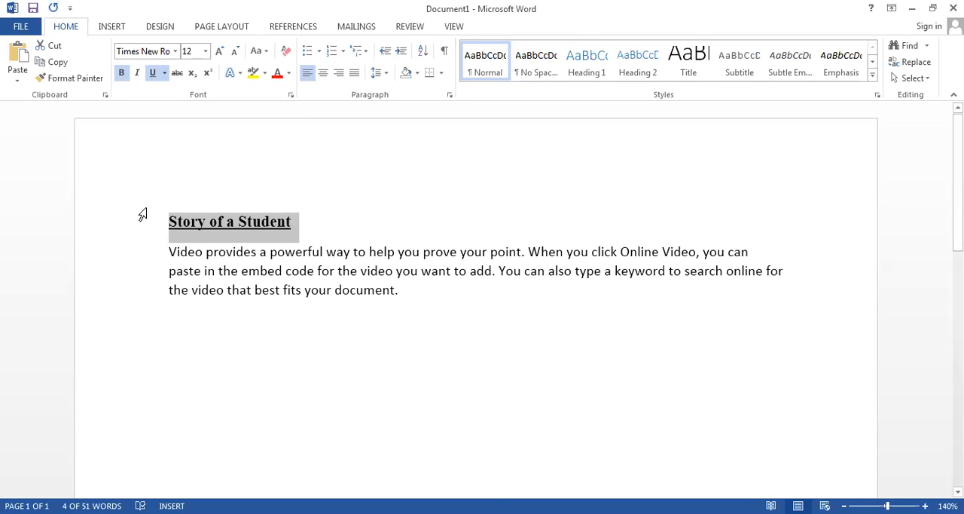
left_click(308, 228)
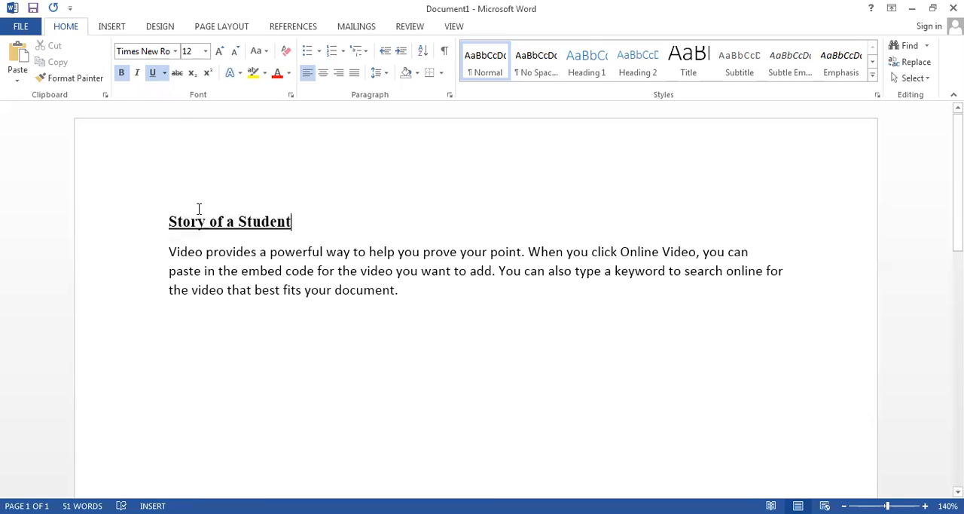
- Colour the title red and apply the orange outlined text effect to it
left_click(123, 219)
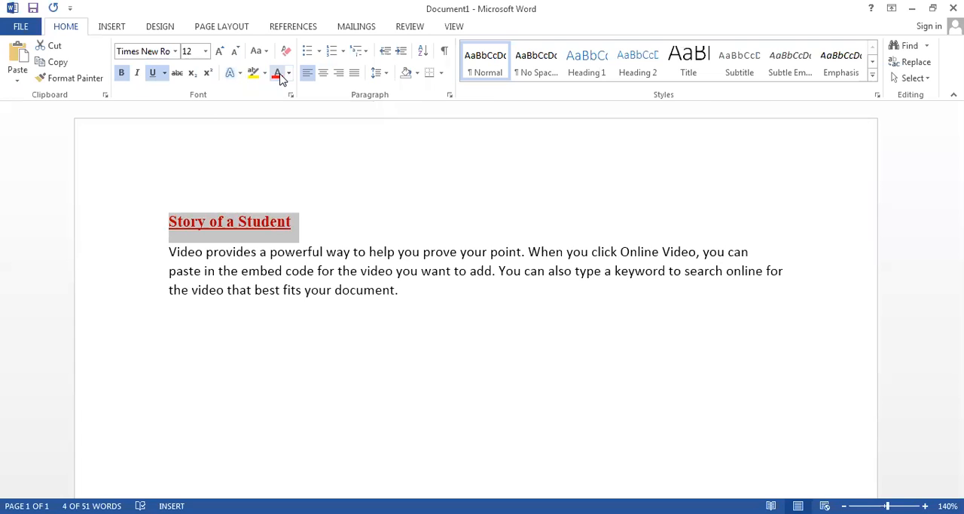
left_click(232, 73)
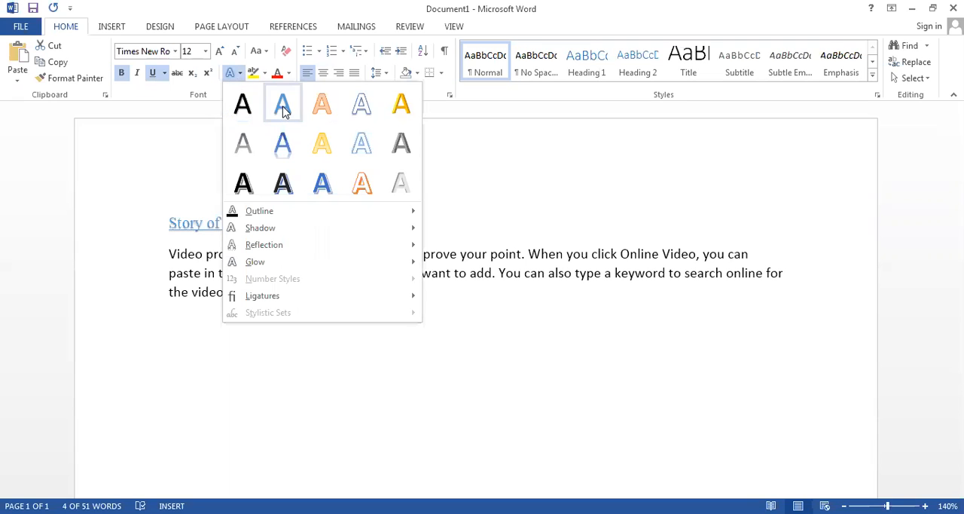
left_click(326, 113)
left_click(320, 251)
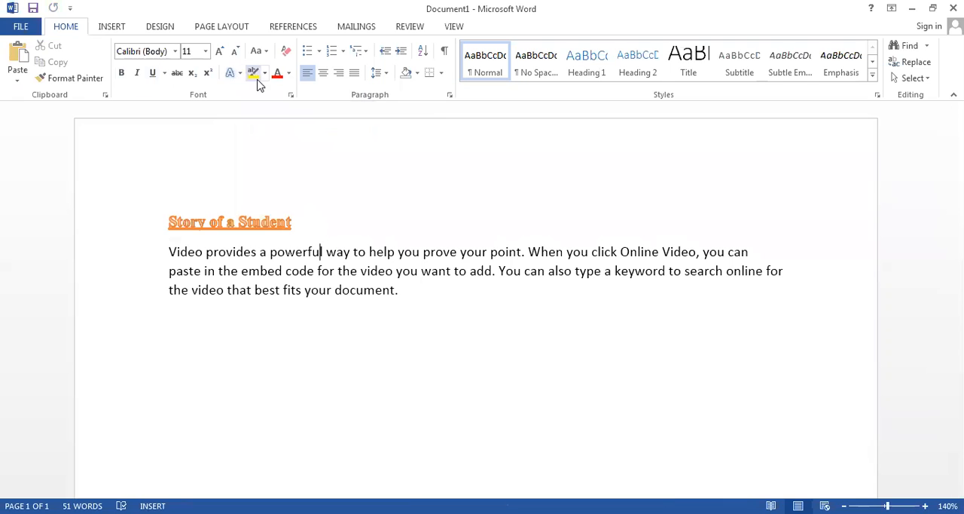
- Apply the blue text effect with reflection to the title
left_click(231, 72)
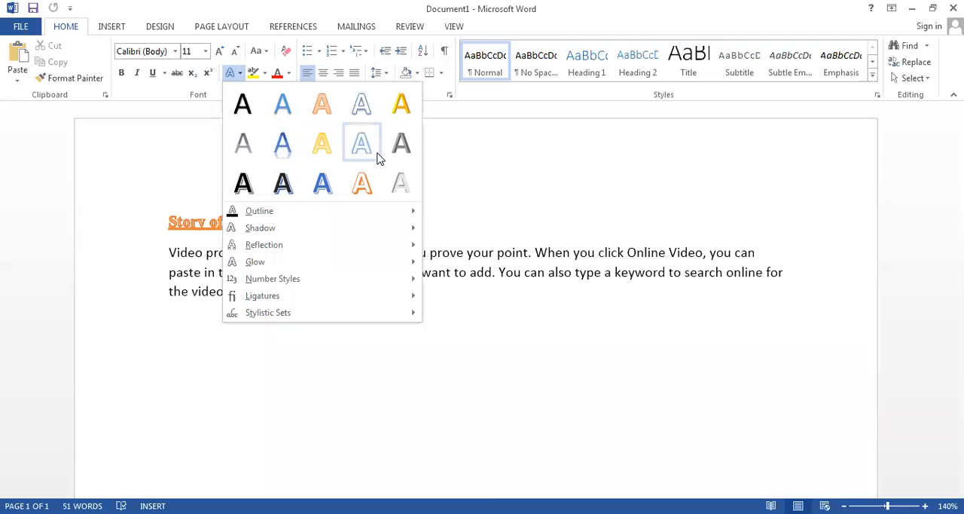
key("Escape")
left_click_drag(298, 218, 146, 215)
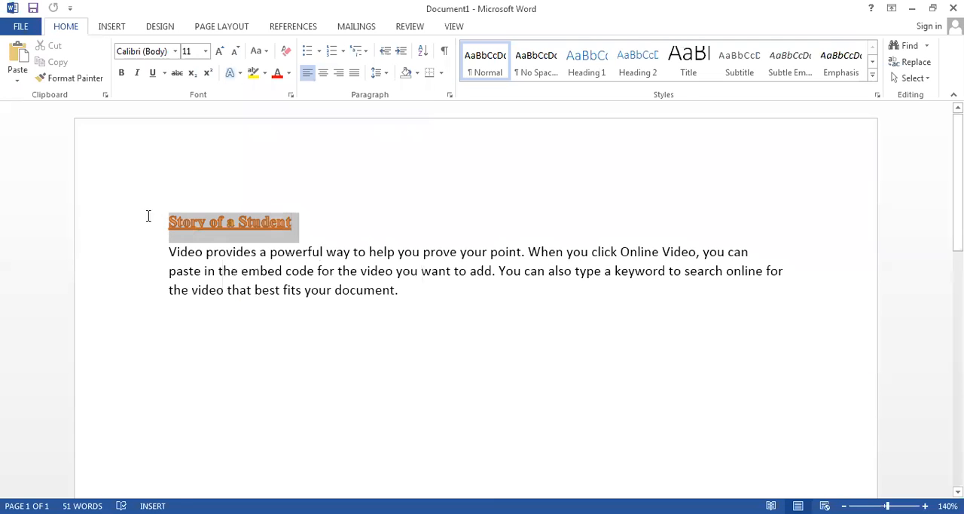
left_click(231, 73)
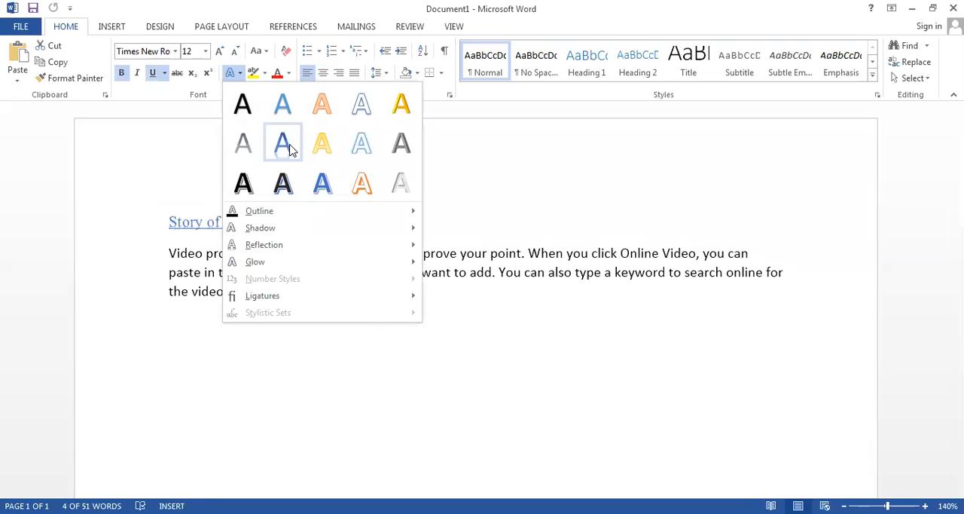
left_click(334, 254)
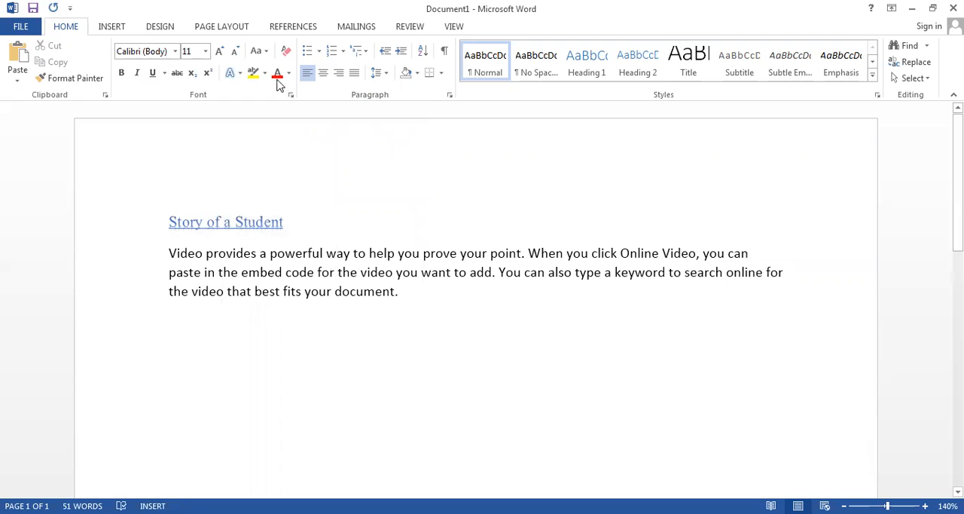
- Change the title's text effect back to the orange outlined style
left_click(89, 223)
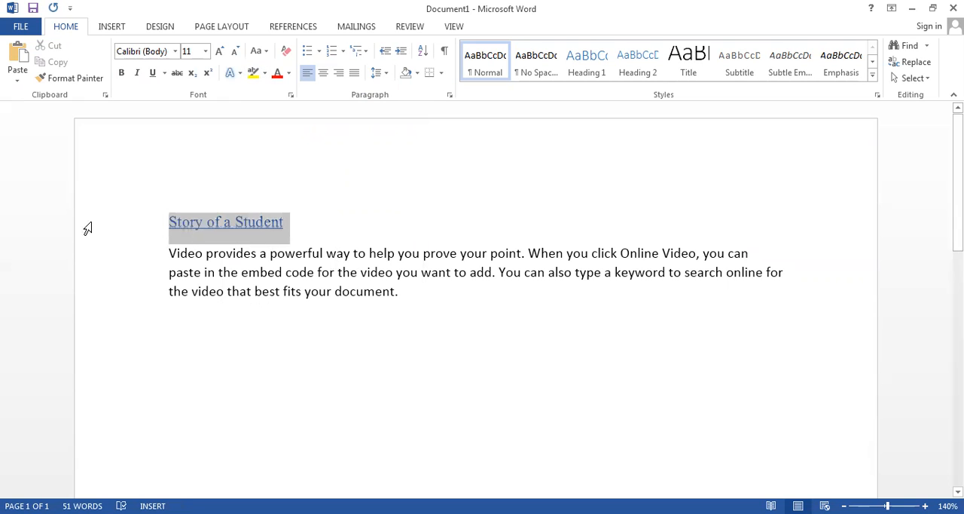
left_click(234, 73)
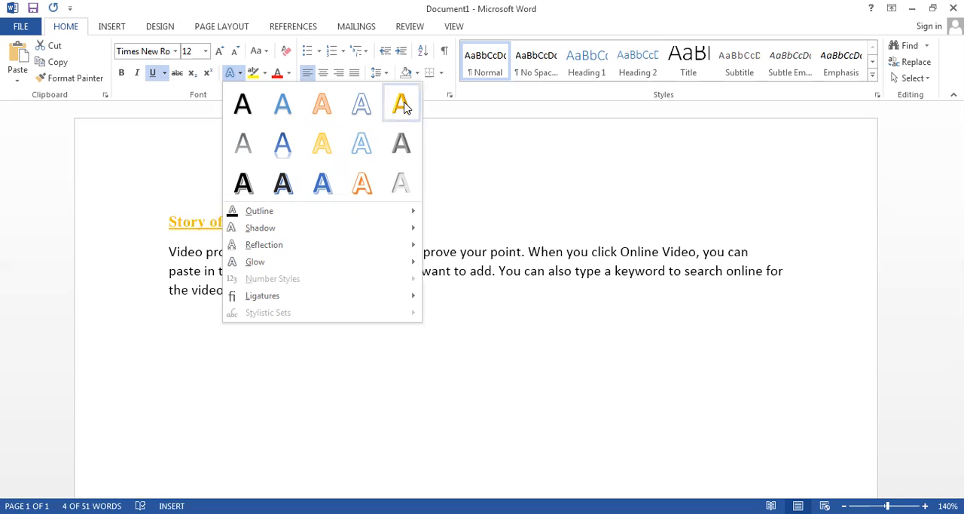
left_click(321, 117)
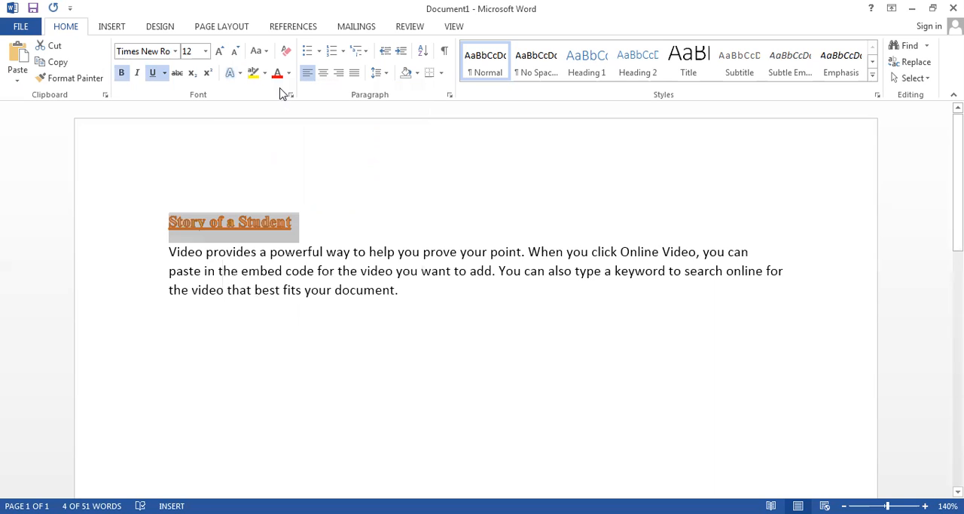
- Add an upward-offset outer shadow to the title text
left_click(231, 75)
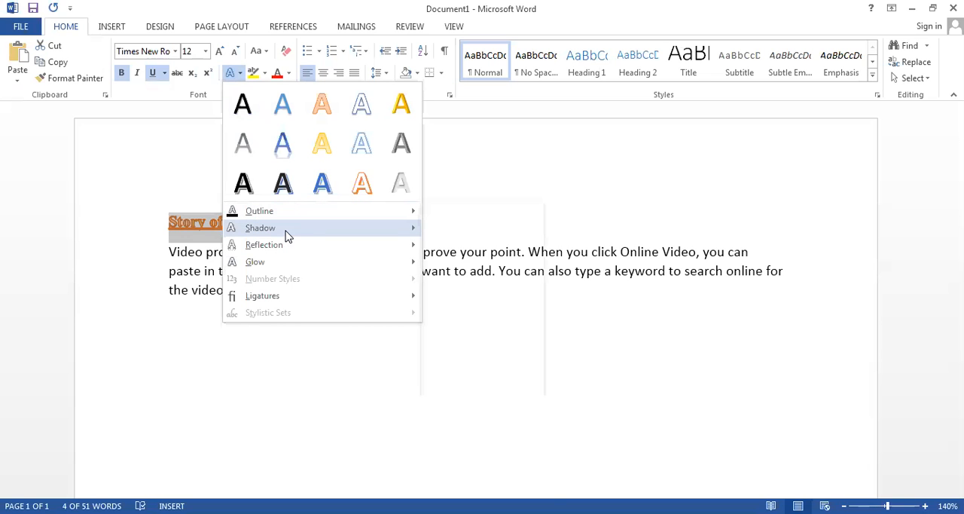
mouse_move(287, 235)
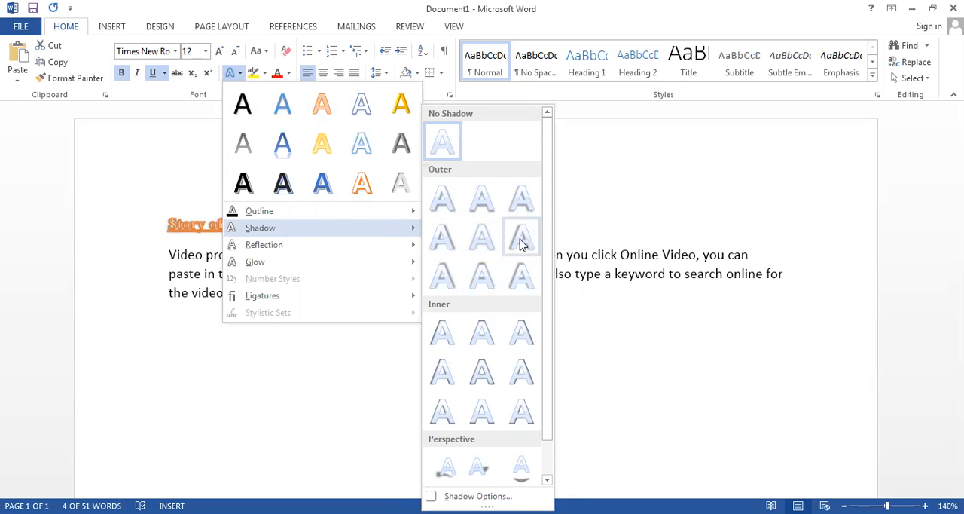
left_click(483, 276)
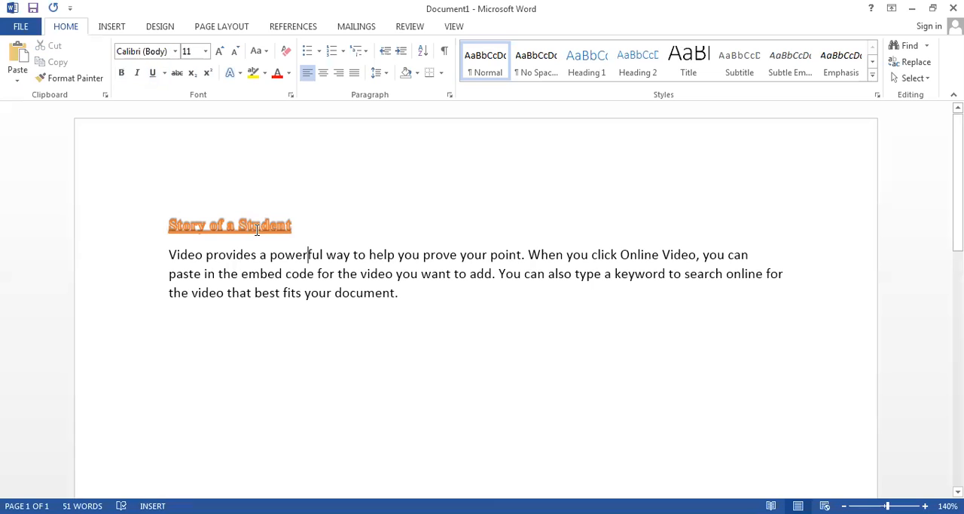
- Set the font size of the title "Story of a Student" to 20
left_click_drag(306, 228, 133, 226)
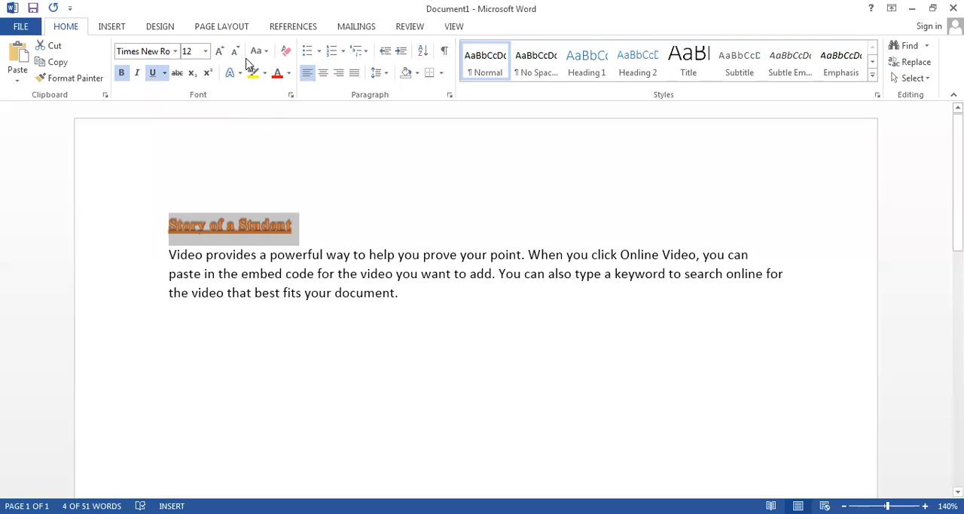
left_click(201, 47)
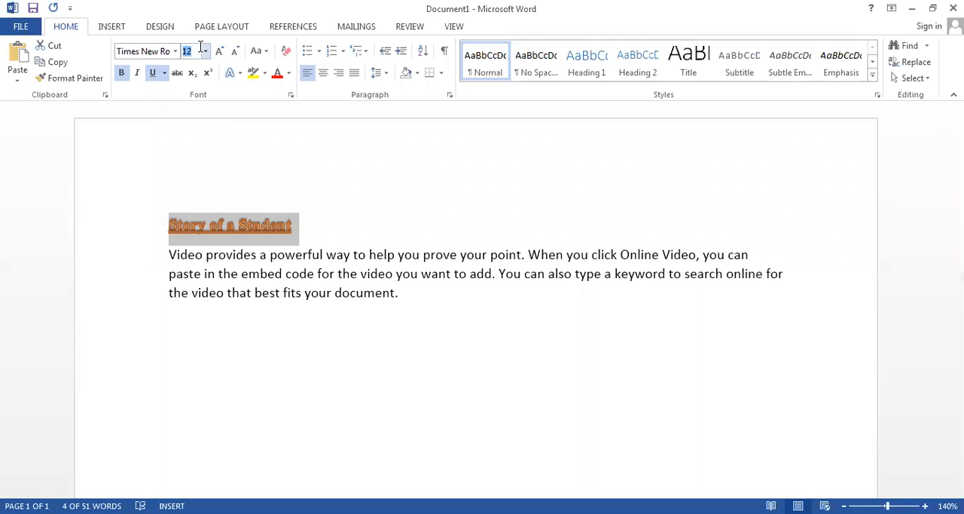
type("20")
key("Return")
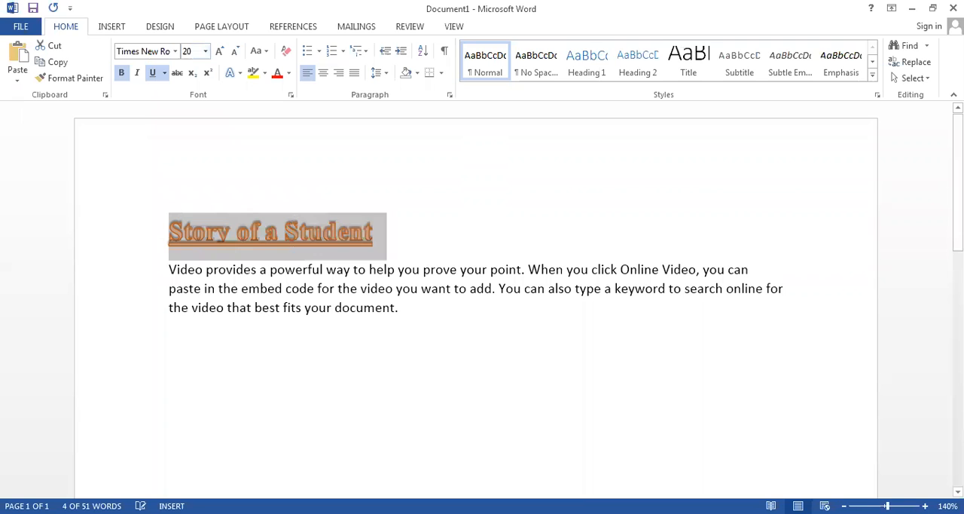
left_click(430, 269)
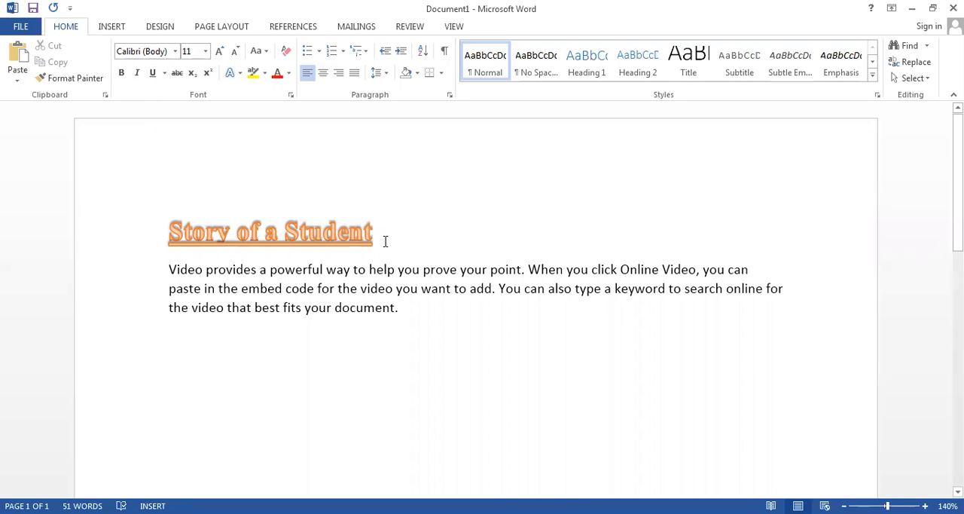
- Apply the first perspective shadow preset to the title text
left_click_drag(381, 232, 146, 243)
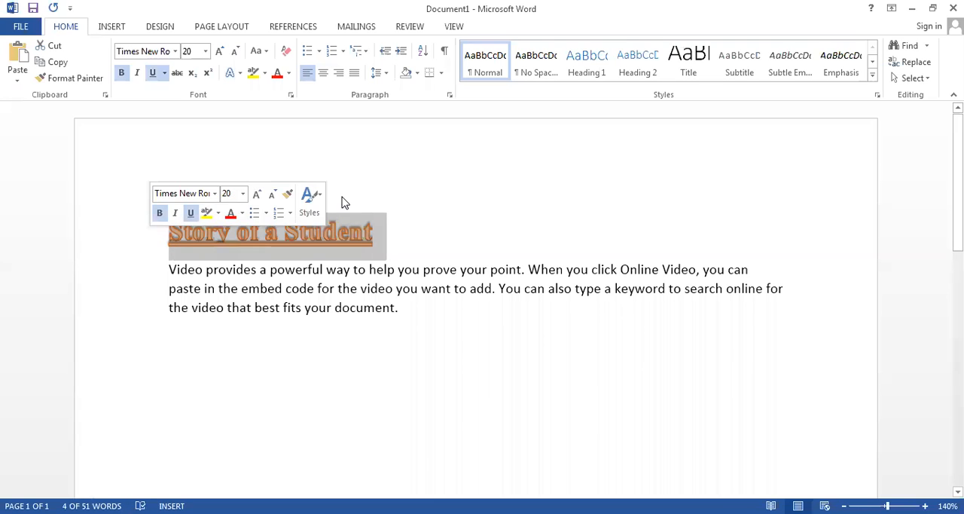
left_click(235, 72)
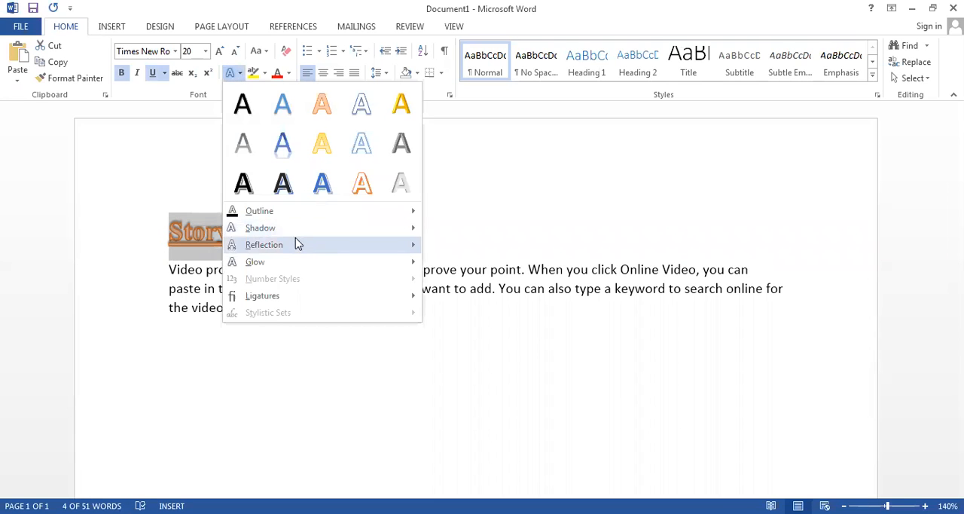
mouse_move(308, 229)
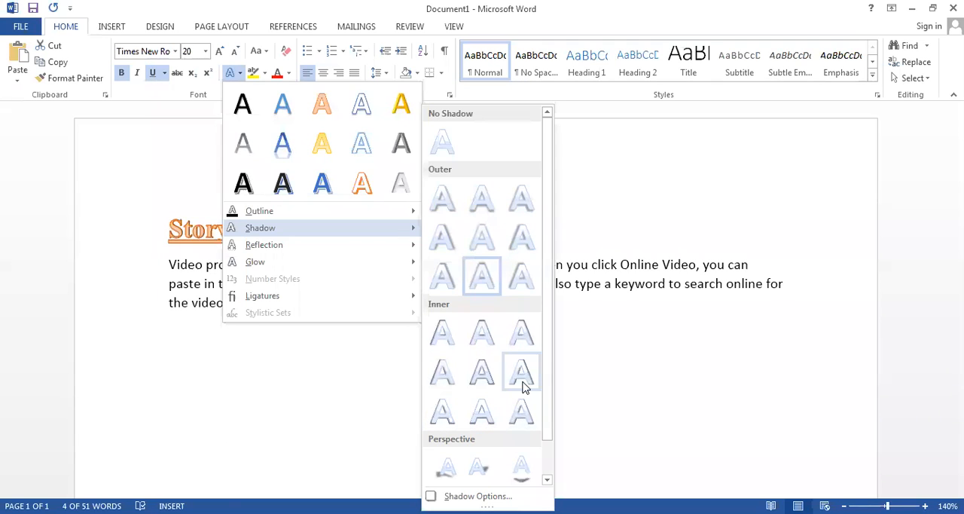
left_click_drag(547, 360, 545, 419)
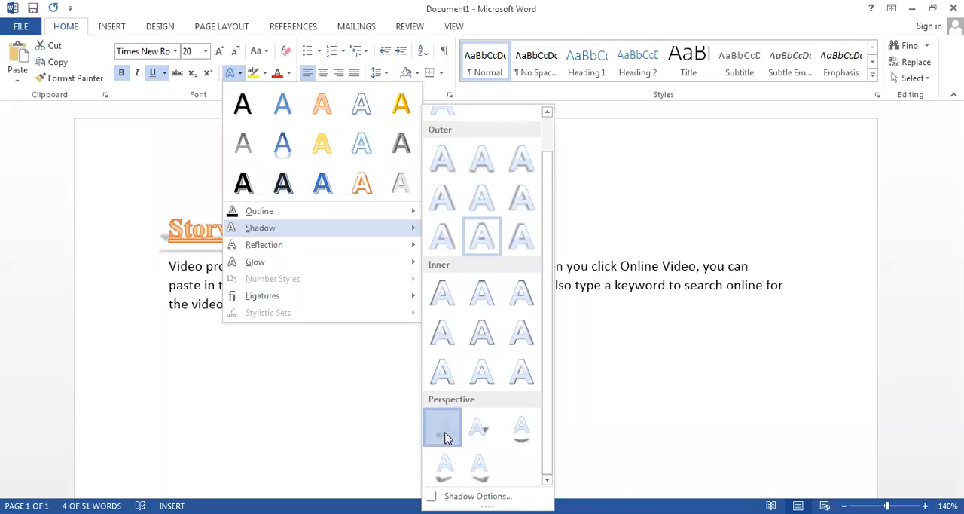
left_click(338, 317)
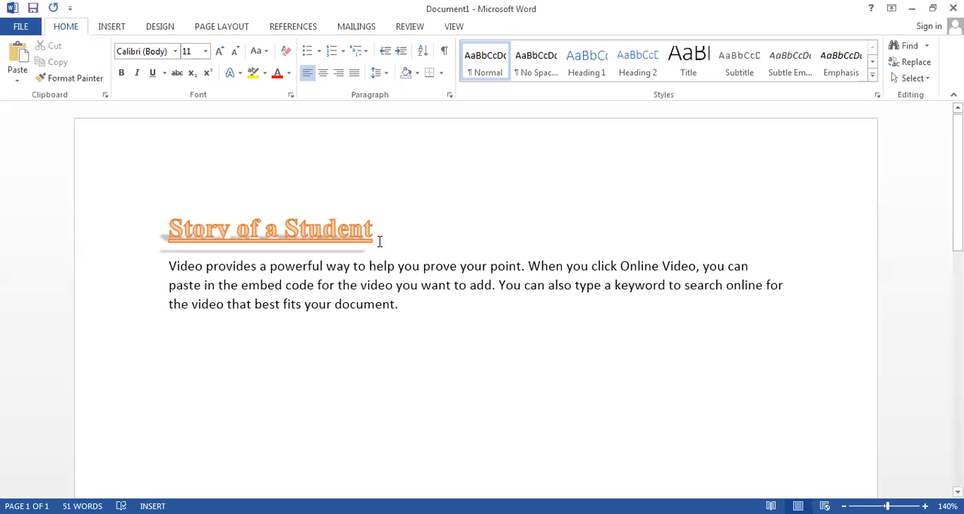
- Change the title's shadow to the third perspective preset, which casts the shadow below the letters
left_click_drag(379, 241, 101, 221)
left_click(234, 73)
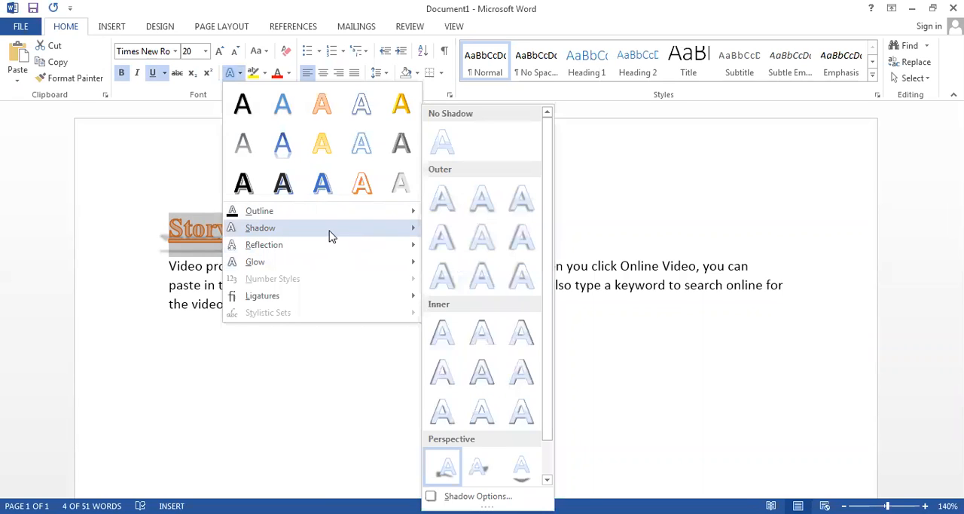
left_click_drag(546, 386, 550, 470)
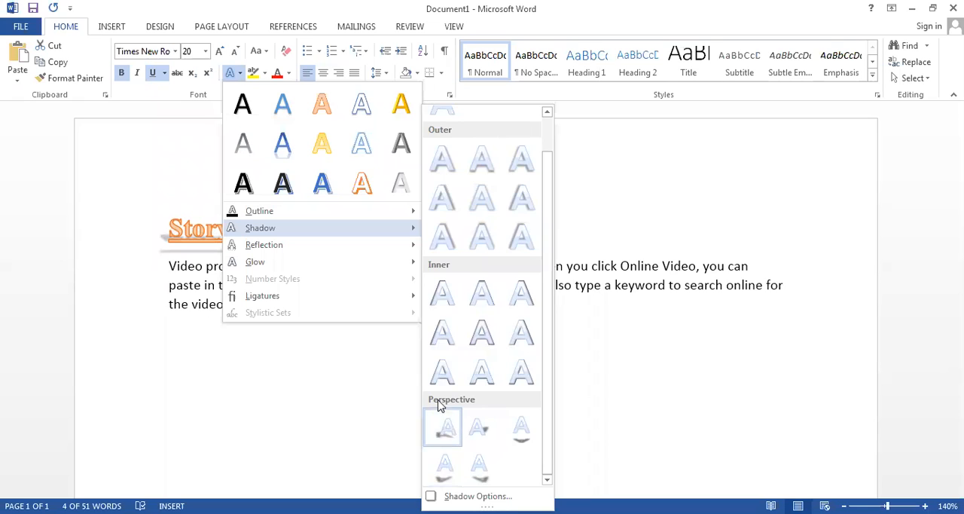
left_click(523, 440)
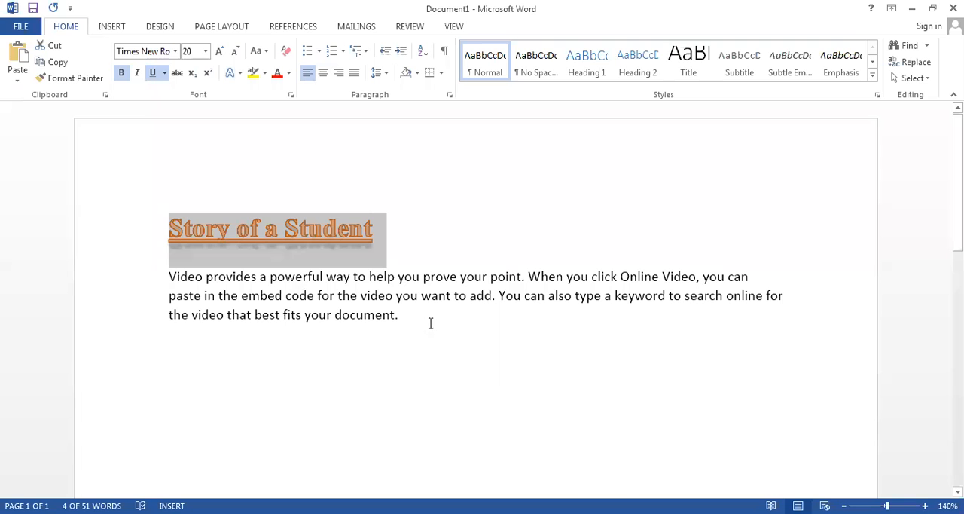
- Add a reflection to the title using the second variation in the first row of presets
left_click(236, 76)
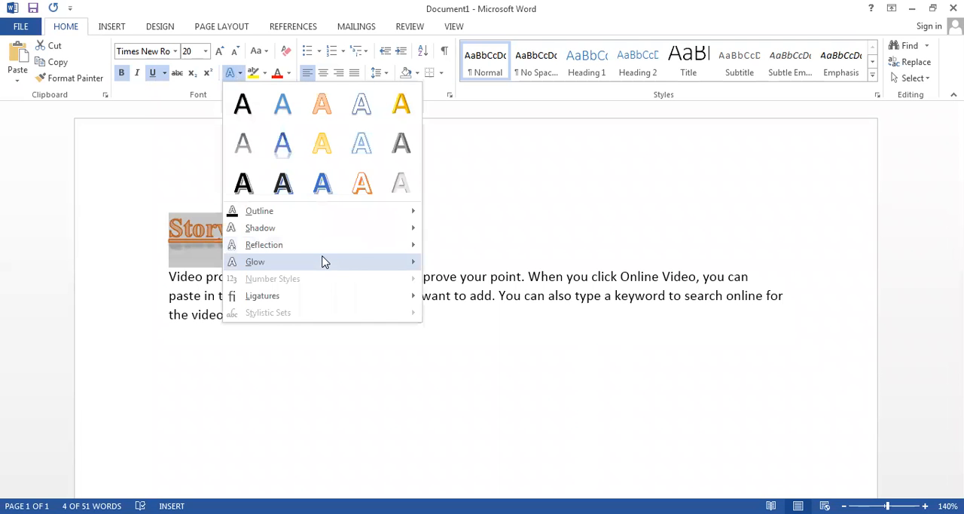
mouse_move(339, 245)
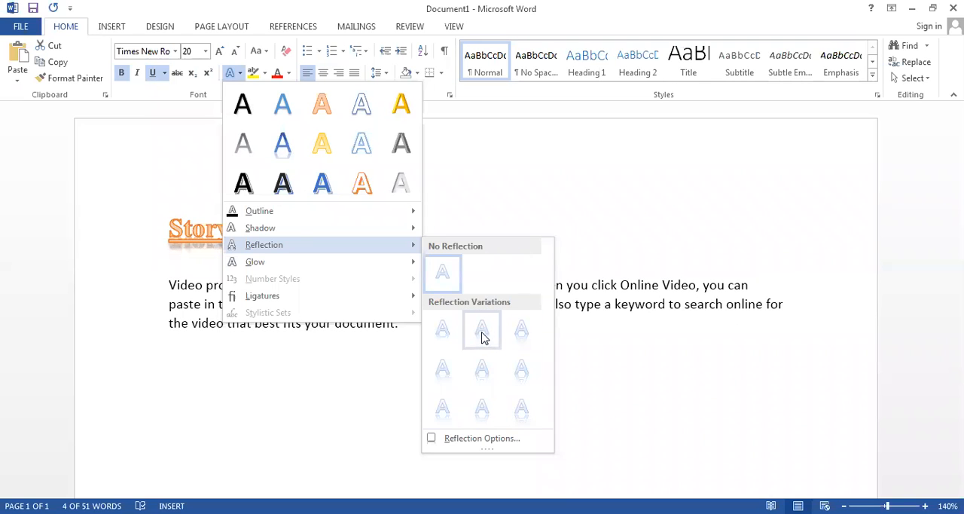
left_click(334, 256)
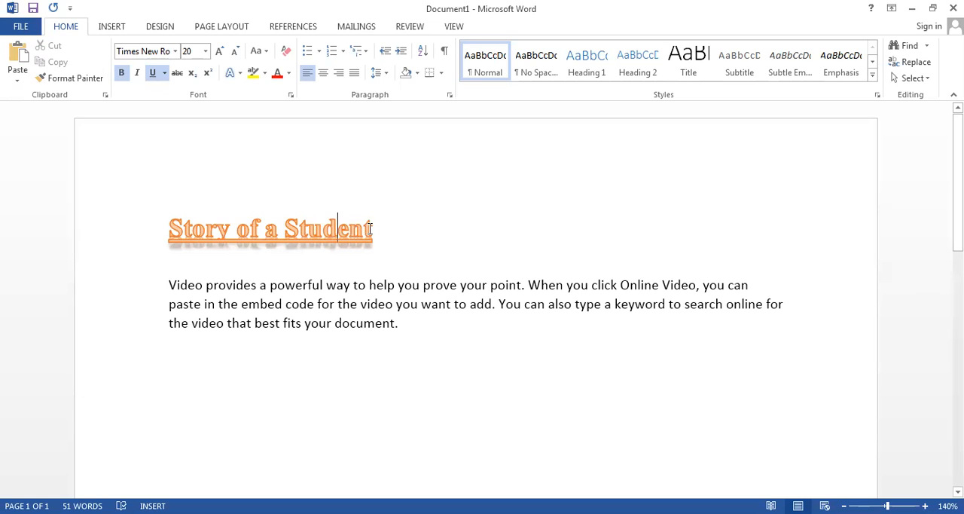
- Add a glow to the title in the theme colour Blue, Accent 5, Darker 50%
left_click_drag(382, 244, 158, 262)
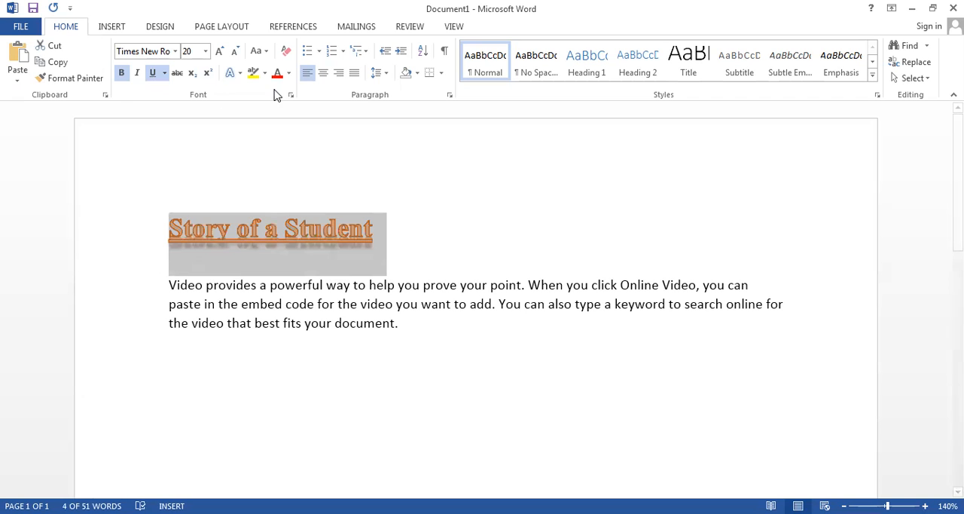
left_click(240, 73)
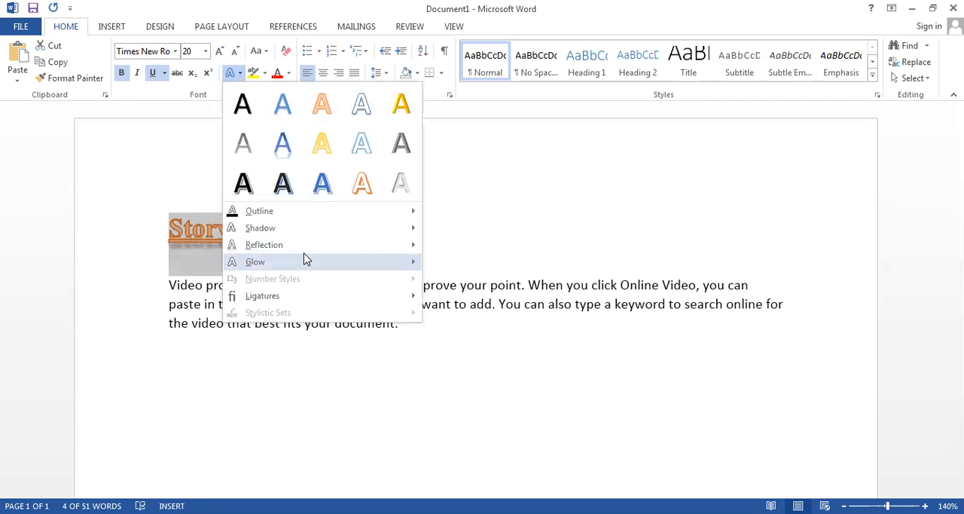
mouse_move(307, 262)
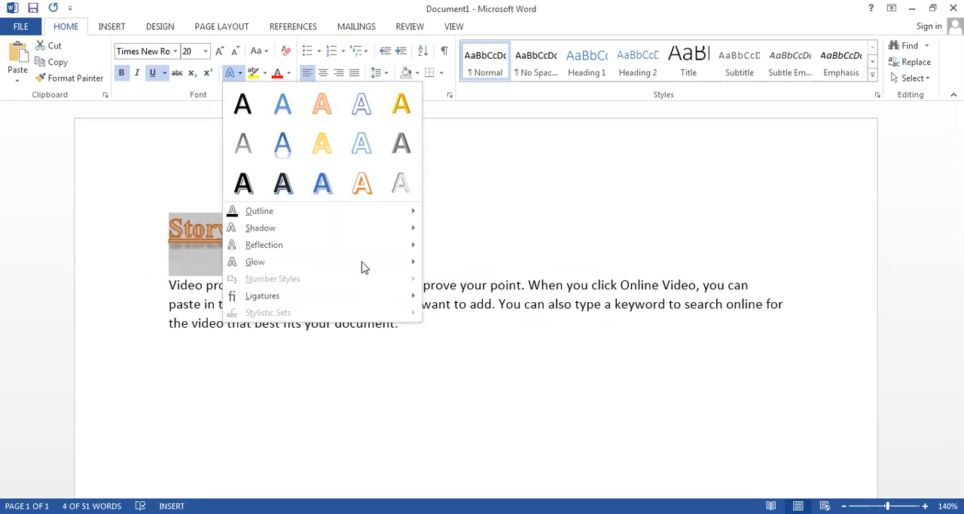
key("Escape")
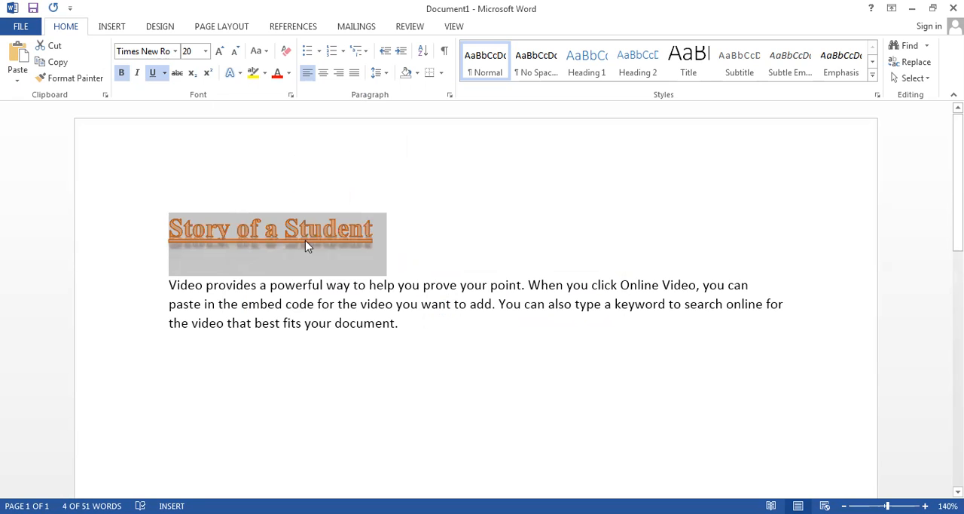
left_click(233, 73)
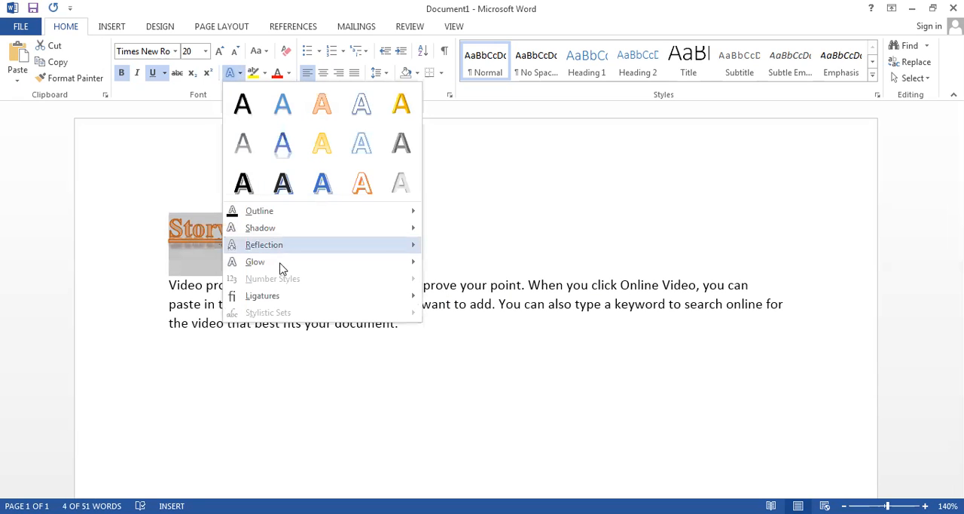
mouse_move(283, 249)
mouse_move(392, 264)
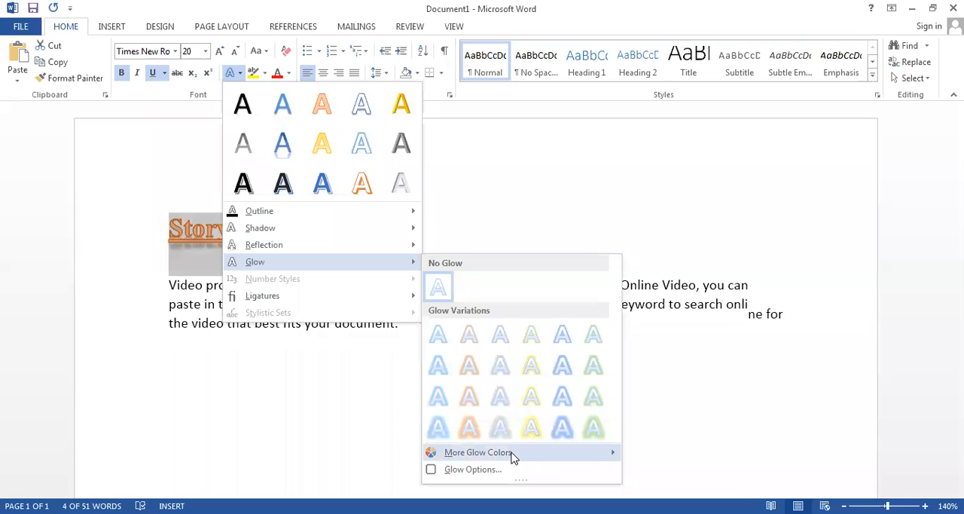
mouse_move(512, 454)
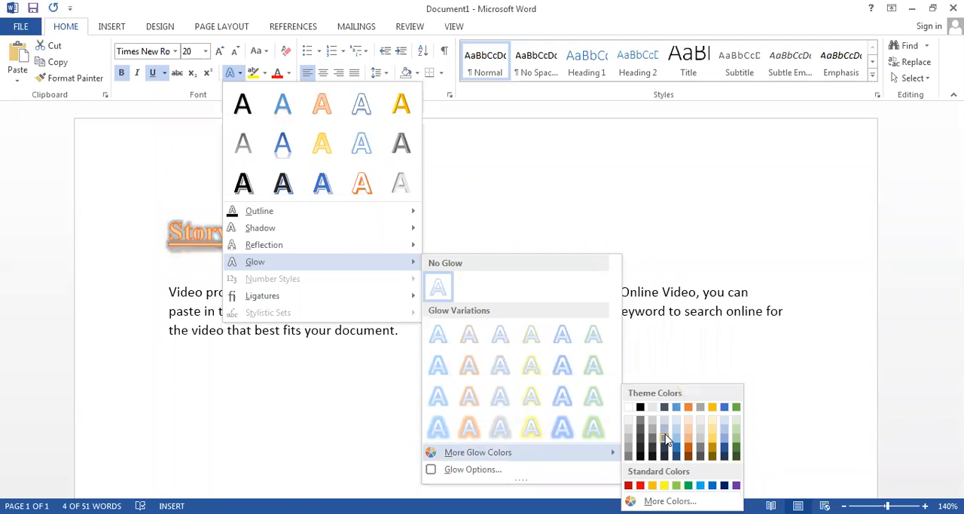
left_click(724, 457)
left_click(449, 355)
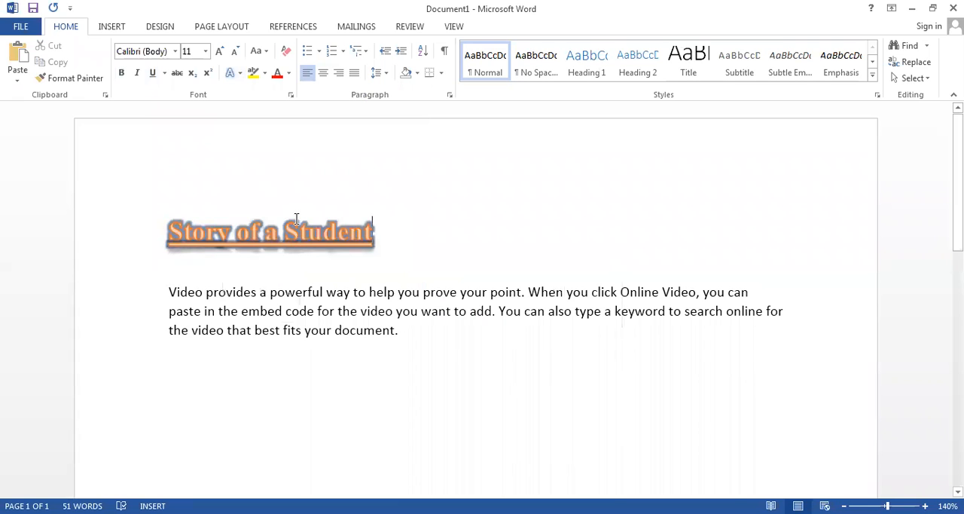
- Give the title text an outline in a custom pink colour
left_click(153, 238)
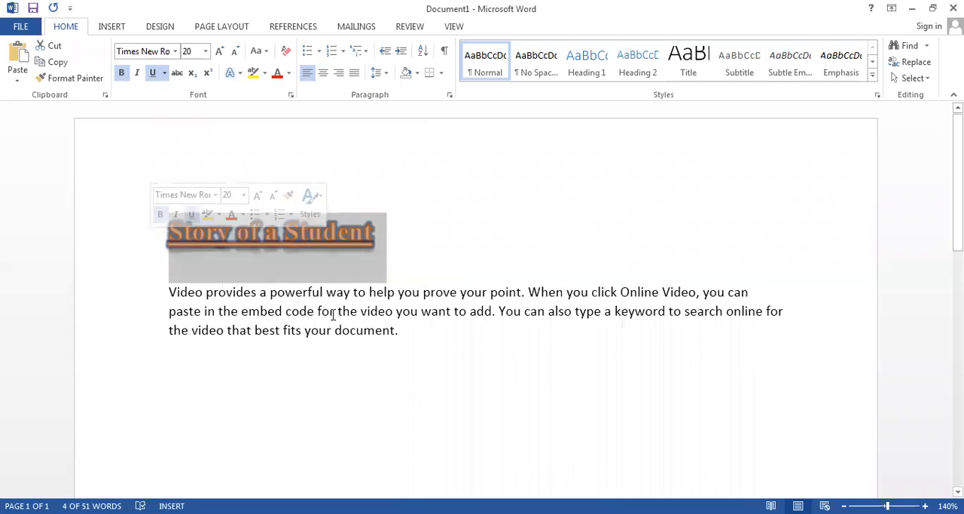
left_click(239, 74)
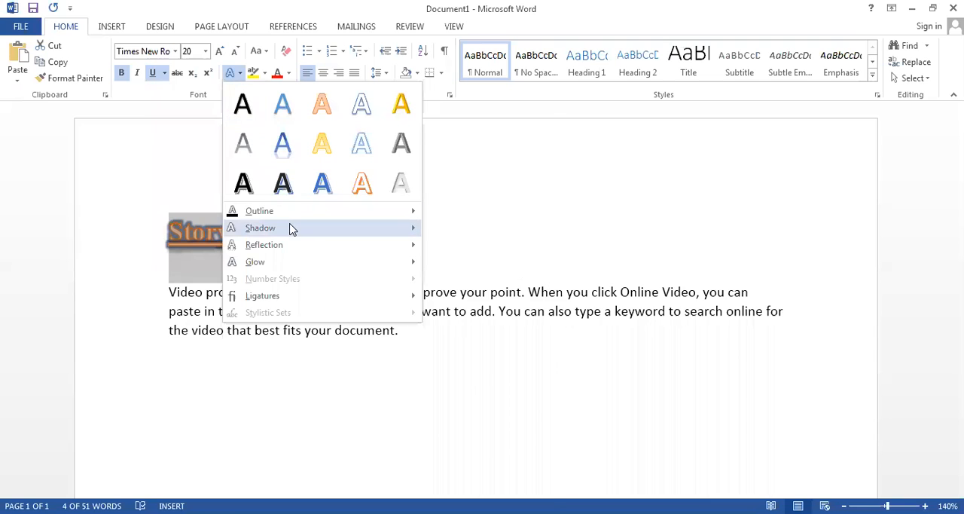
mouse_move(372, 217)
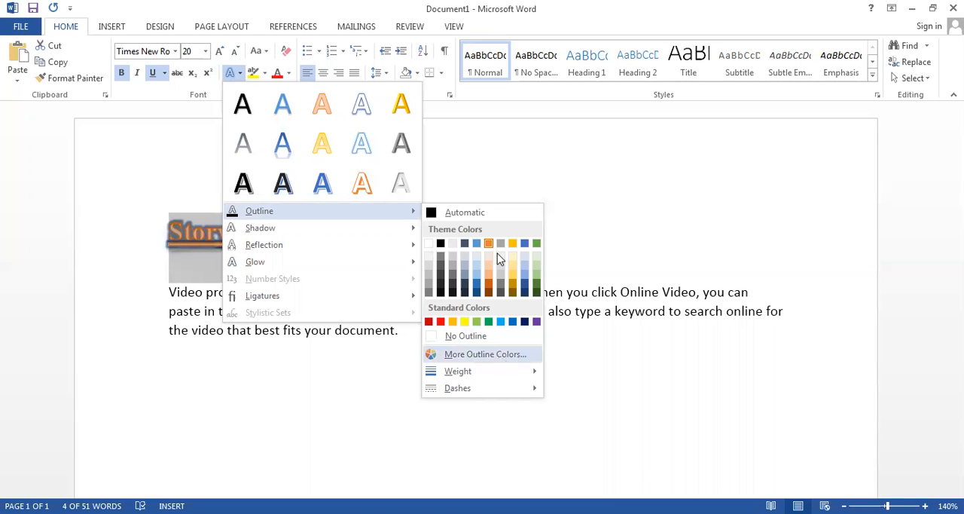
left_click_drag(387, 200, 489, 202)
left_click(567, 155)
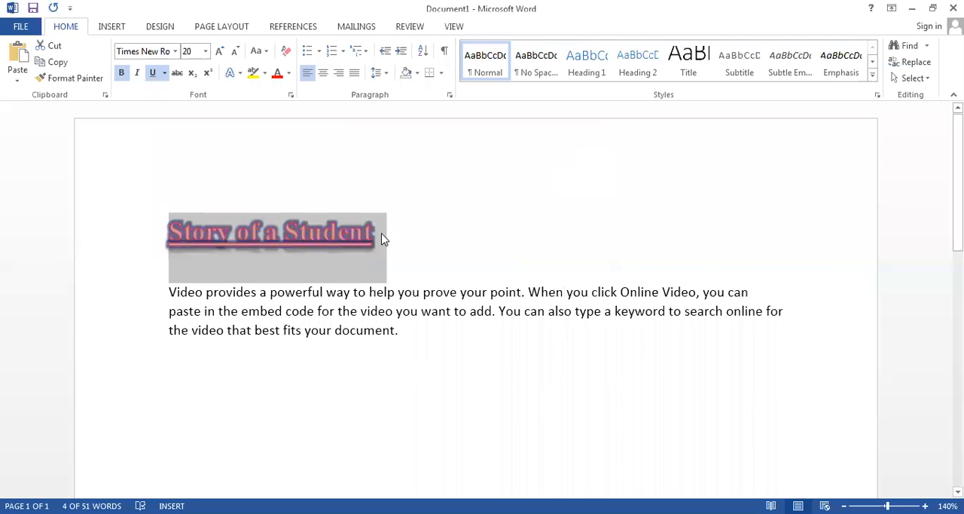
- Set the title's text outline colour to black from the theme colours
left_click(239, 77)
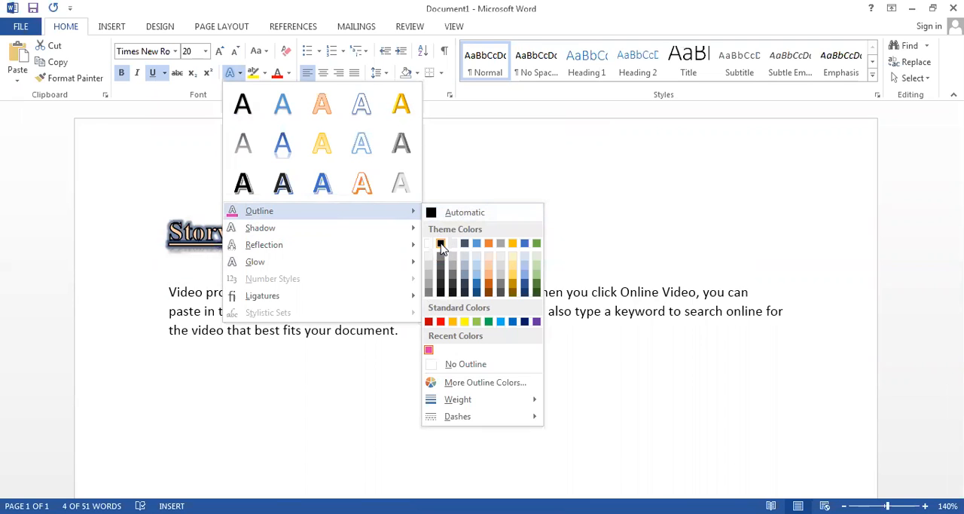
left_click(441, 243)
left_click(382, 235)
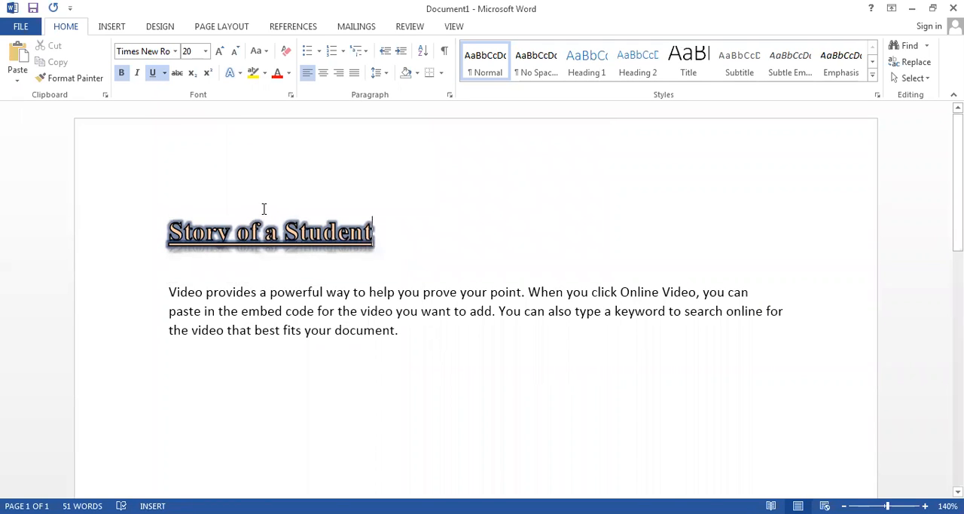
- Make the start of the body paragraph bold, from "Video provides" through "When"
left_click_drag(381, 236, 116, 222)
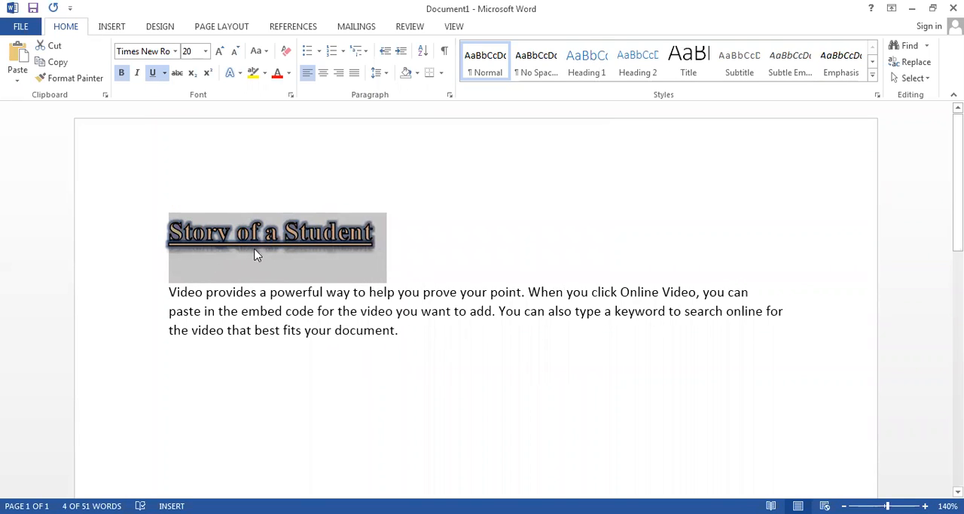
left_click_drag(528, 298, 147, 294)
key("ctrl+b")
- Italicise the paragraph's last line, "the video that best fits your document."
left_click(407, 331)
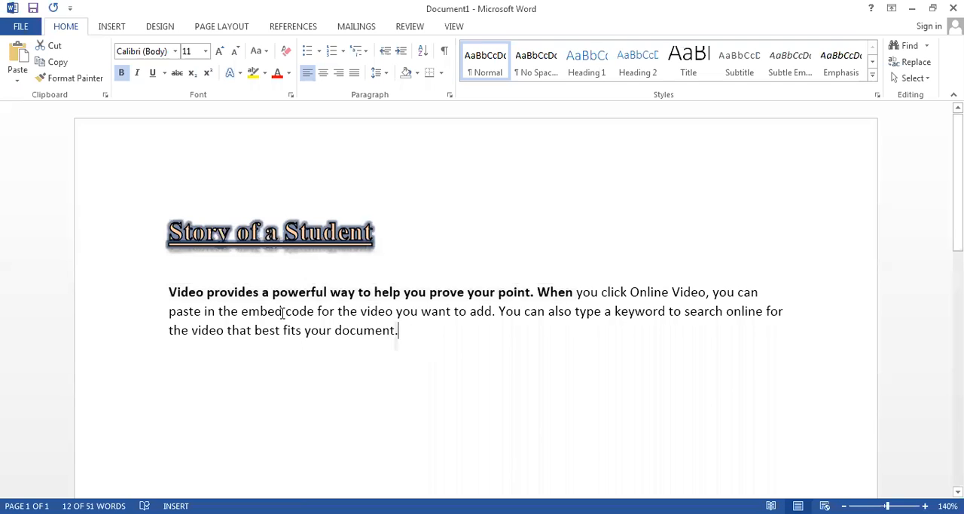
left_click(103, 331)
key("ctrl+i")
key("ctrl+i")
left_click(267, 400)
- Copy the formatted title, paste it on a new line below the body paragraph, and select the pasted copy
left_click(399, 246)
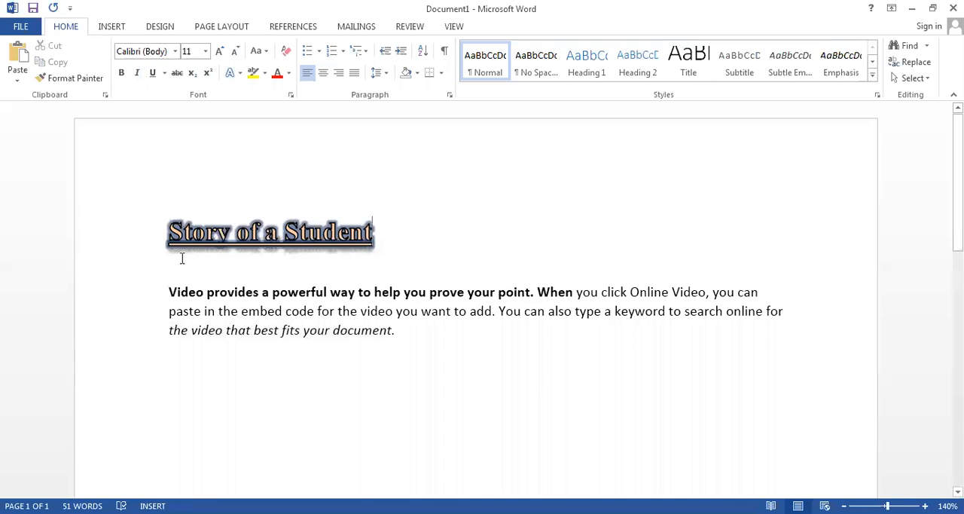
left_click(103, 273)
key("ctrl+c")
left_click(174, 384)
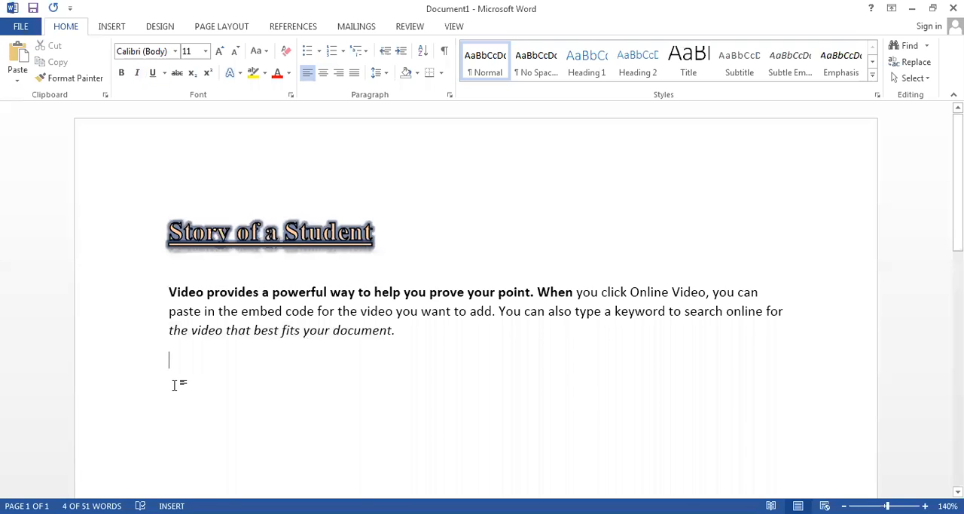
key("ctrl+v")
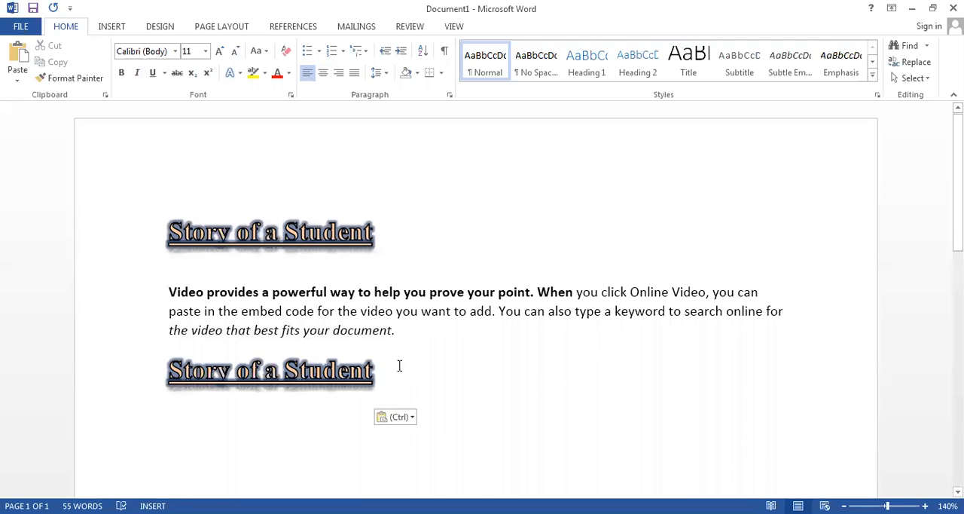
left_click(115, 395)
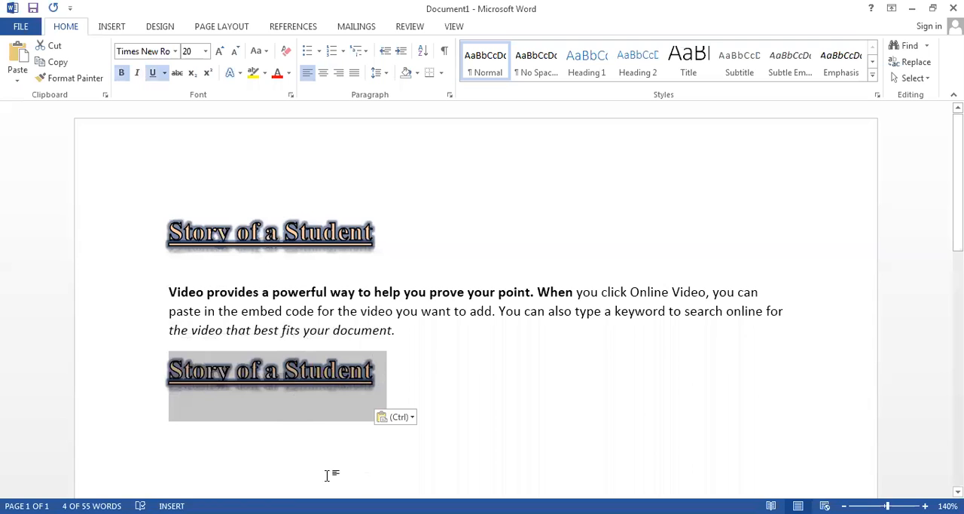
- Clear all formatting from the title copy below the body paragraph and set its font to Algerian
left_click(285, 51)
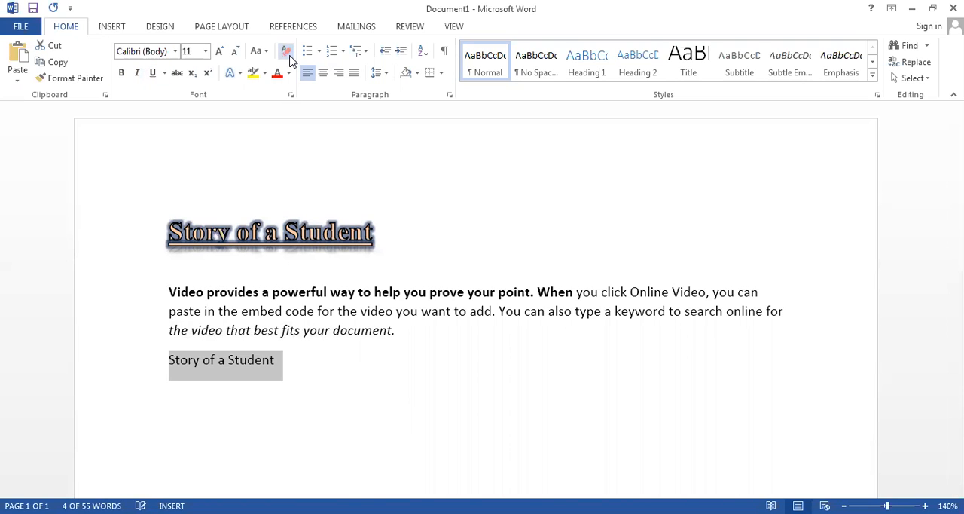
left_click(293, 440)
left_click_drag(294, 371, 113, 381)
left_click(175, 51)
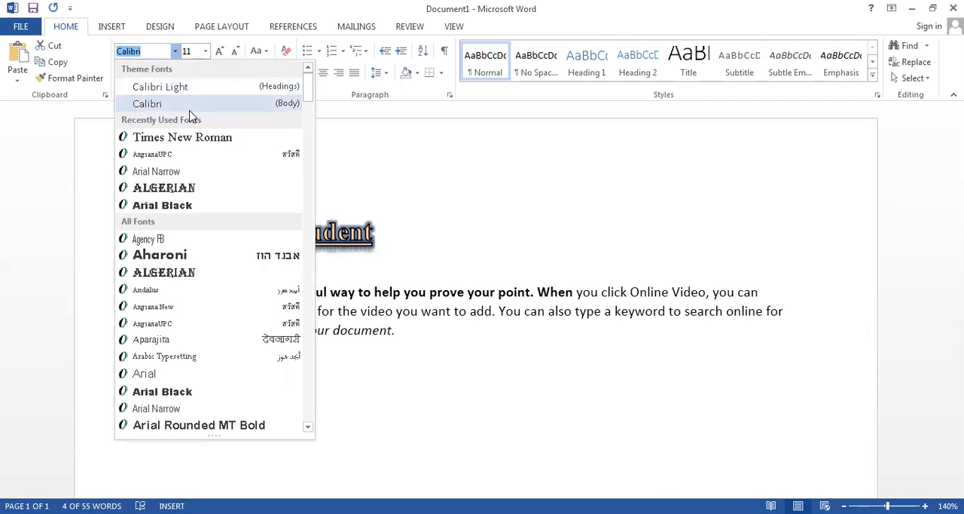
left_click(189, 192)
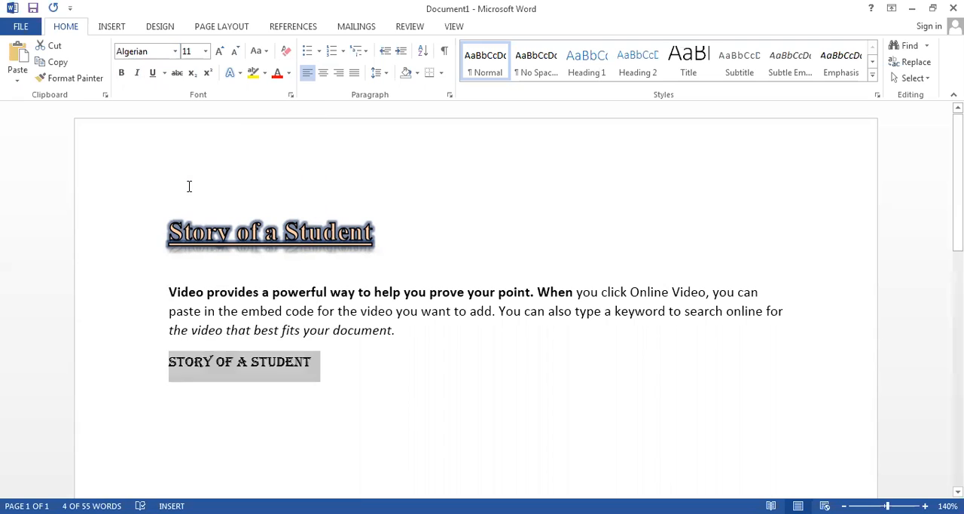
left_click(311, 405)
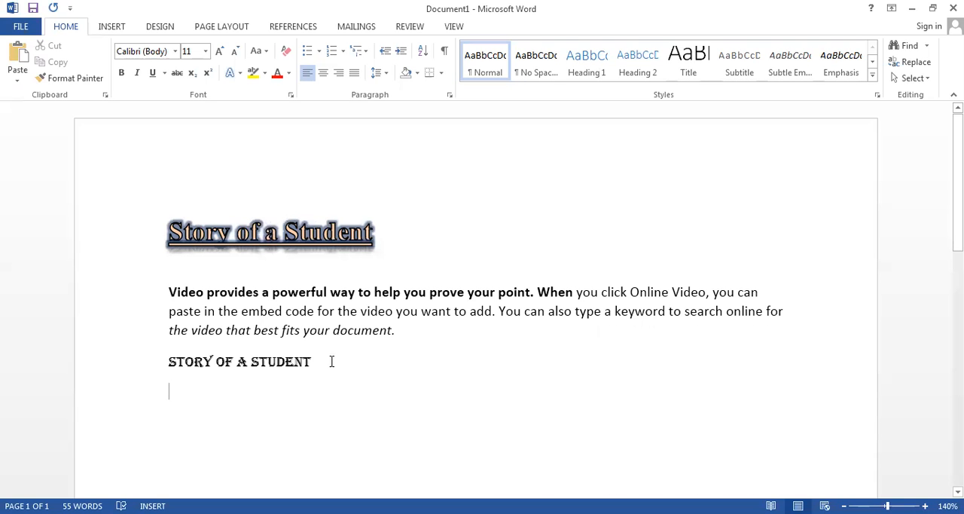
- Try clearing all formatting from the title, body paragraph and title copy together, undoing it each time
left_click_drag(329, 357, 154, 240)
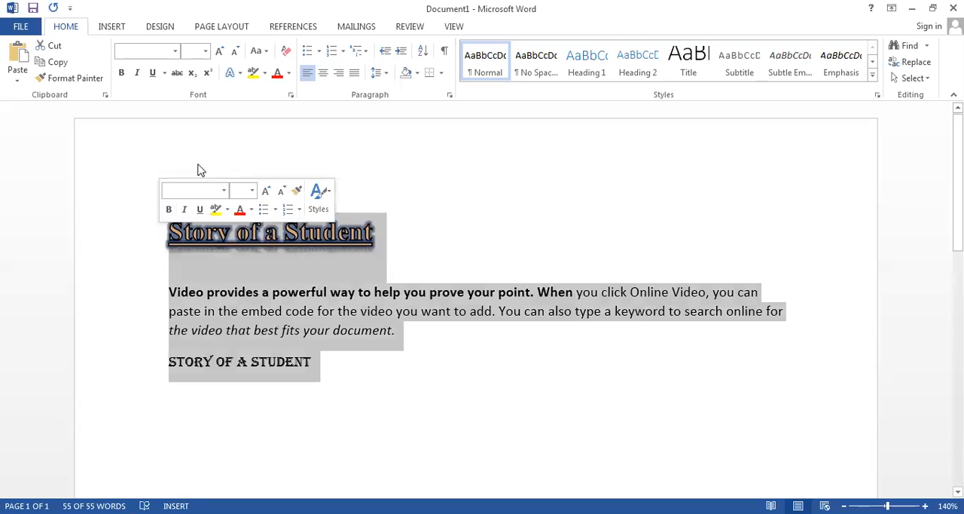
left_click(286, 53)
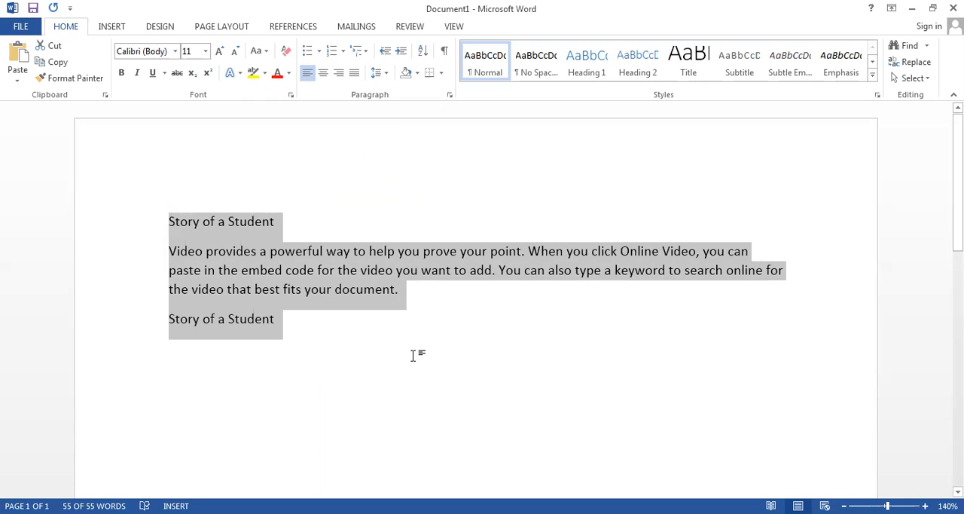
key("ctrl+z")
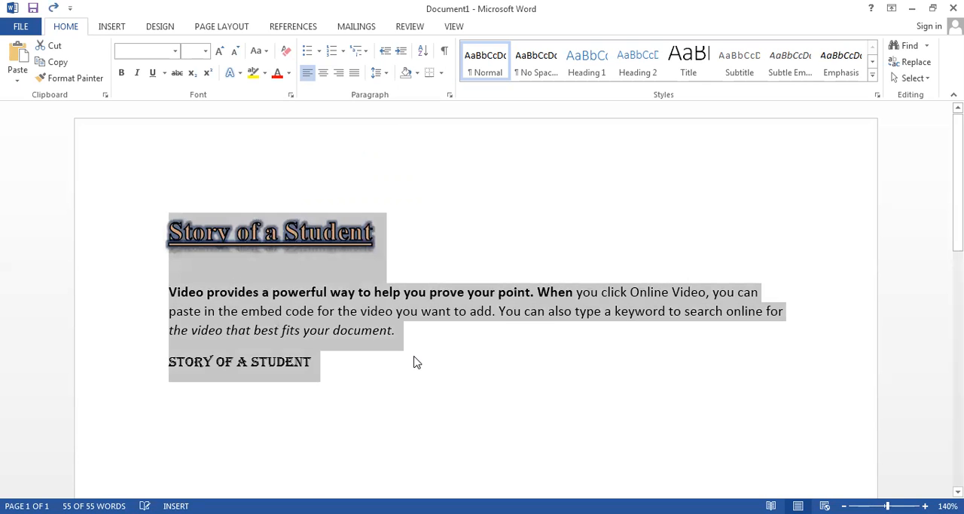
left_click(355, 386)
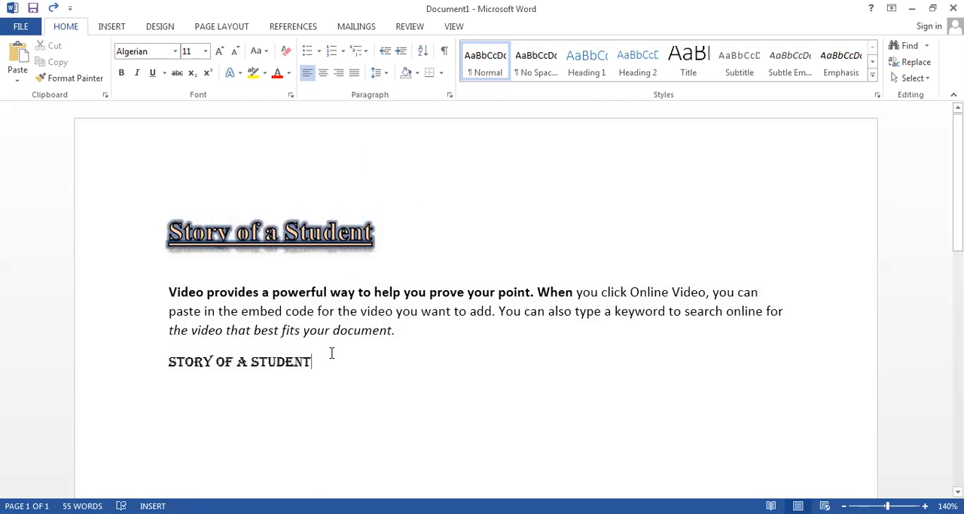
left_click_drag(308, 358, 134, 217)
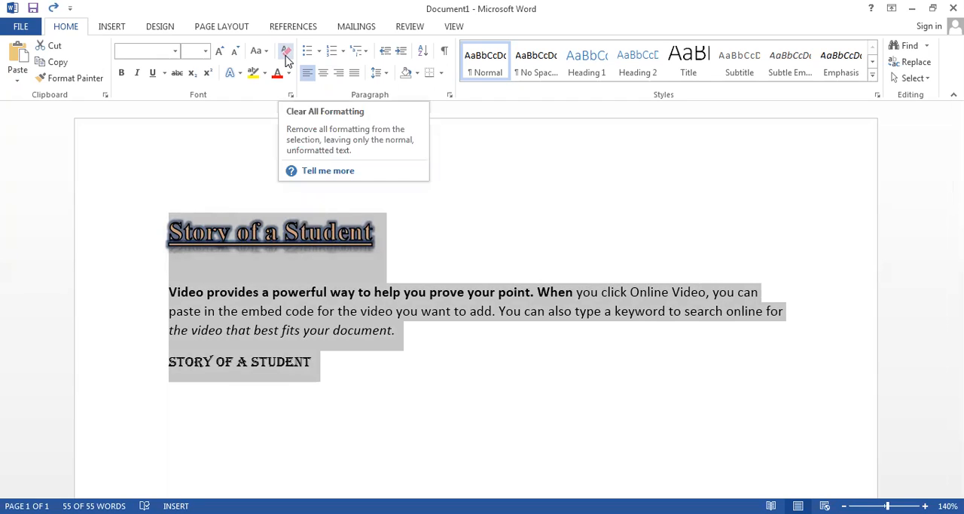
left_click(285, 61)
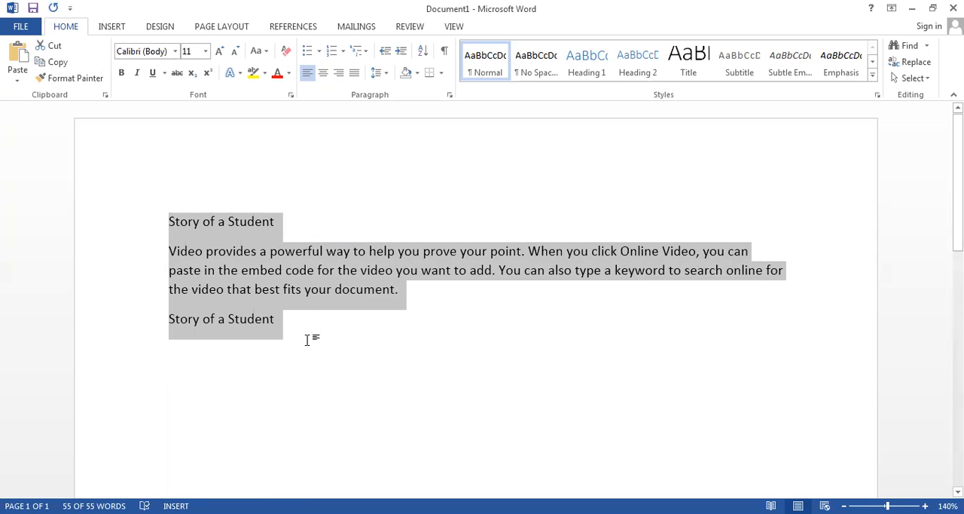
key("ctrl+z")
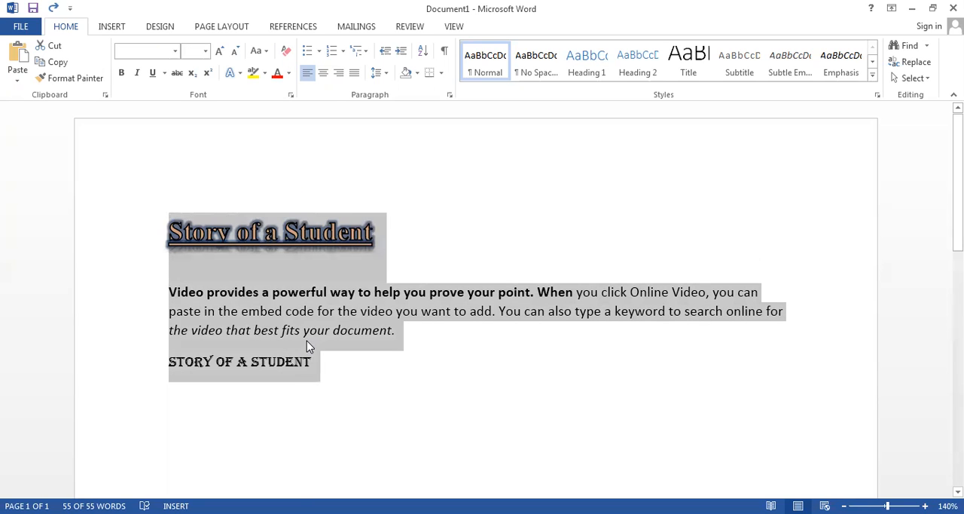
left_click(397, 400)
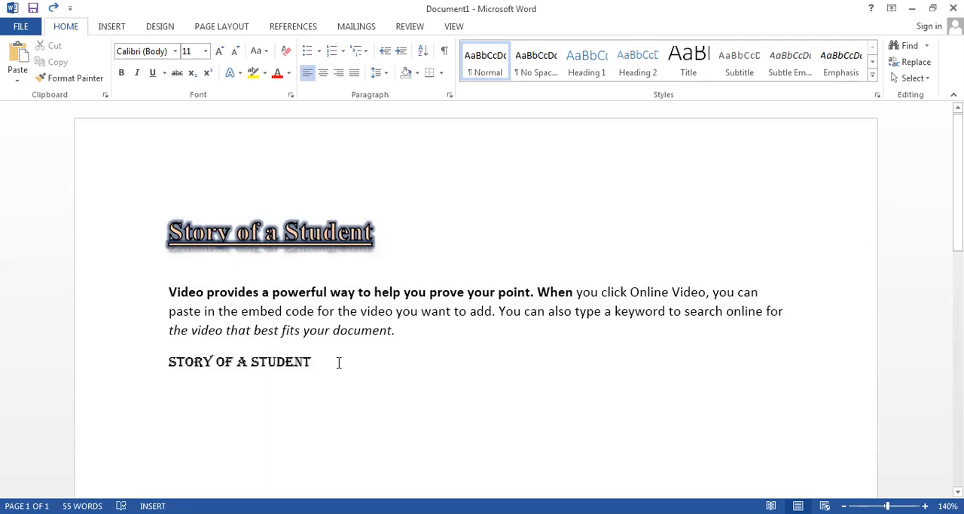
- Clear all formatting from the paragraph's last line, the title copy and the bold opening of the paragraph
left_click_drag(321, 361, 167, 332)
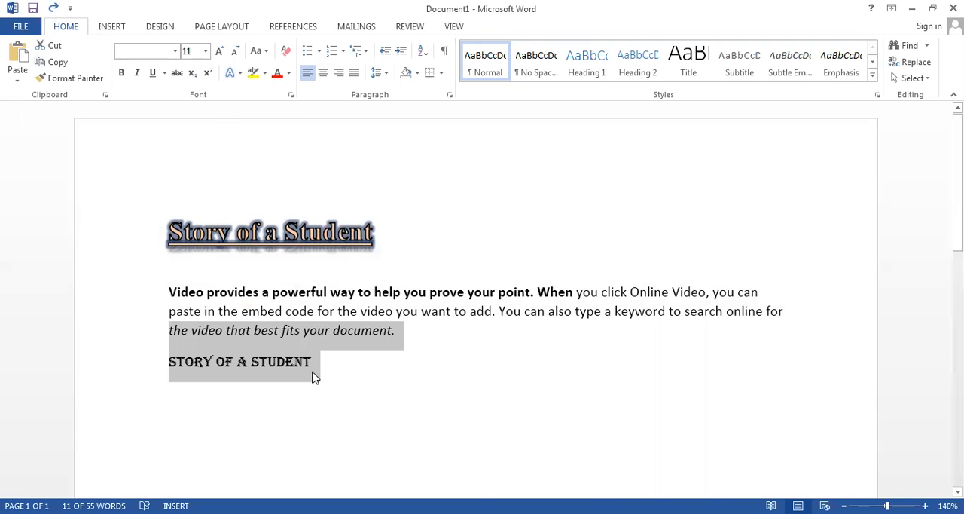
left_click(286, 51)
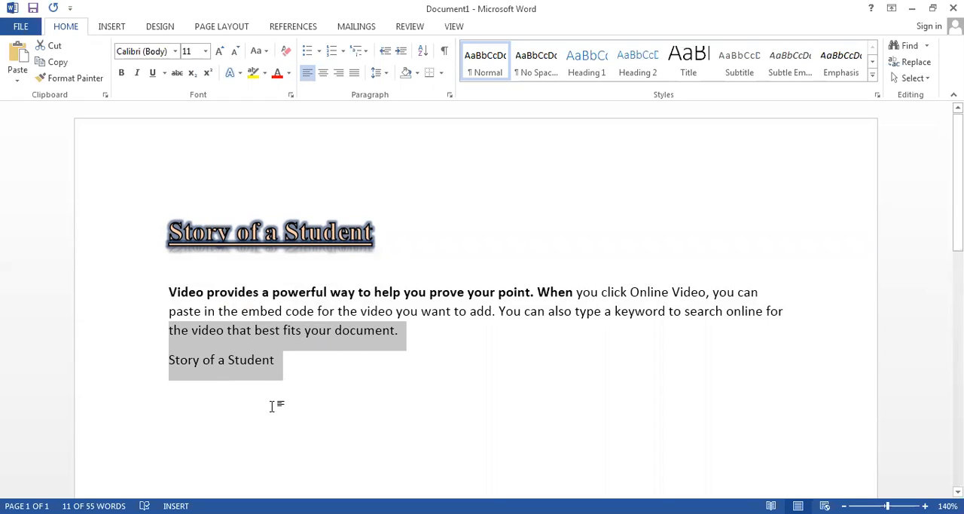
left_click_drag(578, 293, 152, 286)
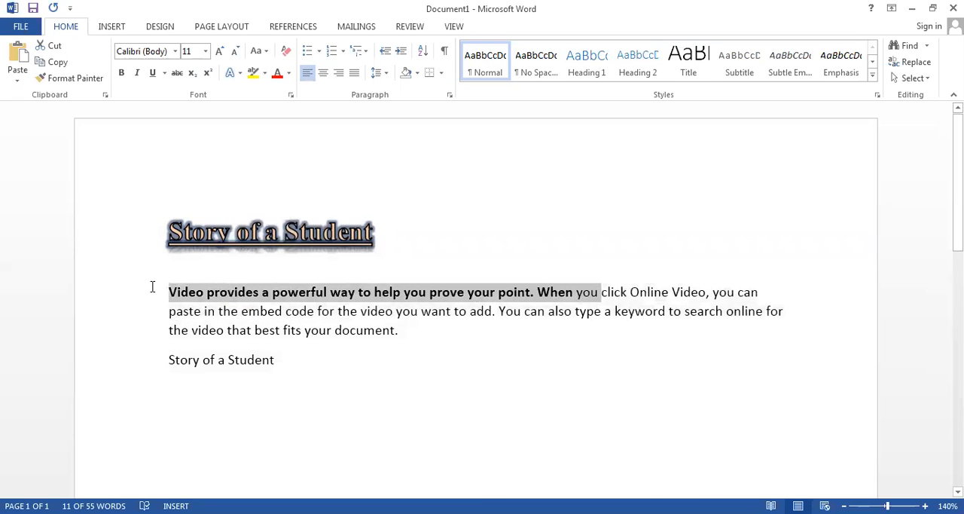
left_click(286, 51)
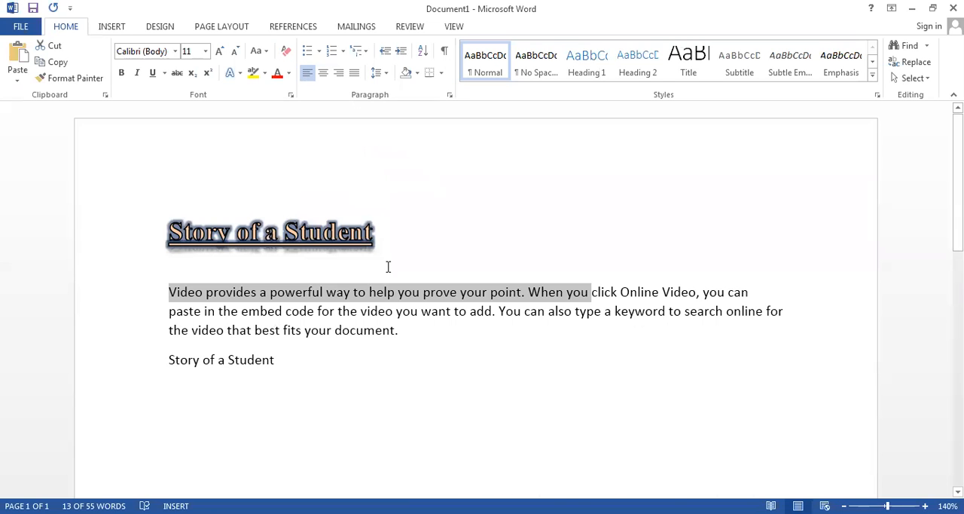
left_click(304, 363)
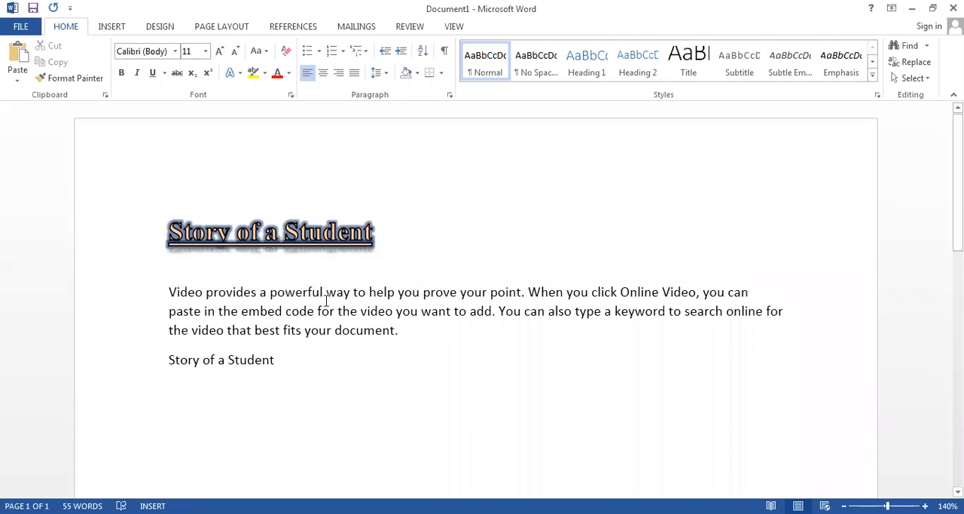
- Delete the title copy below the body paragraph and paste a duplicate of the body paragraph in its place
triple_click(206, 366)
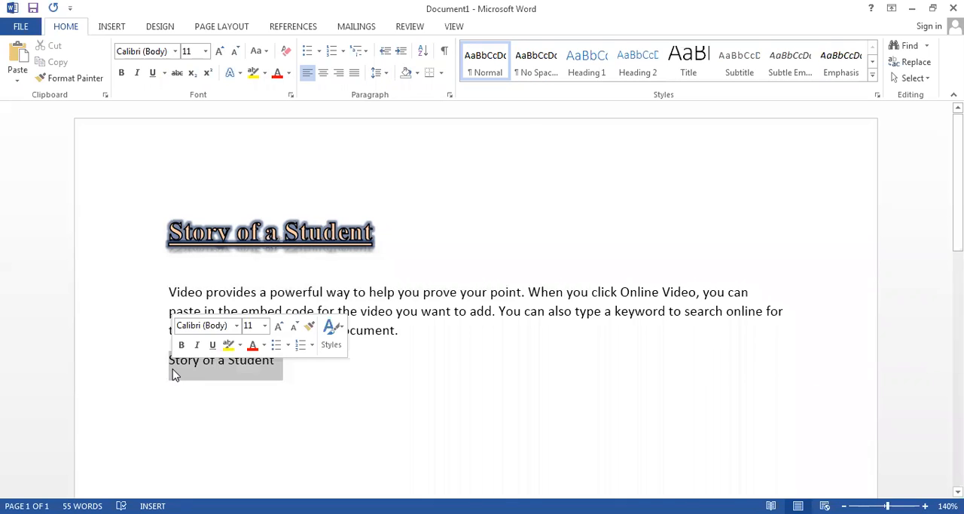
key("Delete")
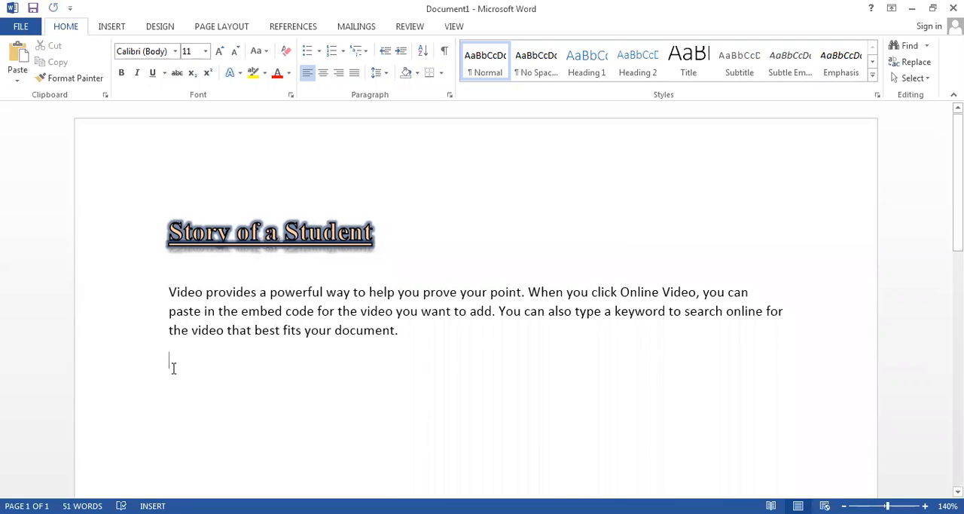
left_click_drag(407, 336, 135, 292)
key("ctrl+c")
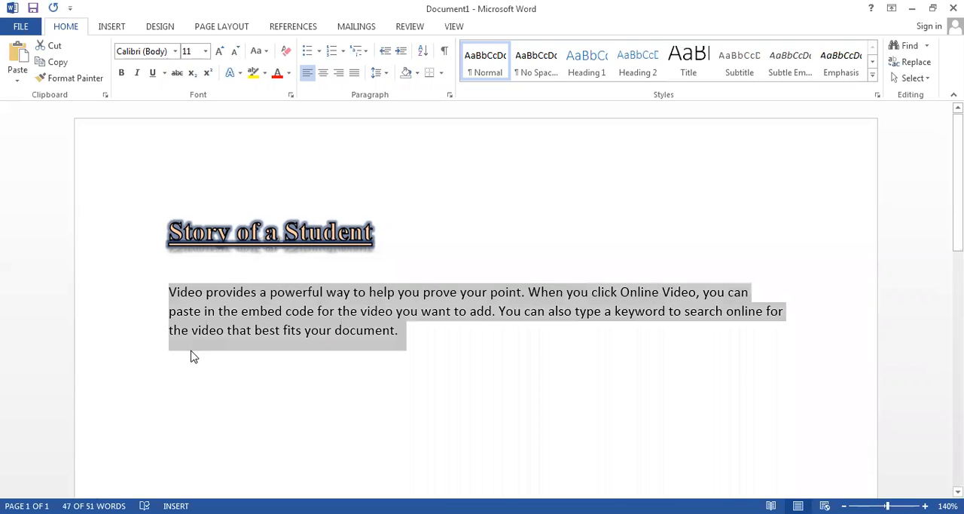
left_click(192, 356)
key("ctrl+v")
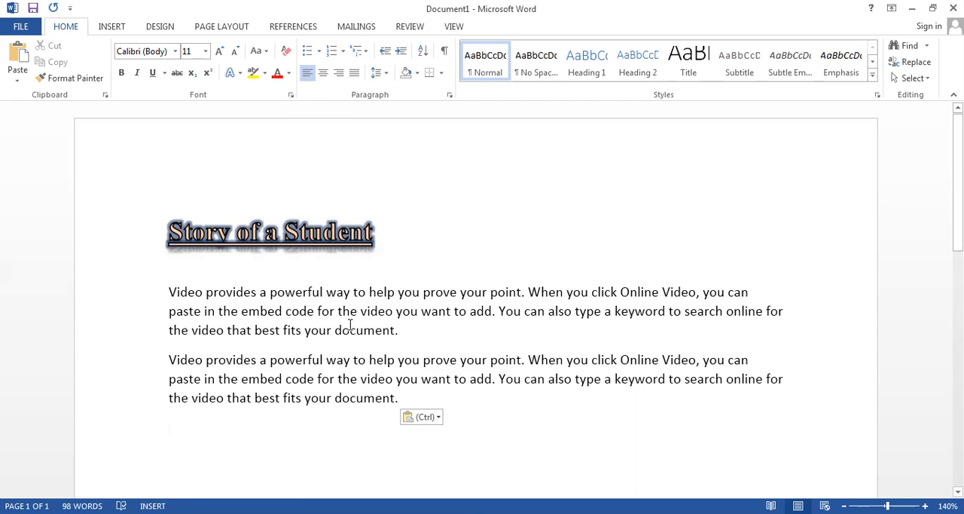
- Try right and centre alignment on both body paragraphs and return them to left alignment
left_click(307, 76)
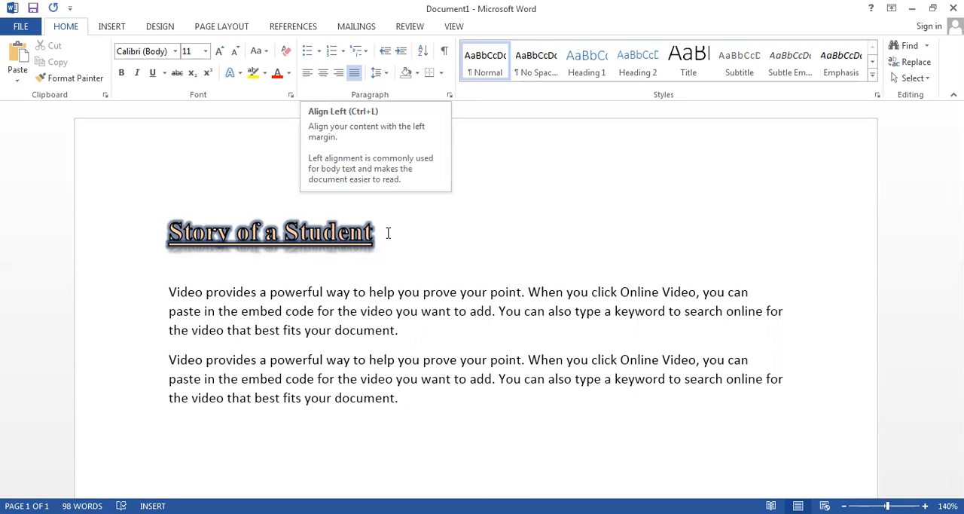
left_click_drag(415, 411, 114, 301)
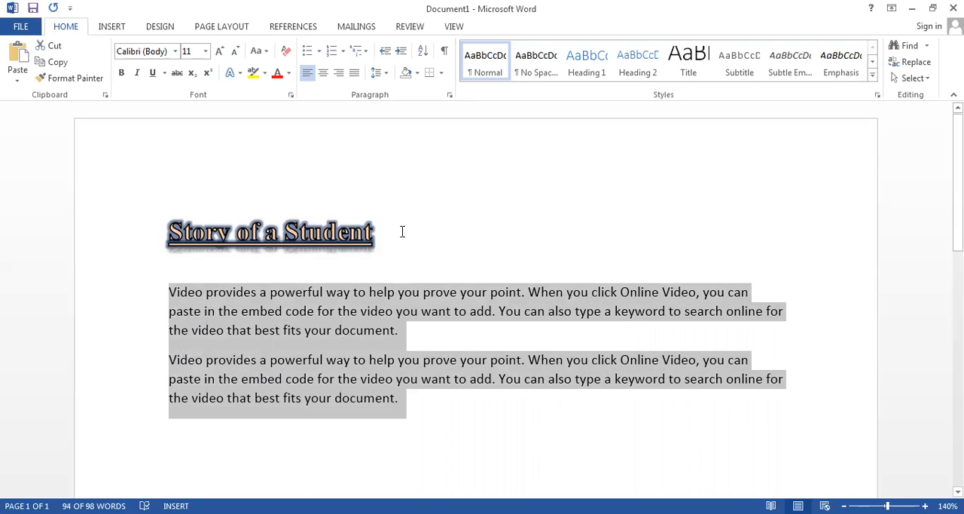
left_click(338, 73)
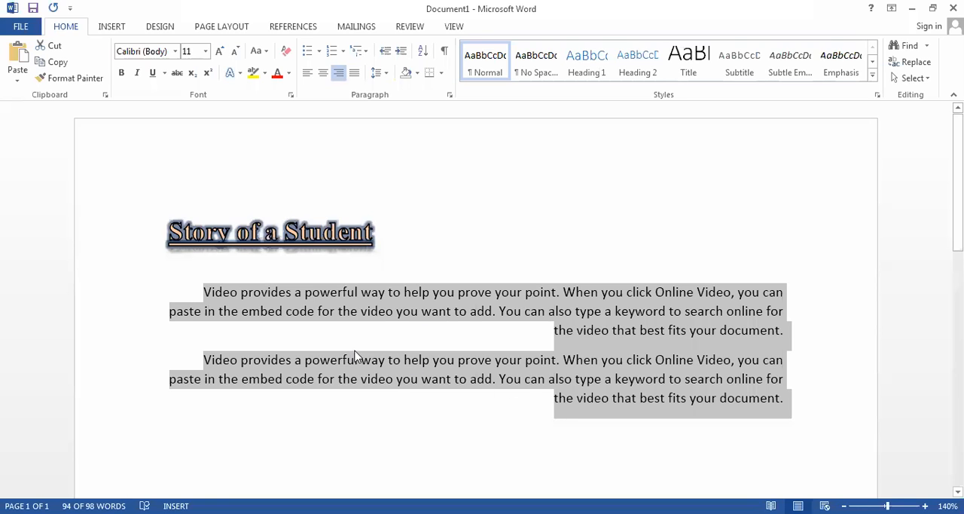
left_click(324, 76)
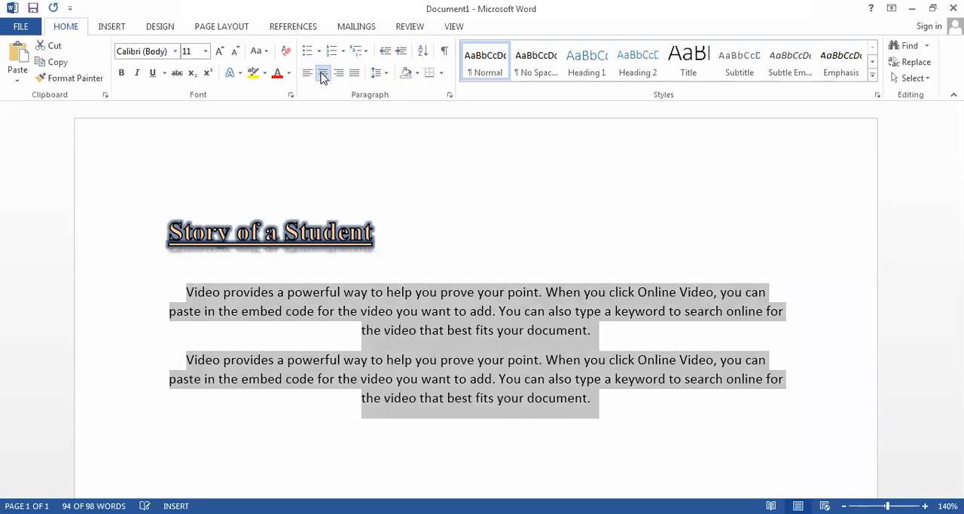
left_click(542, 467)
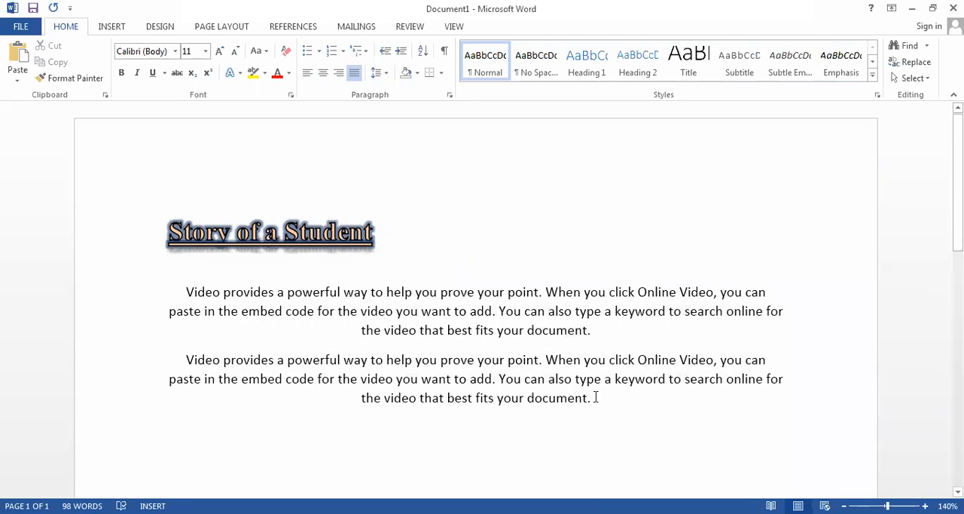
left_click_drag(577, 402, 179, 289)
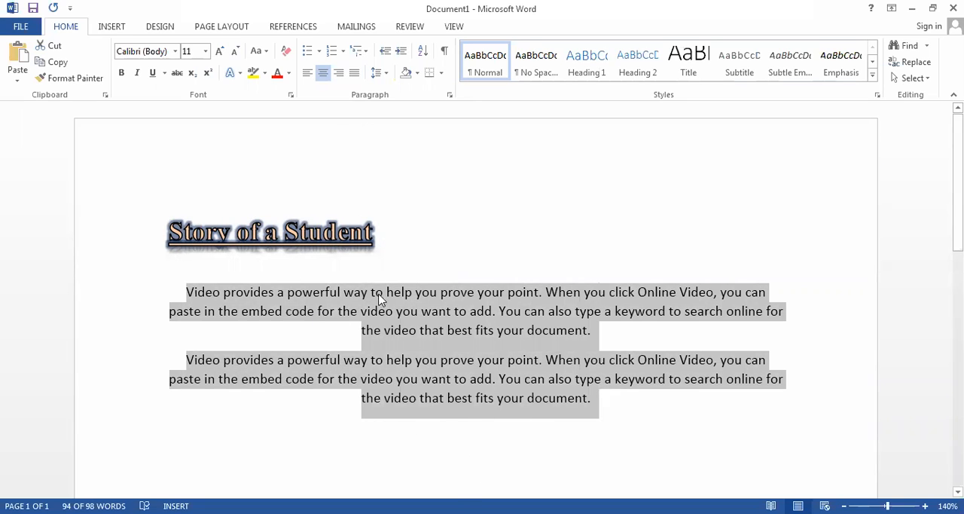
left_click(306, 74)
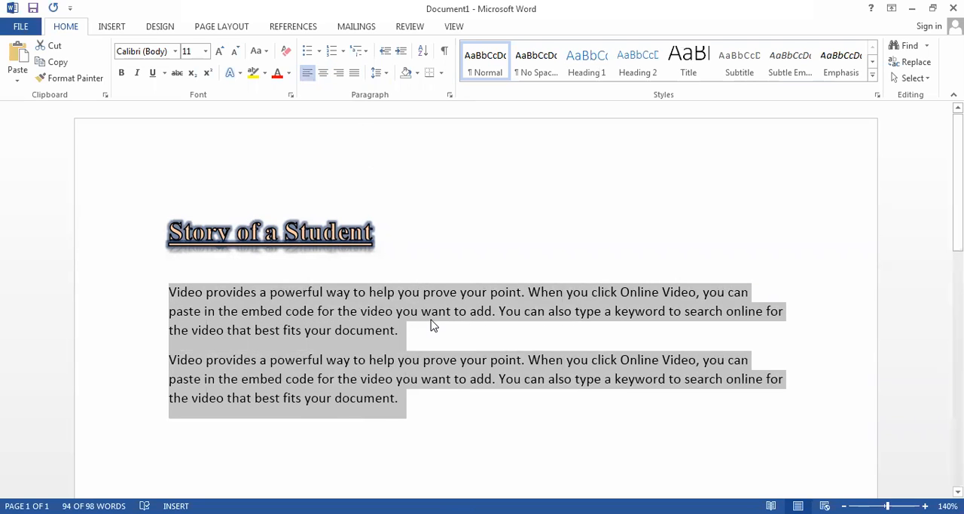
left_click(453, 384)
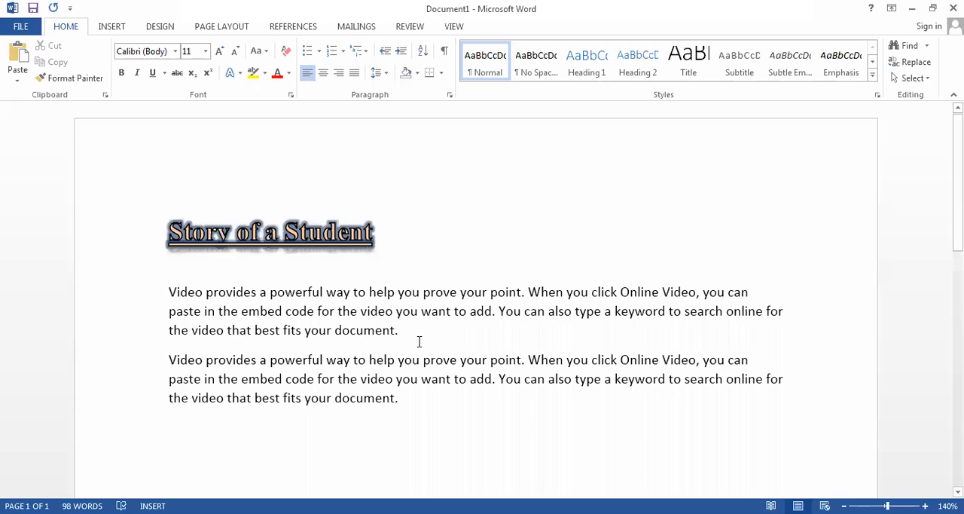
- Justify both body paragraphs and undo the alignment change
left_click_drag(415, 337, 226, 401)
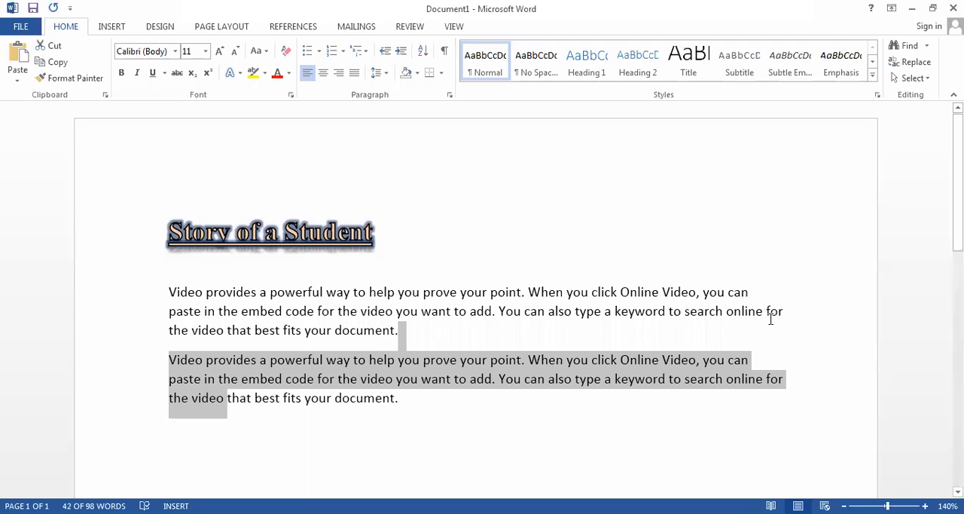
left_click_drag(406, 414, 170, 294)
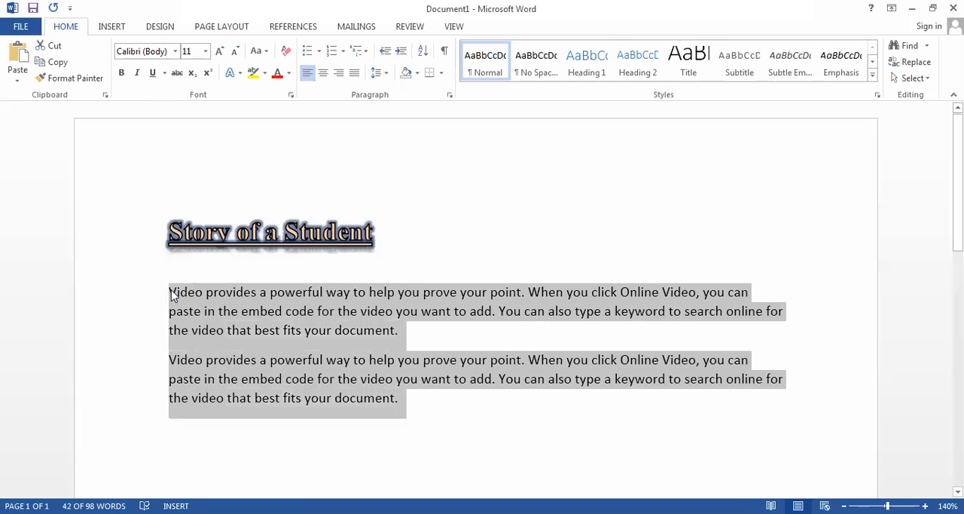
left_click(355, 73)
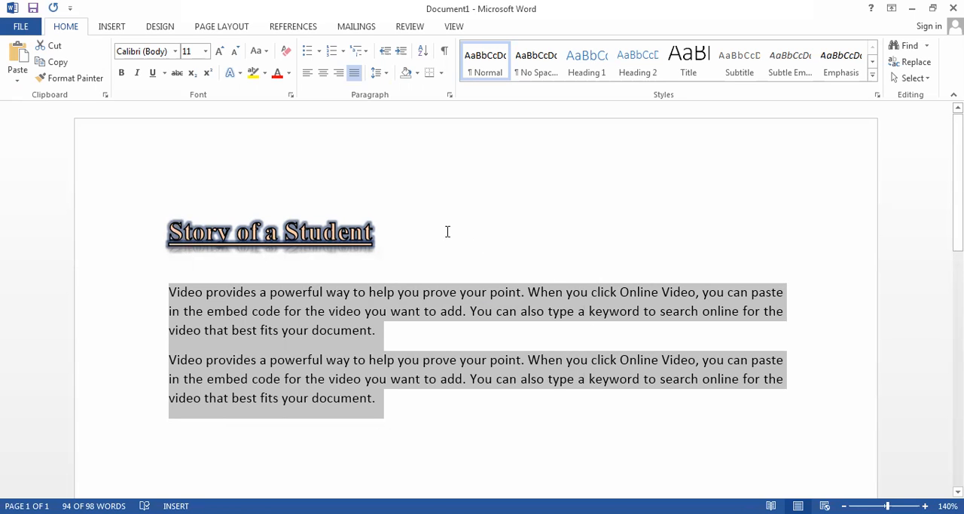
key("ctrl+l")
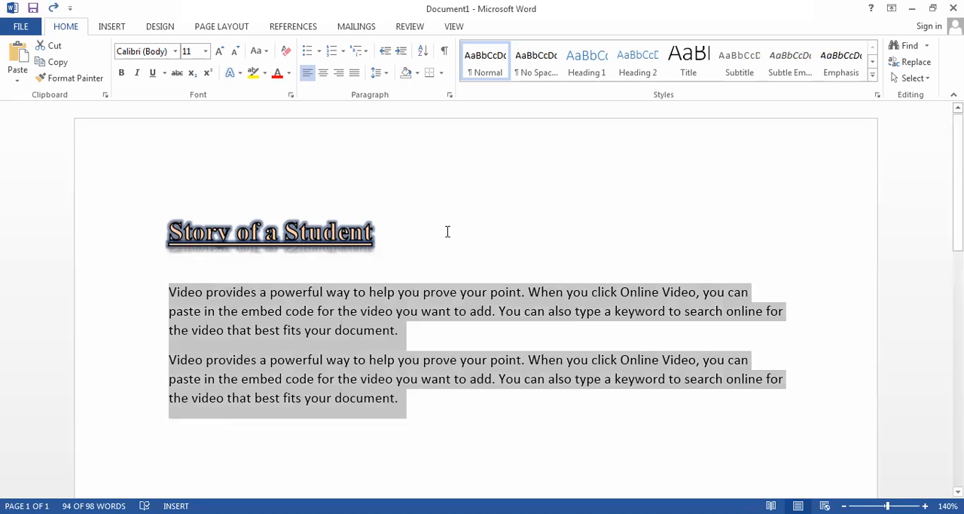
left_click(441, 449)
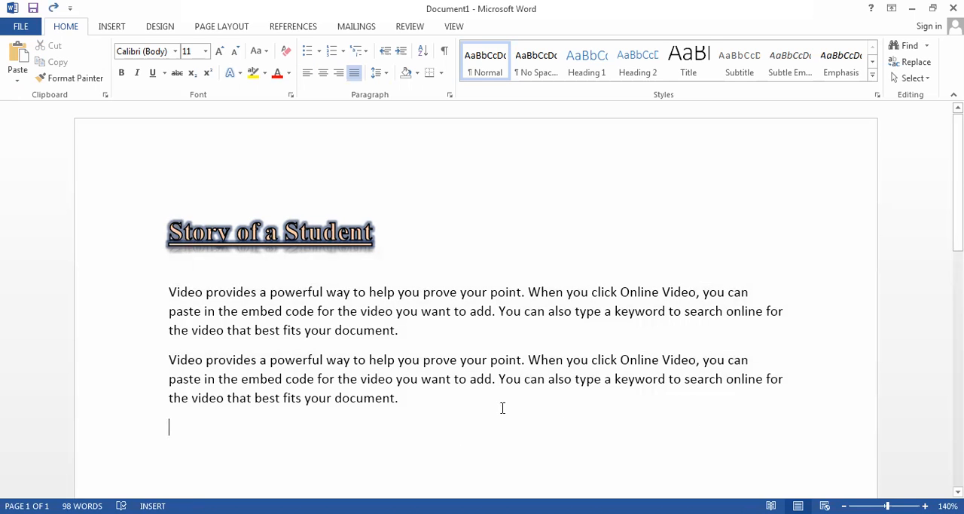
left_click_drag(398, 403, 164, 282)
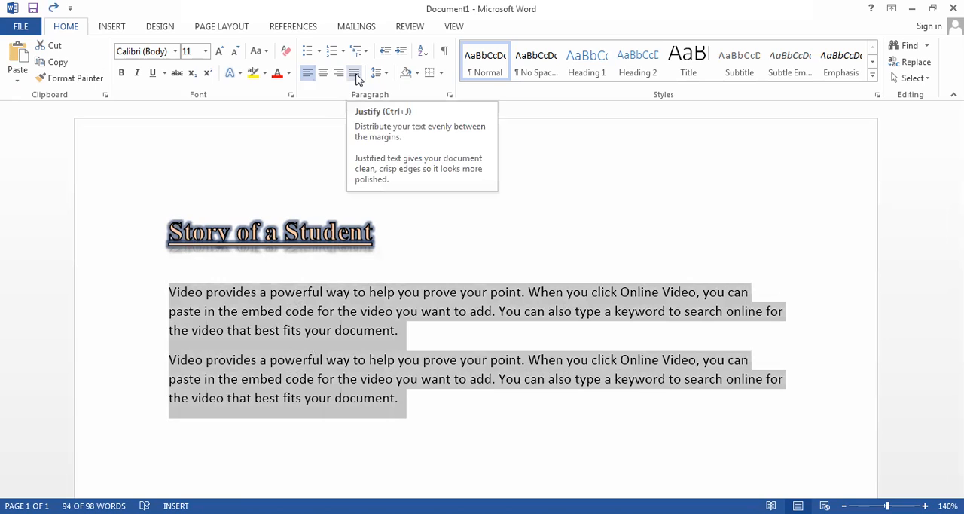
left_click(355, 73)
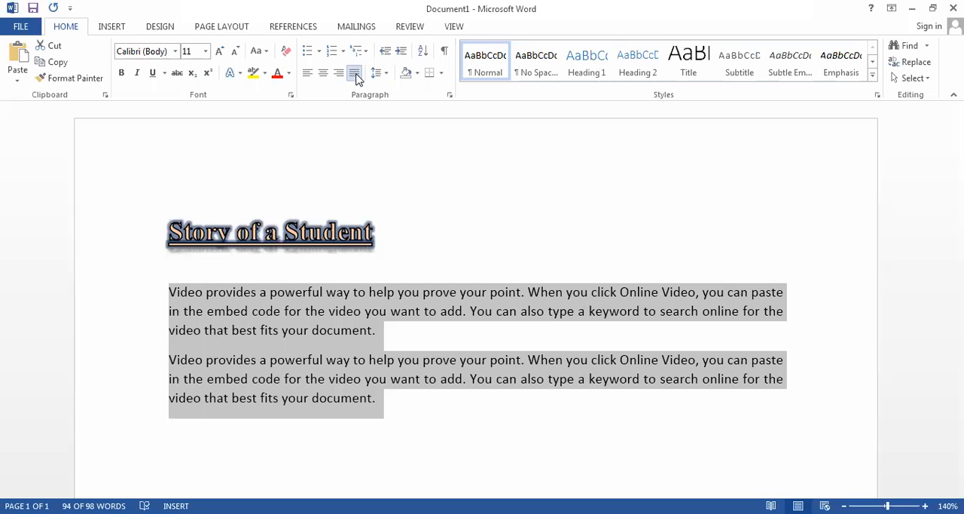
left_click(356, 76)
left_click(486, 460)
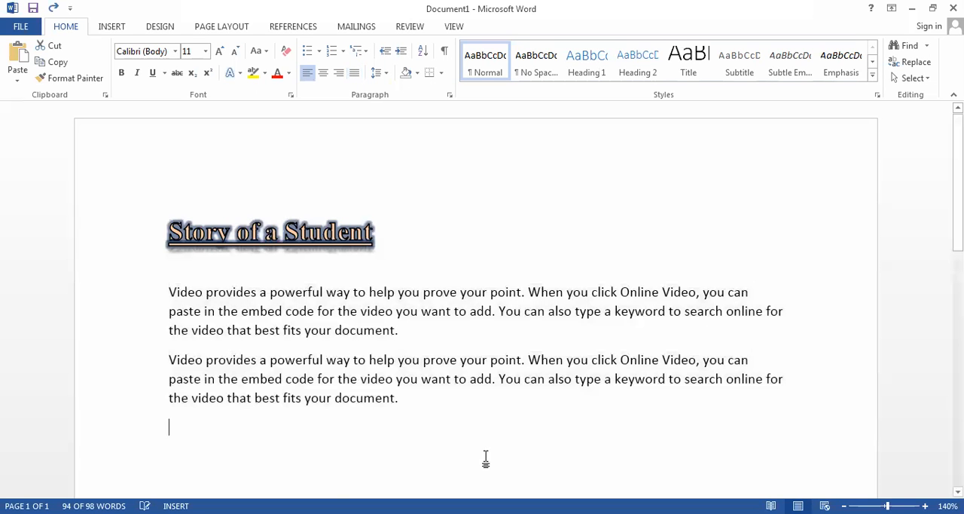
- Justify both body paragraphs
left_click_drag(404, 397, 147, 300)
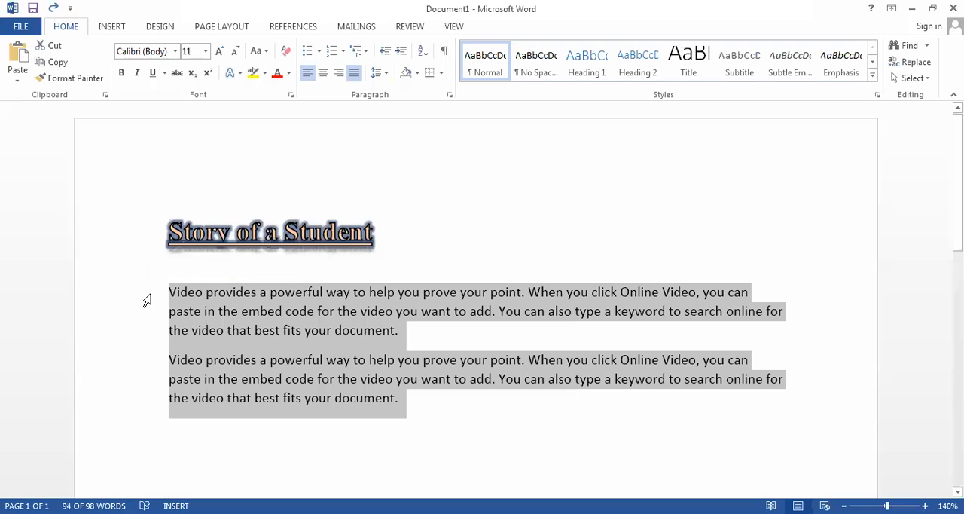
key("ctrl+j")
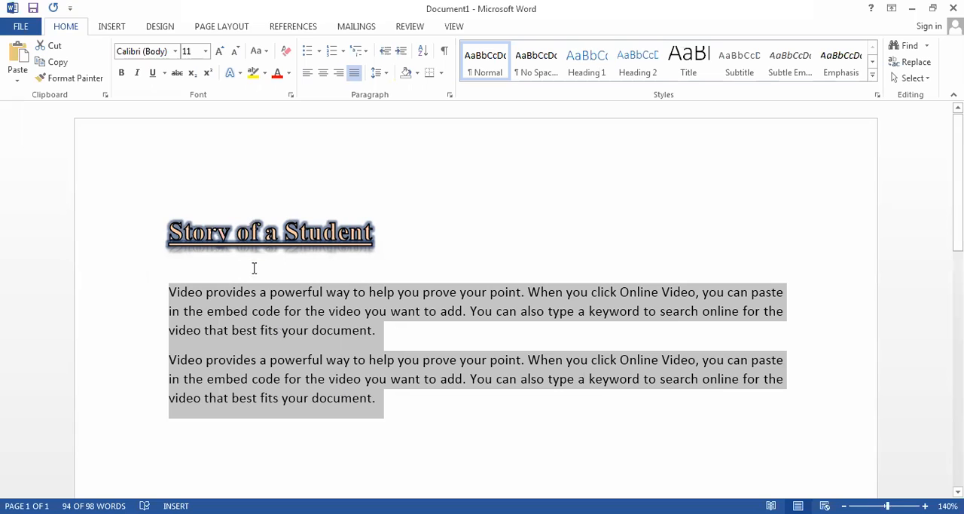
- Try round bullets and the coloured plus-shaped bullets on both body paragraphs, and undo the bulleting
left_click(309, 51)
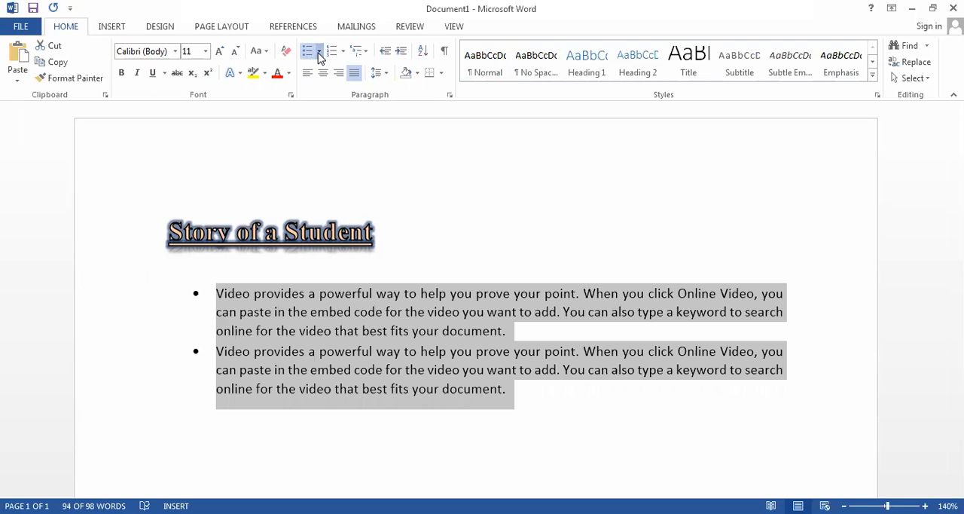
left_click(319, 53)
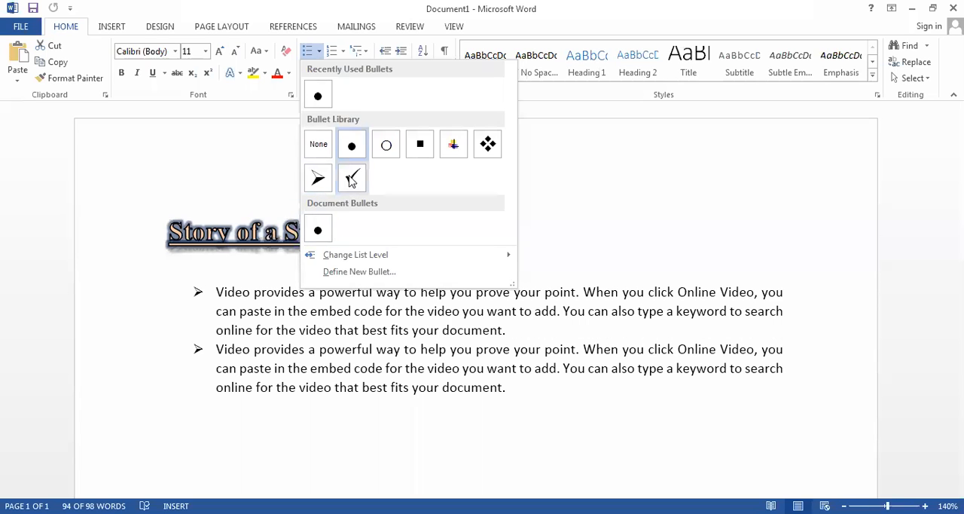
left_click(444, 158)
left_click(204, 323)
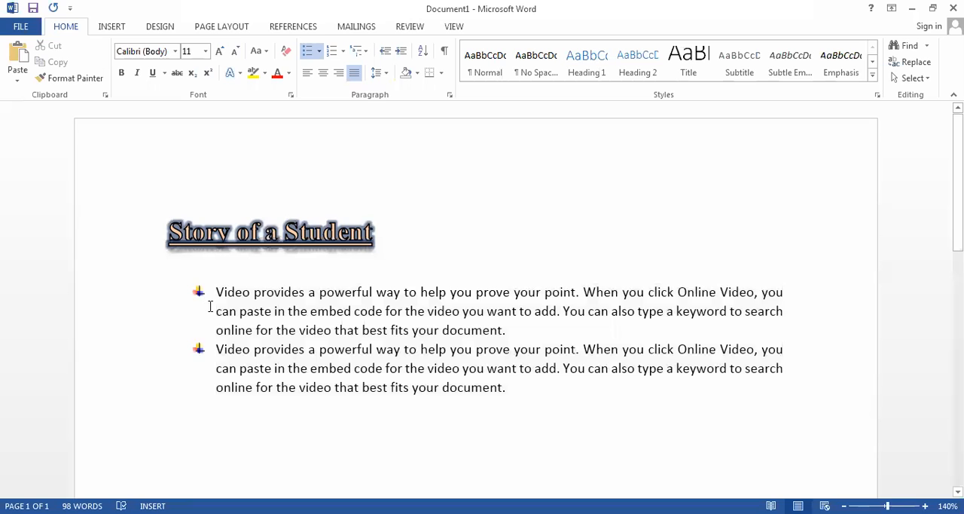
key("ctrl+a")
key("ctrl+shift+n")
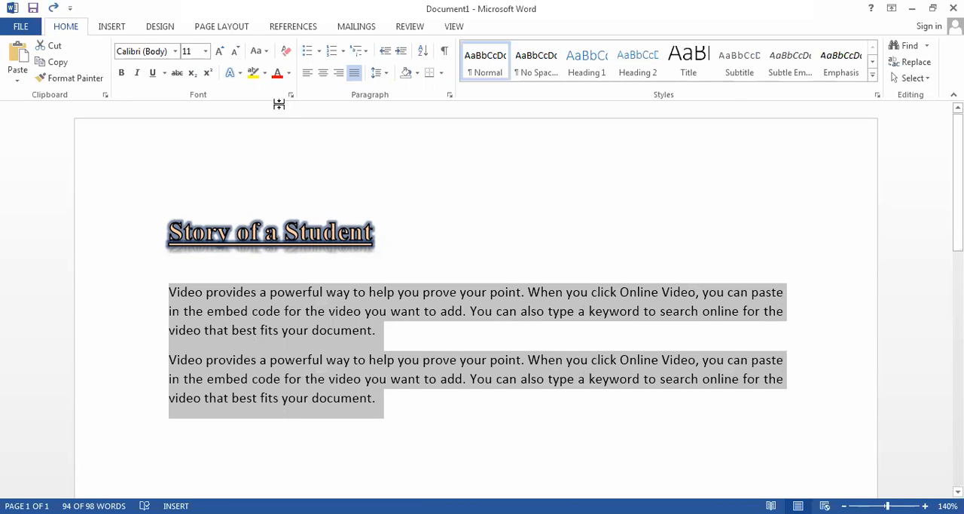
- Number both body paragraphs with the lowercase a., b., c. format
left_click(344, 53)
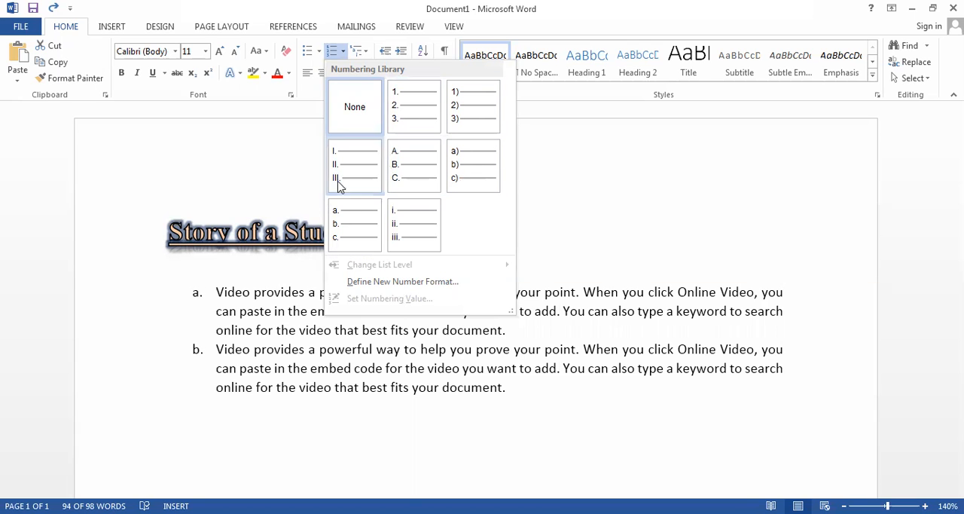
left_click(351, 226)
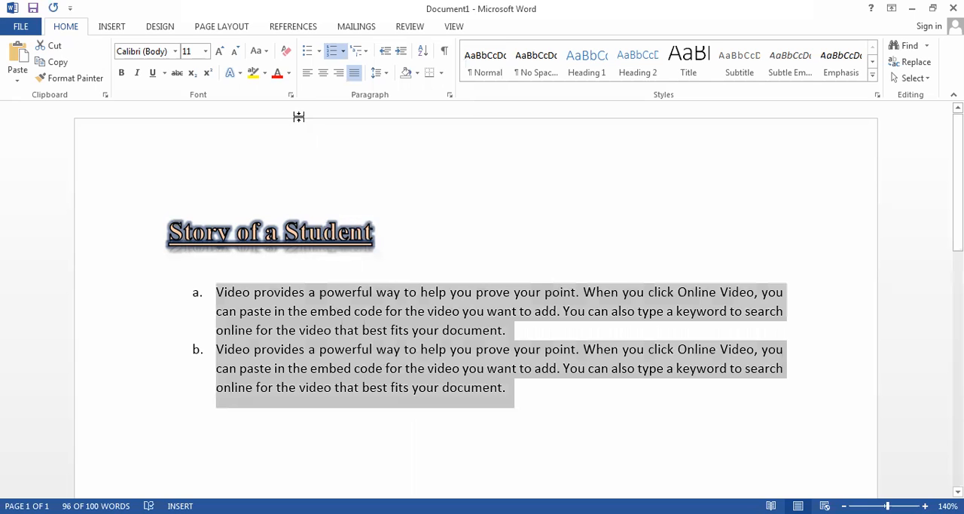
- Apply the multilevel bullet list that starts with the four-diamond symbol to both body paragraphs
left_click(368, 54)
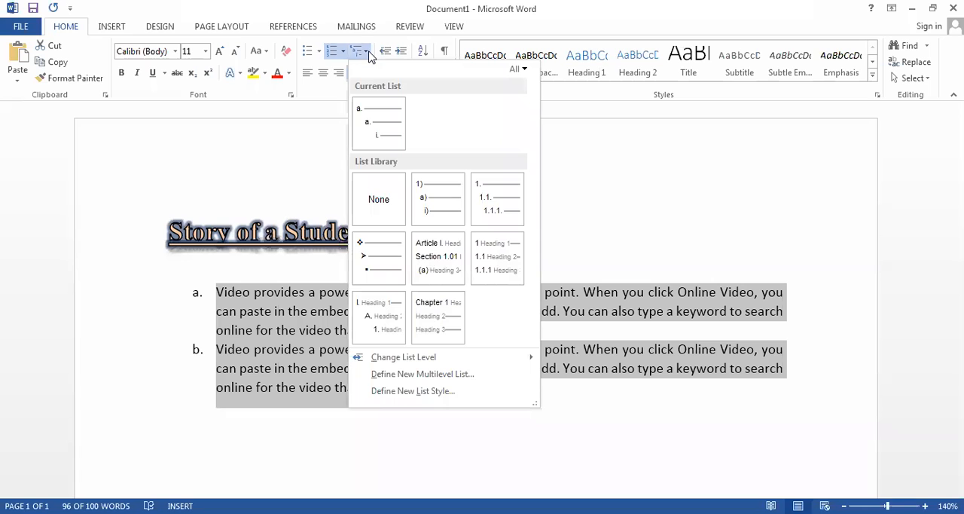
mouse_move(422, 190)
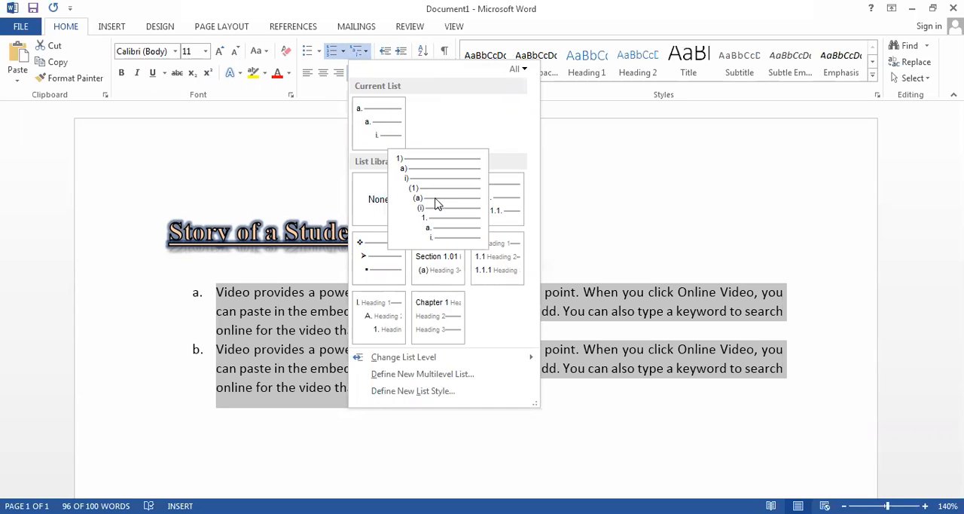
mouse_move(478, 208)
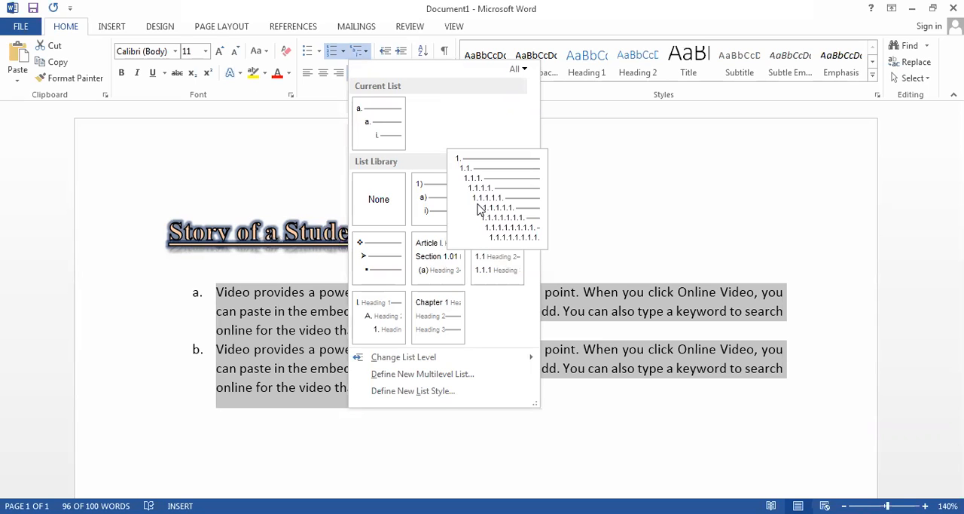
mouse_move(439, 267)
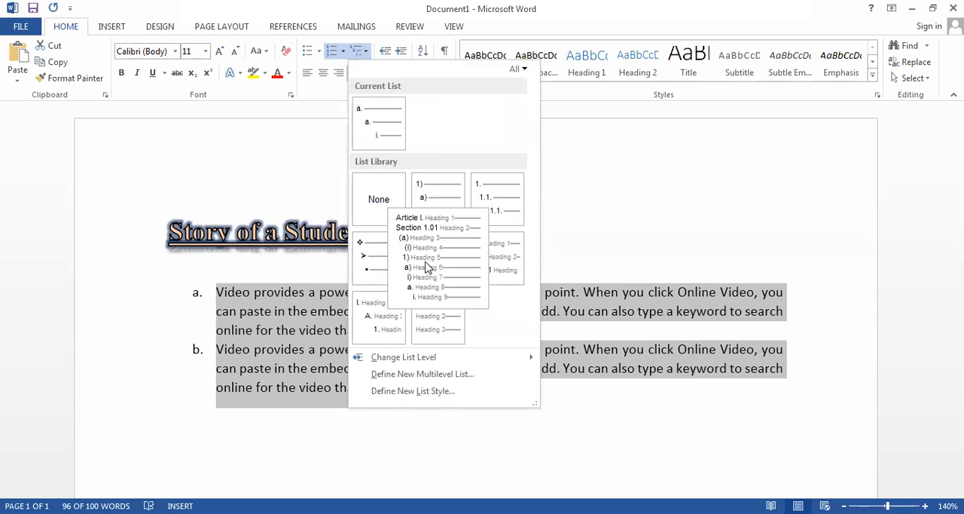
mouse_move(382, 270)
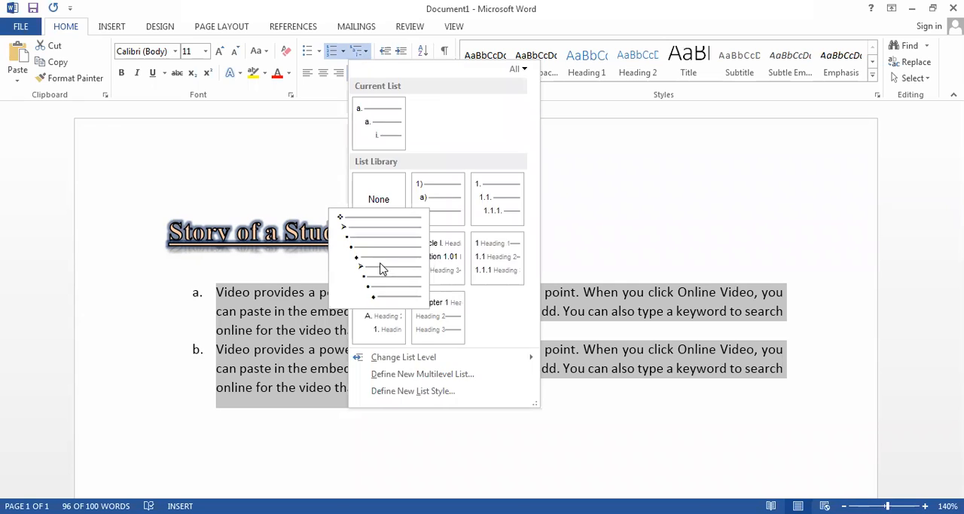
left_click(382, 270)
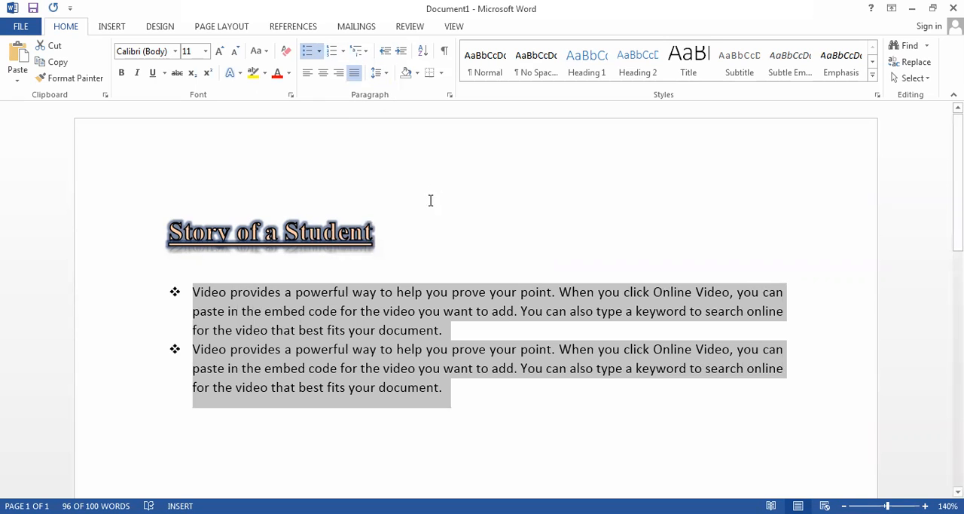
left_click(191, 295)
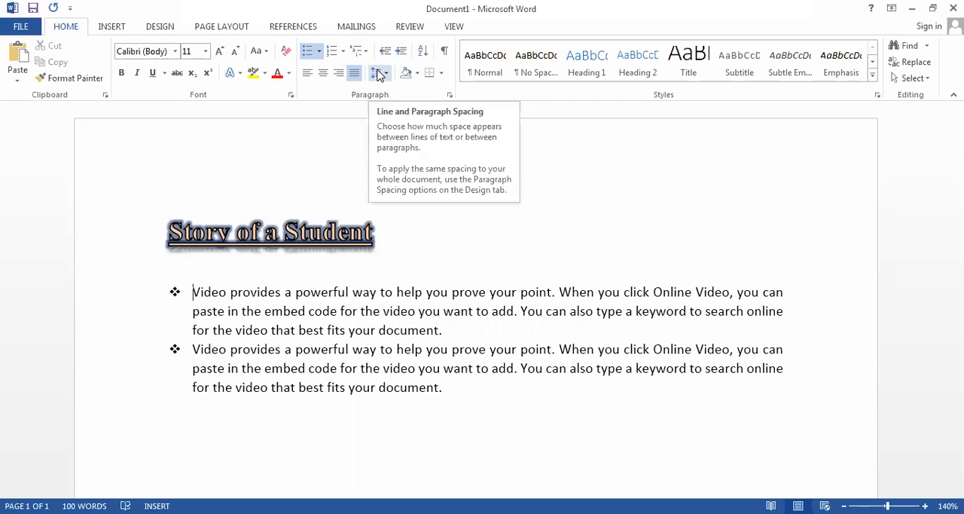
- Review the indent and line spacing options for both bulleted paragraphs and cancel the dialog
left_click_drag(392, 386, 178, 287)
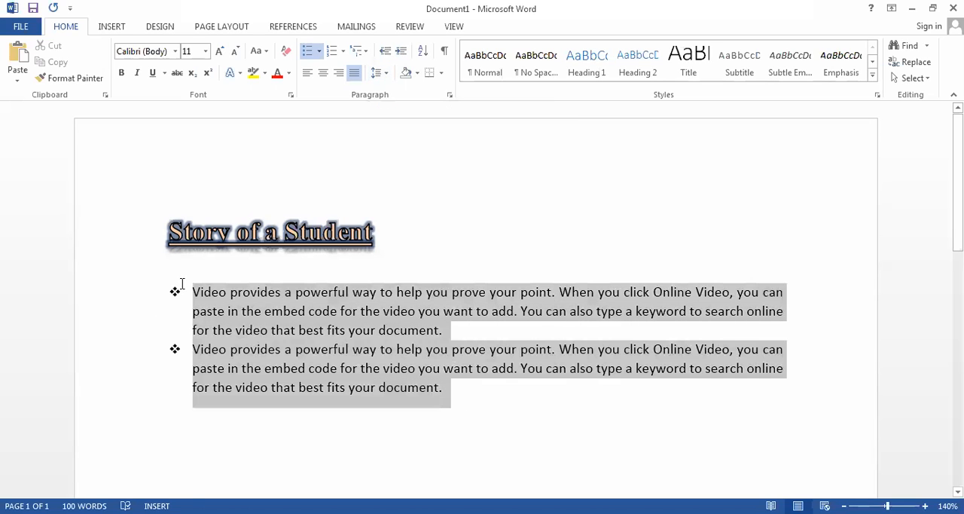
left_click(381, 74)
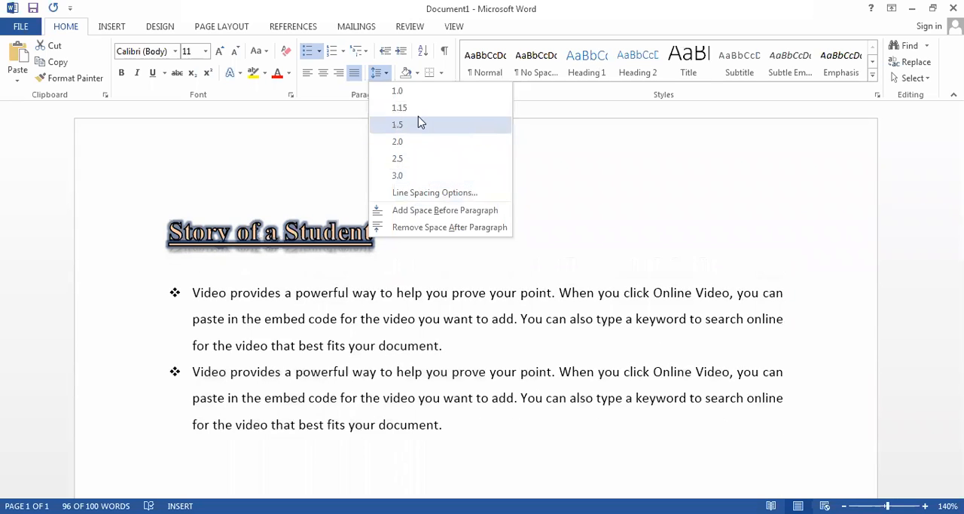
left_click(427, 194)
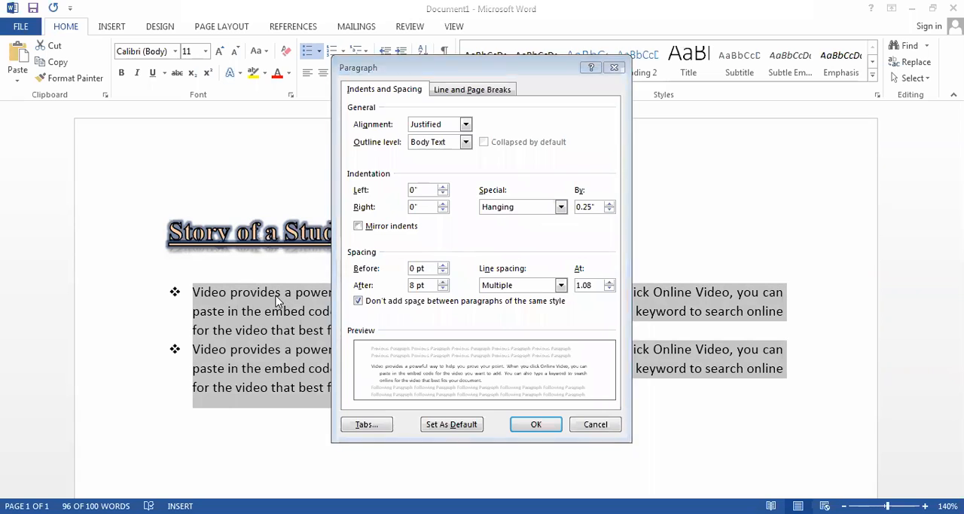
left_click(600, 427)
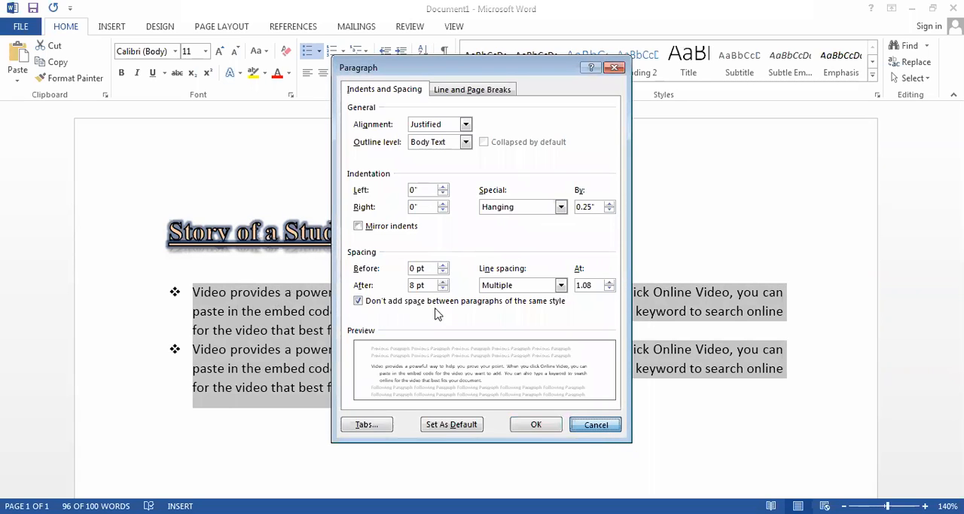
- Enable "Don't add space between paragraphs of the same style" for the title and both bulleted paragraphs
left_click_drag(166, 226, 803, 427)
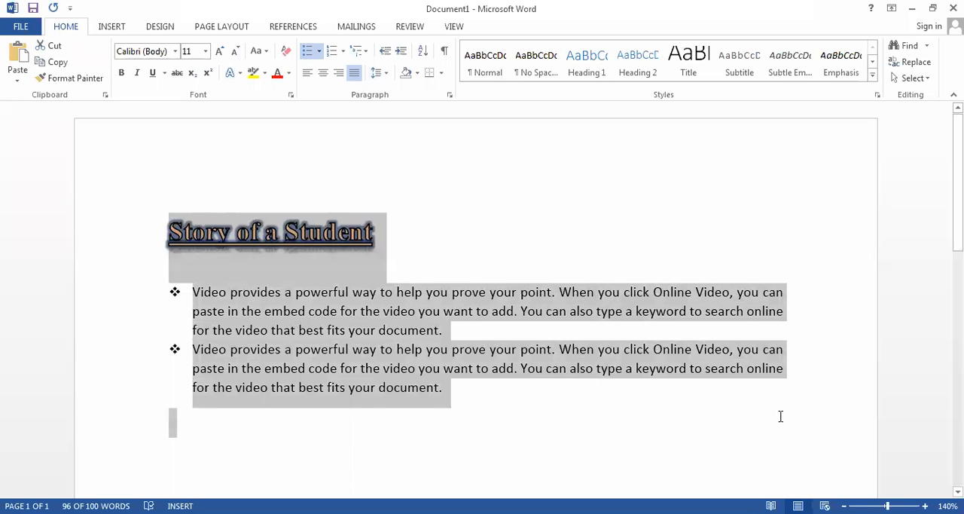
left_click(387, 79)
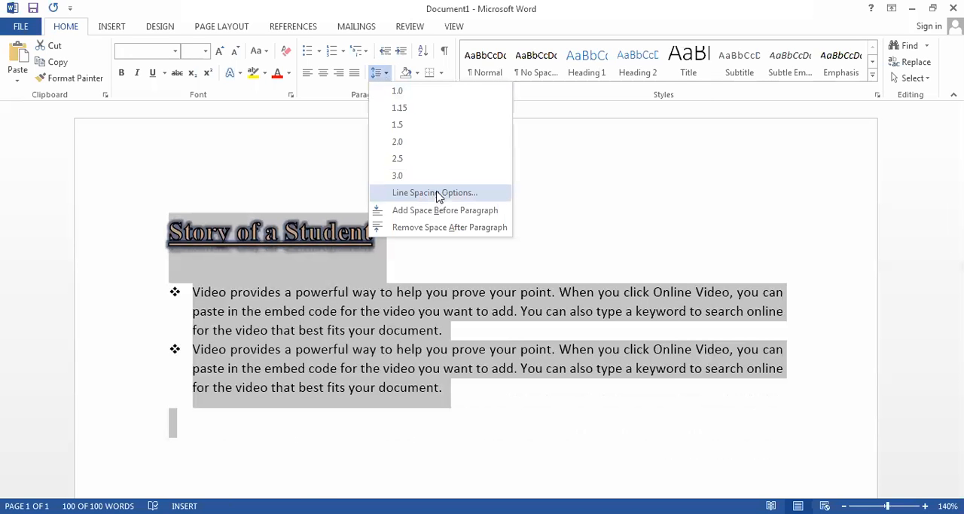
left_click(439, 194)
left_click(357, 300)
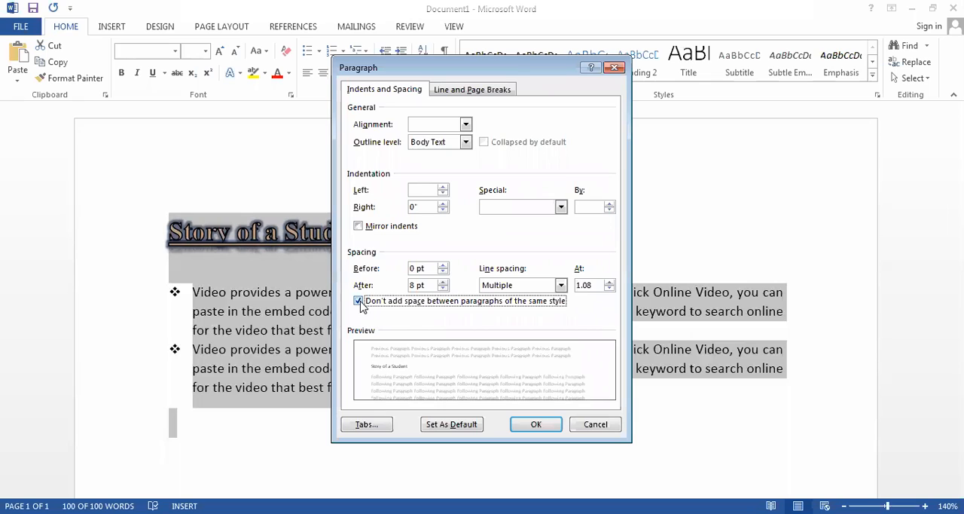
left_click(536, 426)
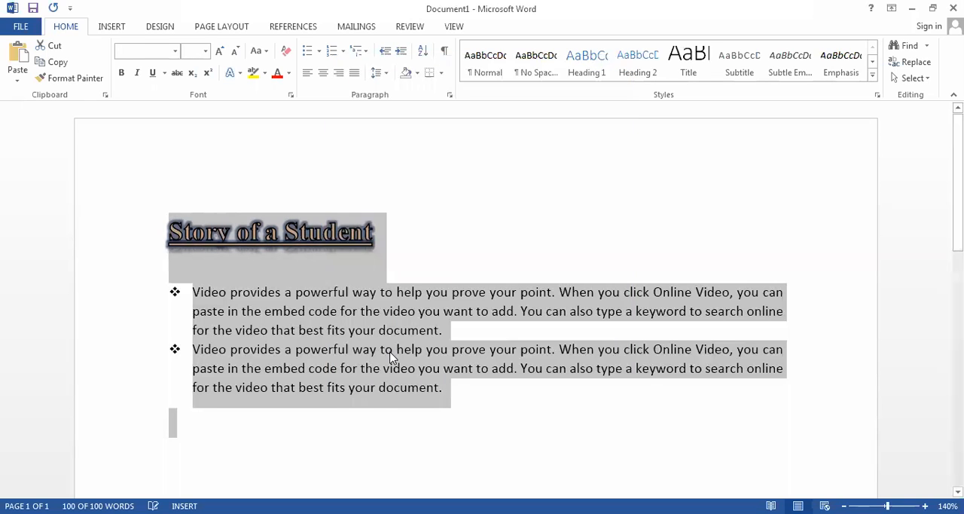
left_click(393, 351)
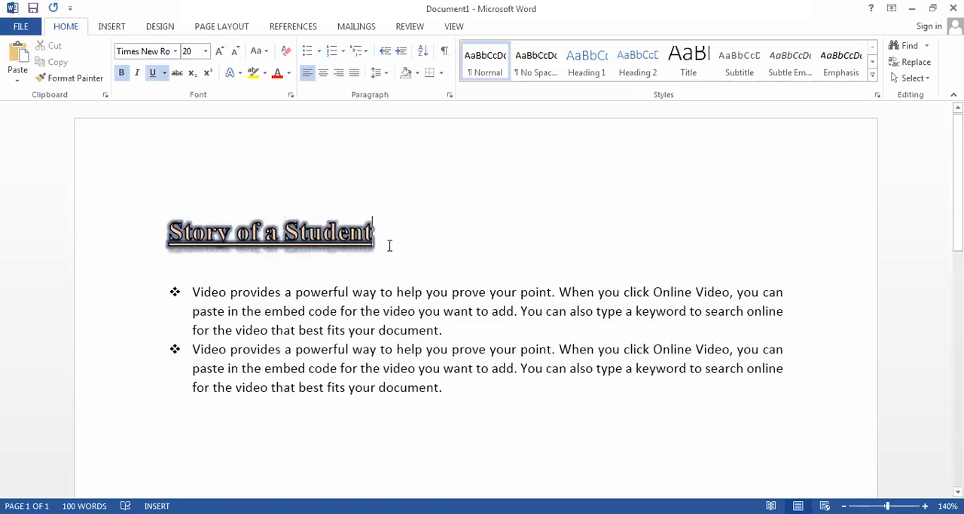
- Clear all formatting from the title "Story of a Student"
left_click_drag(389, 244, 141, 249)
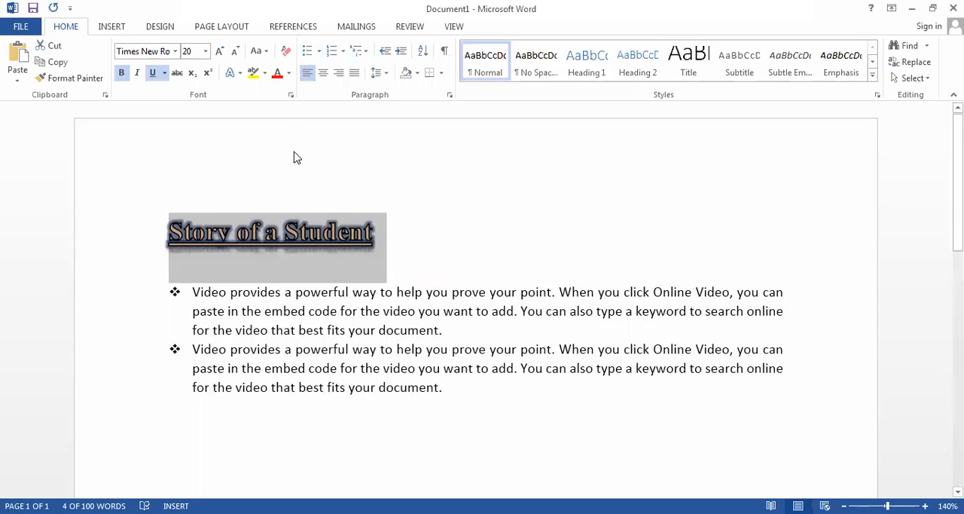
left_click(287, 49)
left_click(298, 251)
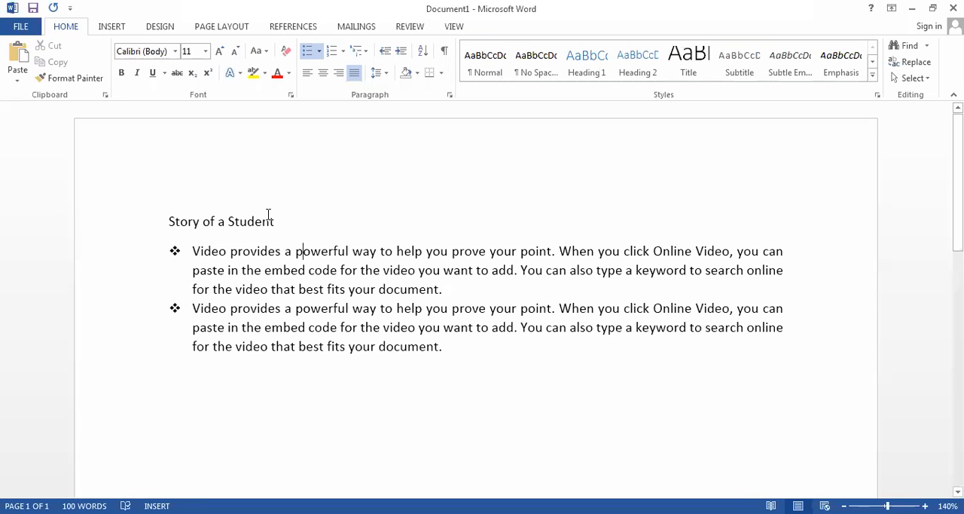
- Review the first bulleted paragraph's spacing options and its line and page break settings, and close the dialog
left_click(383, 73)
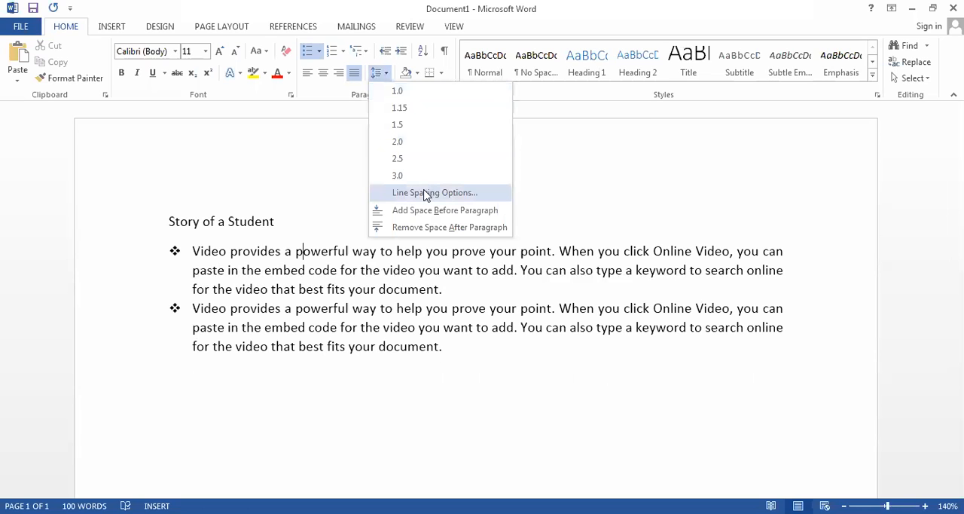
left_click(427, 193)
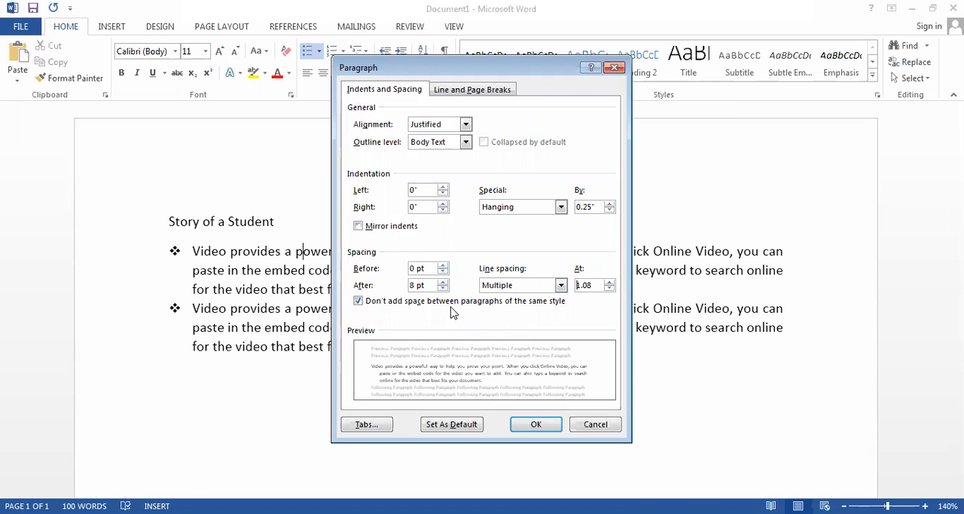
left_click(488, 90)
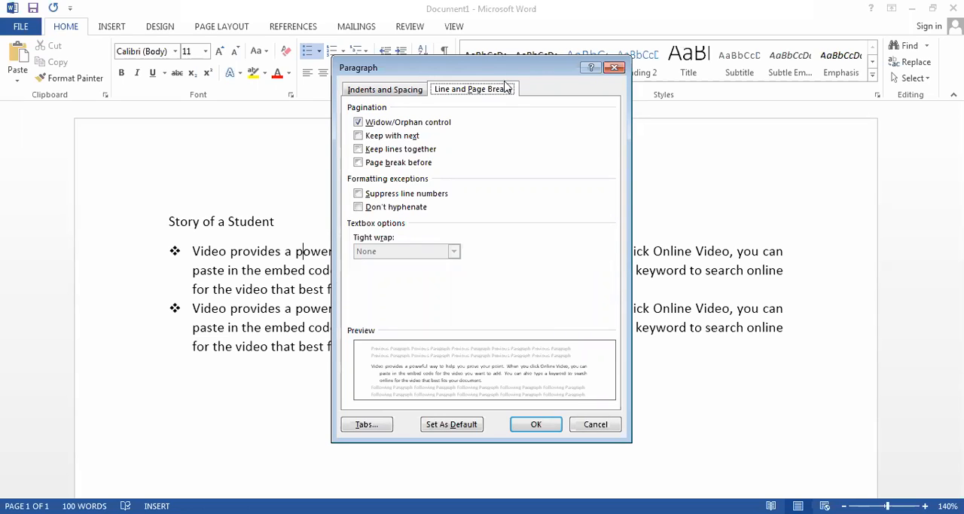
left_click(615, 68)
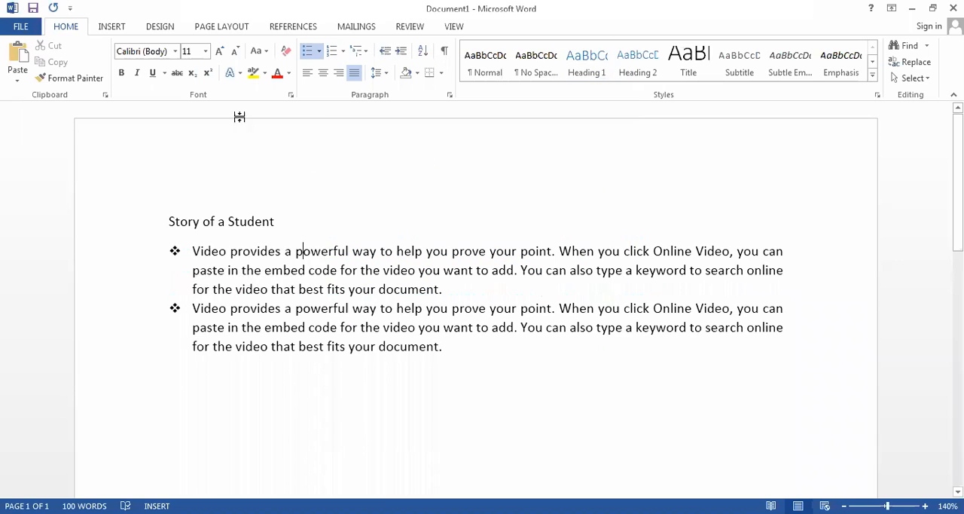
left_click(115, 29)
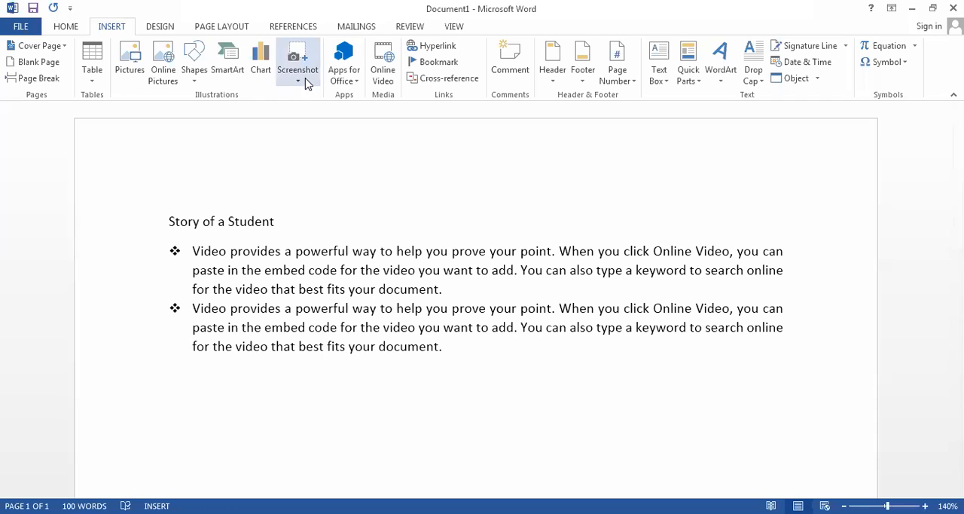
left_click(66, 27)
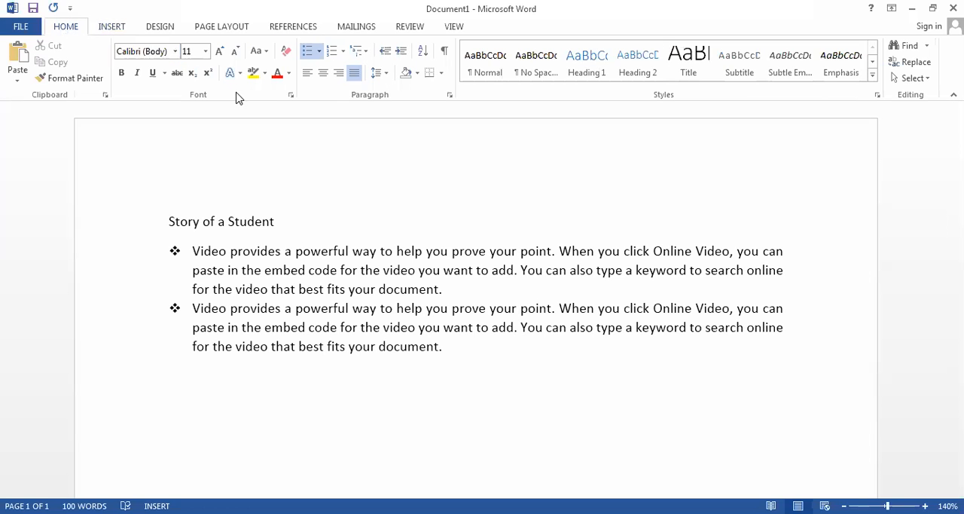
left_click(377, 74)
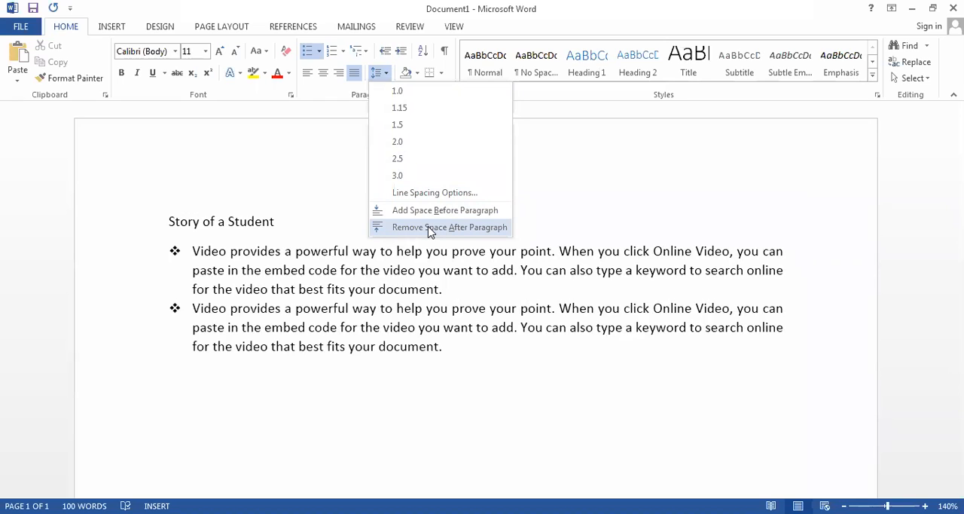
left_click(327, 234)
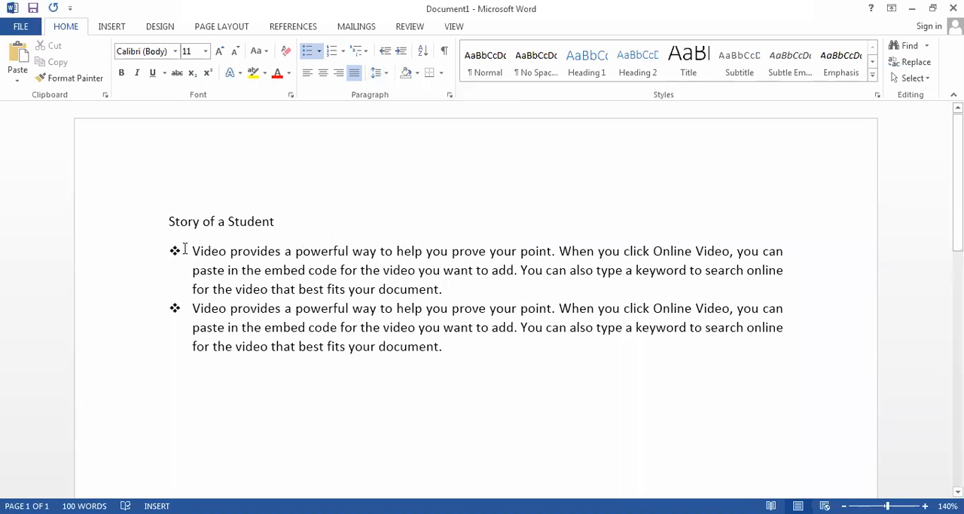
- Apply all borders to both bulleted paragraphs
left_click_drag(192, 251, 517, 339)
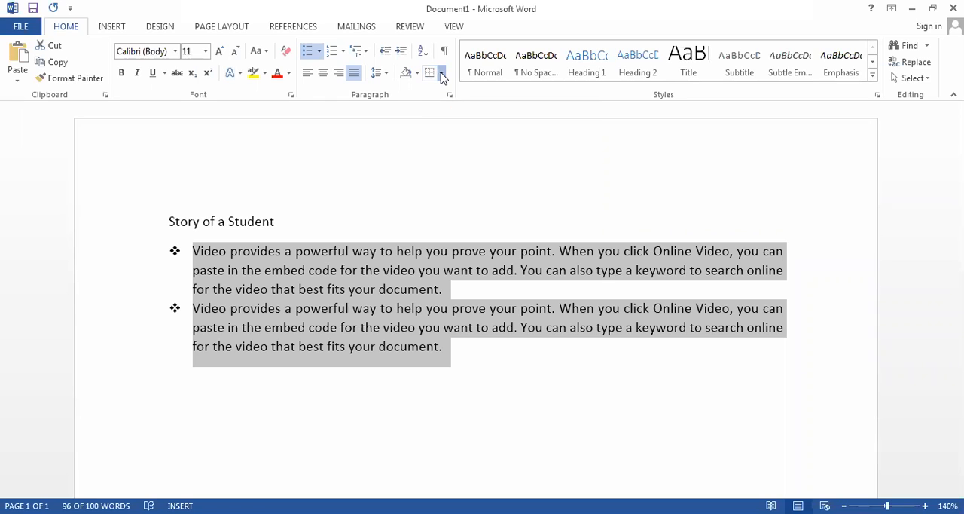
left_click(441, 75)
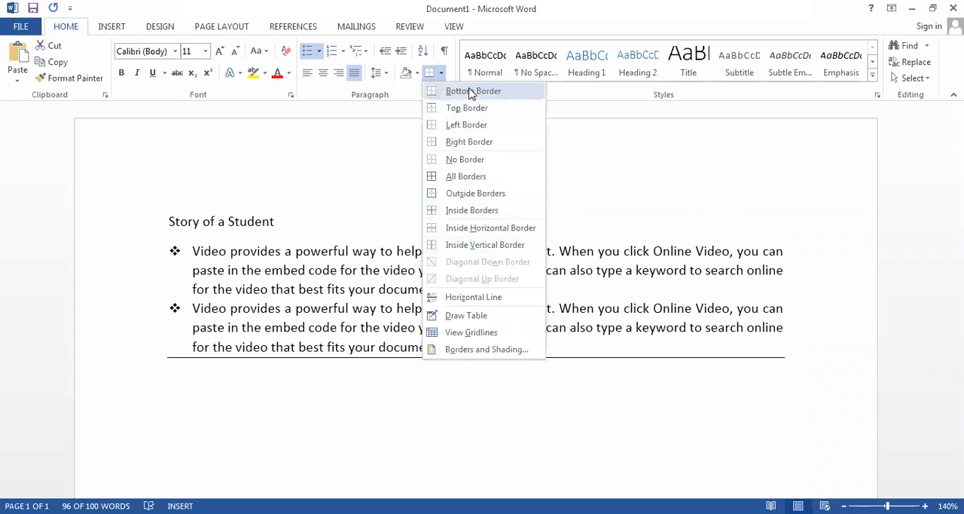
left_click(471, 179)
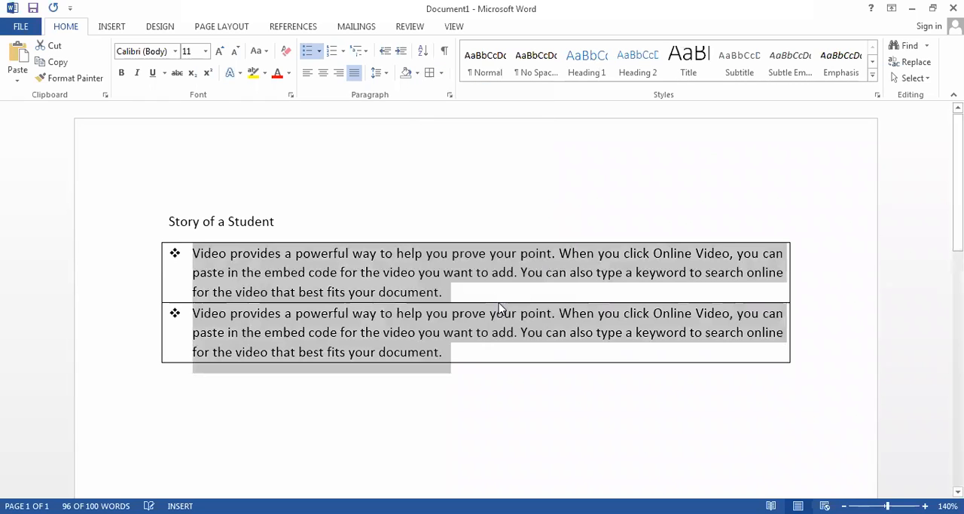
left_click(550, 374)
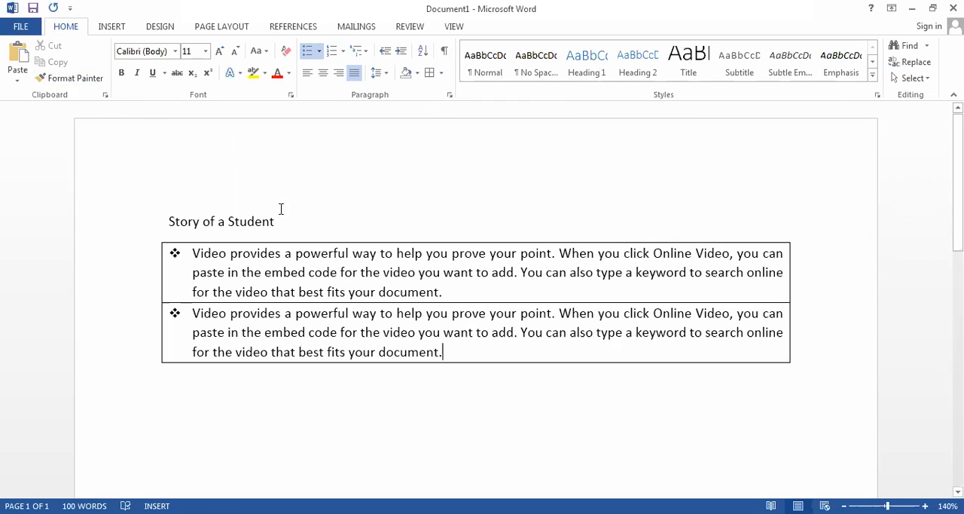
- Undo the paragraph borders and the clearing of the title's formatting
key("ctrl+z")
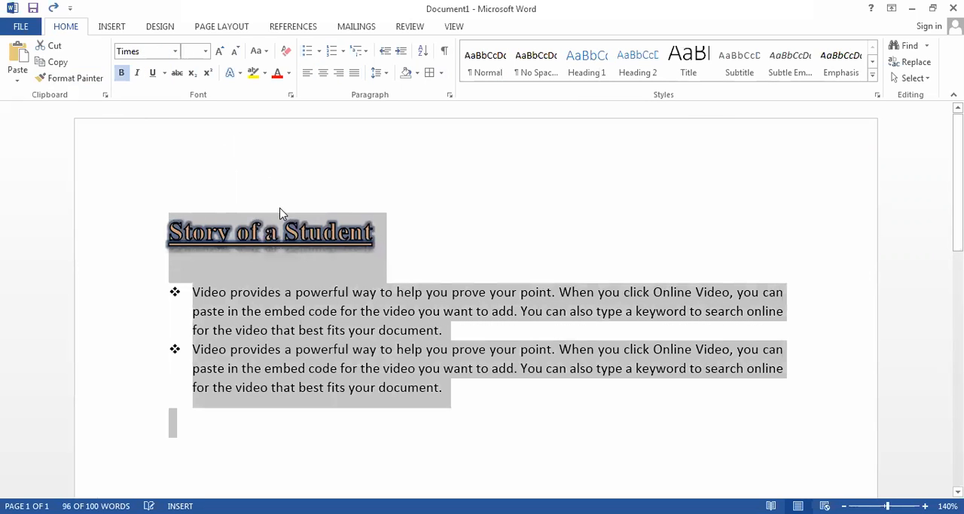
left_click(360, 273)
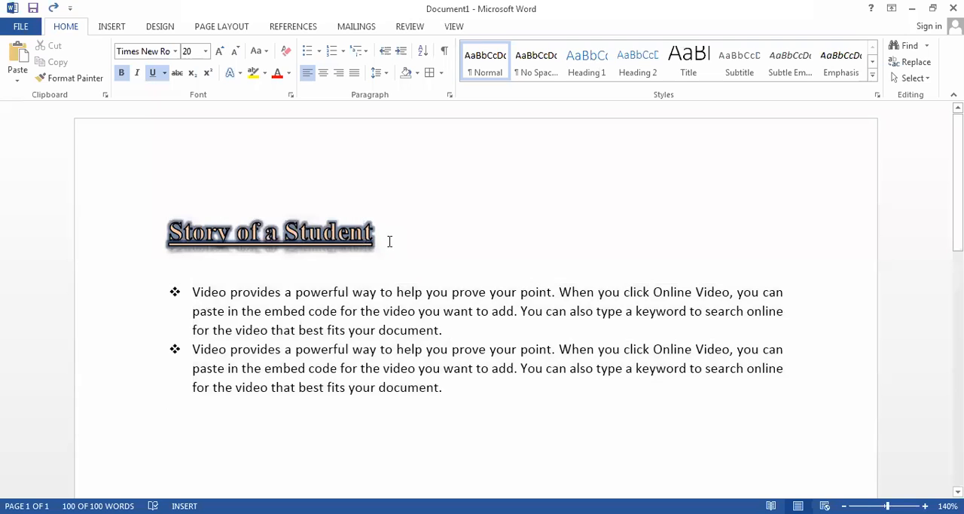
- Copy the formatted title "Story of a Student" and paste it below the second bulleted paragraph
left_click_drag(384, 238, 137, 216)
key("ctrl+c")
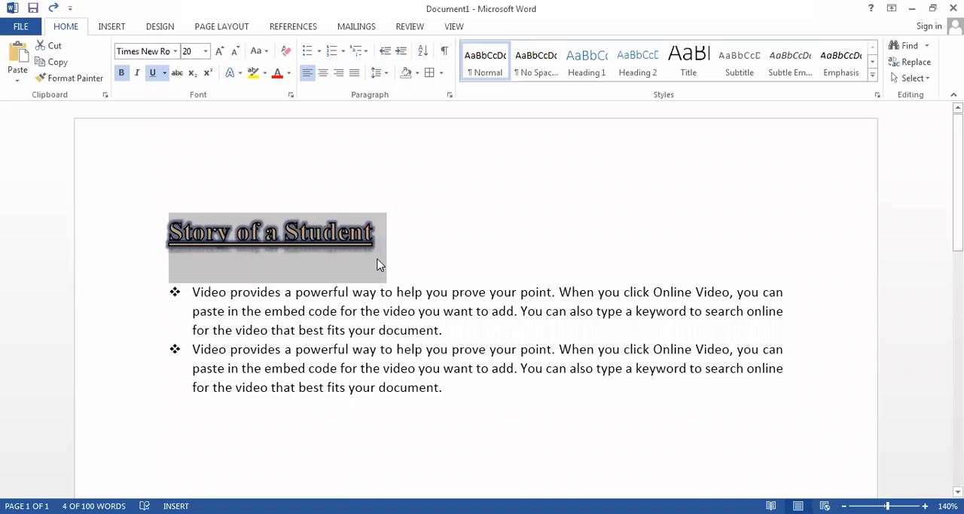
left_click(344, 412)
key("ctrl+v")
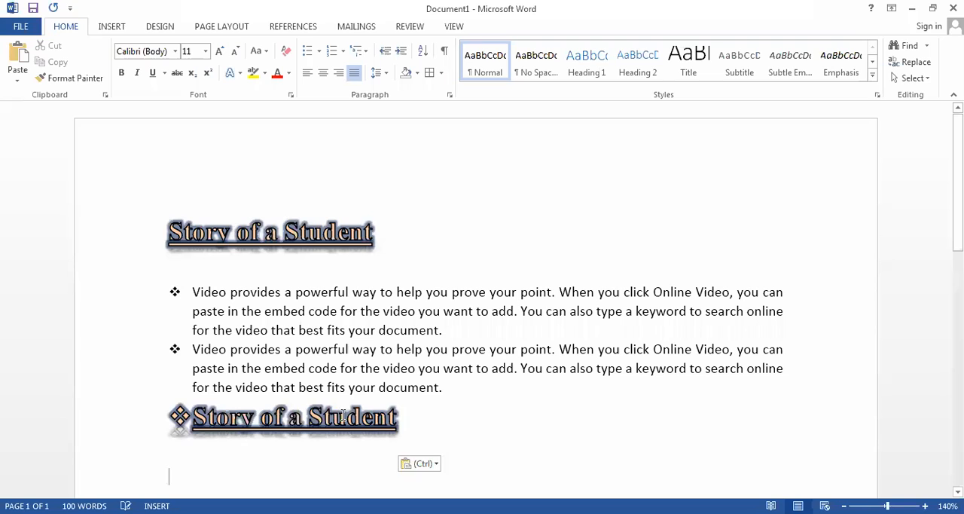
- Clear all formatting from the pasted "Story of a Student" line below the bulleted paragraphs
left_click_drag(414, 419, 112, 424)
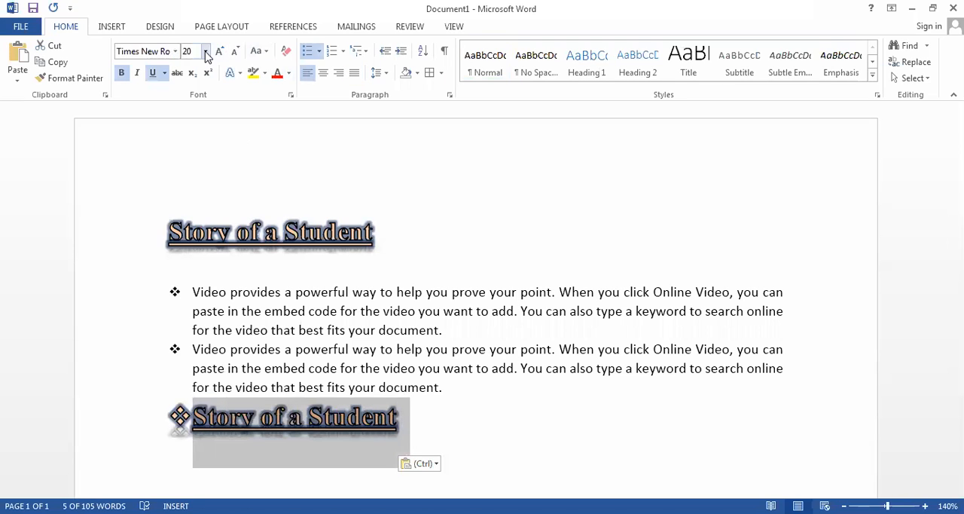
left_click(288, 55)
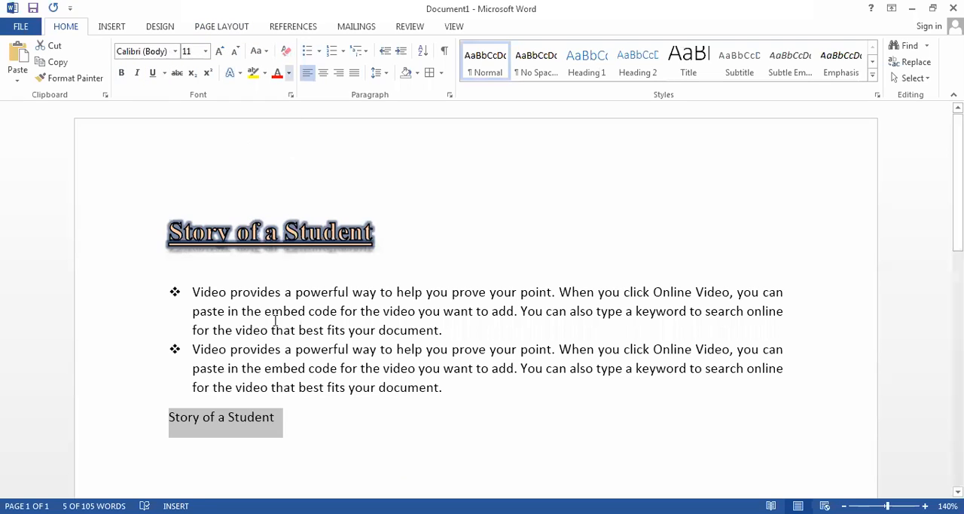
left_click(289, 433)
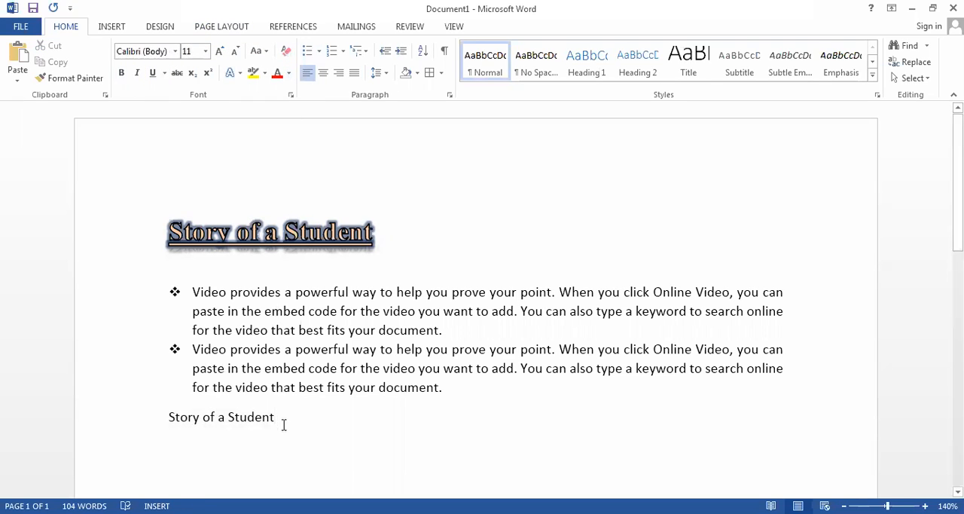
left_click(83, 417)
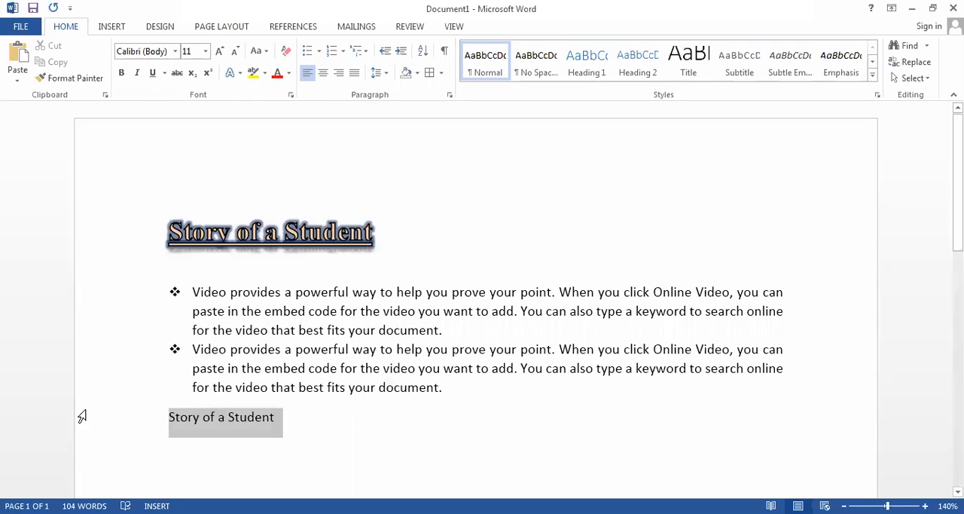
left_click(277, 421)
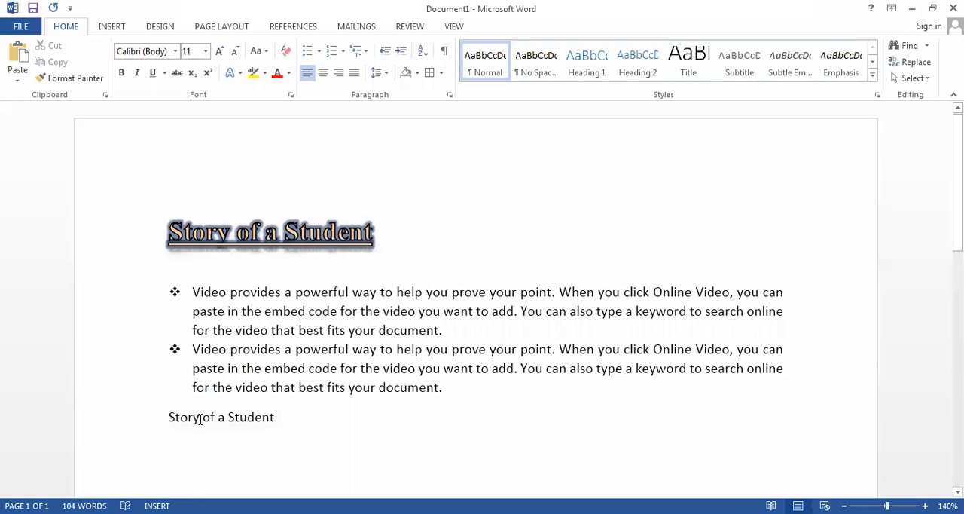
left_click(161, 420)
left_click(276, 432)
- Apply the title's formatting to the word "Student" in the plain line with Format Painter, and undo it
left_click_drag(379, 239, 138, 253)
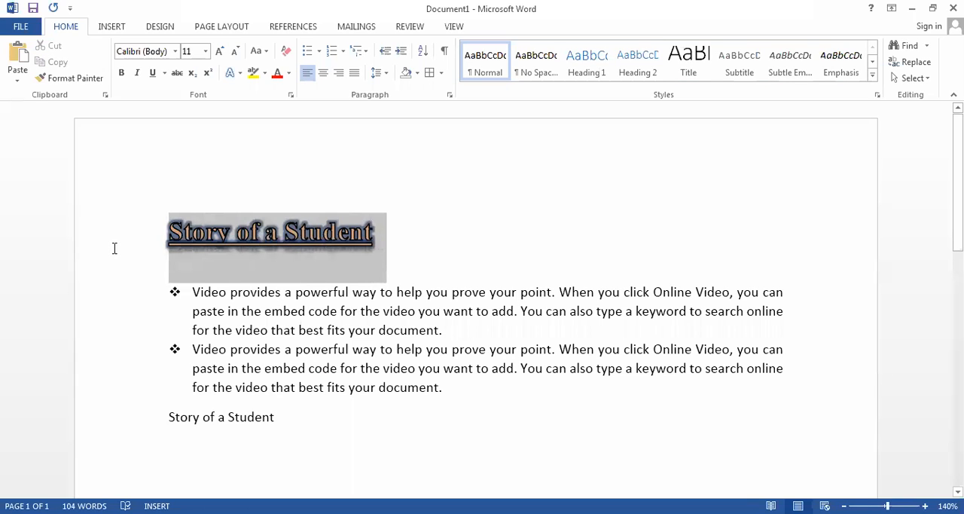
left_click(386, 238)
left_click_drag(385, 236, 172, 233)
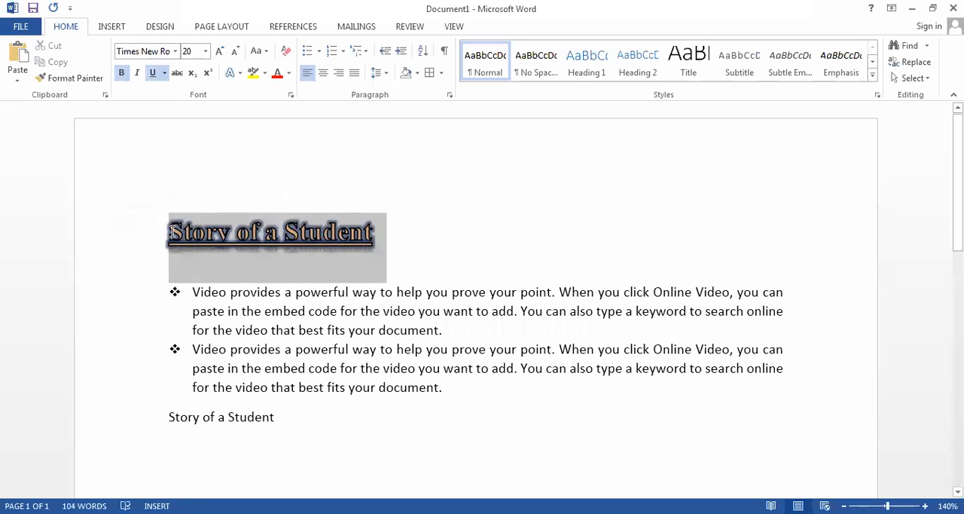
left_click(85, 80)
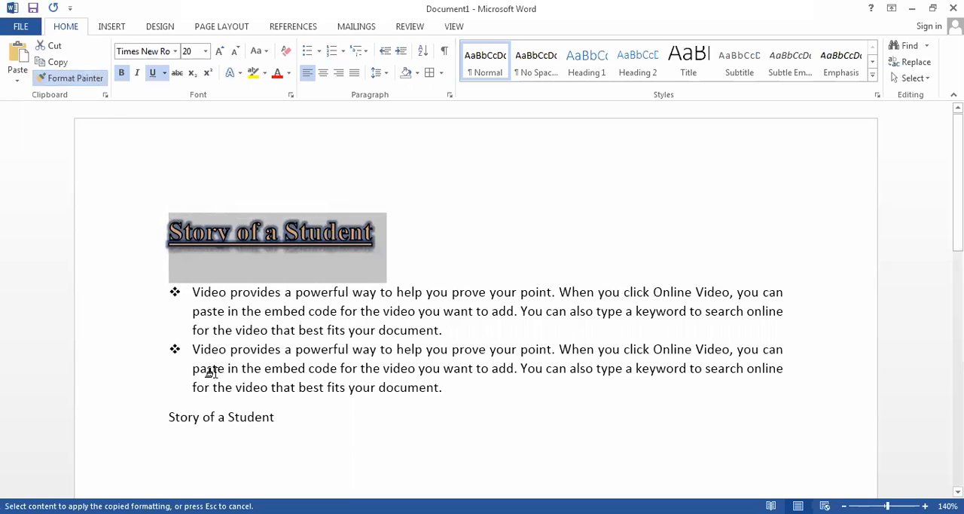
left_click(230, 415)
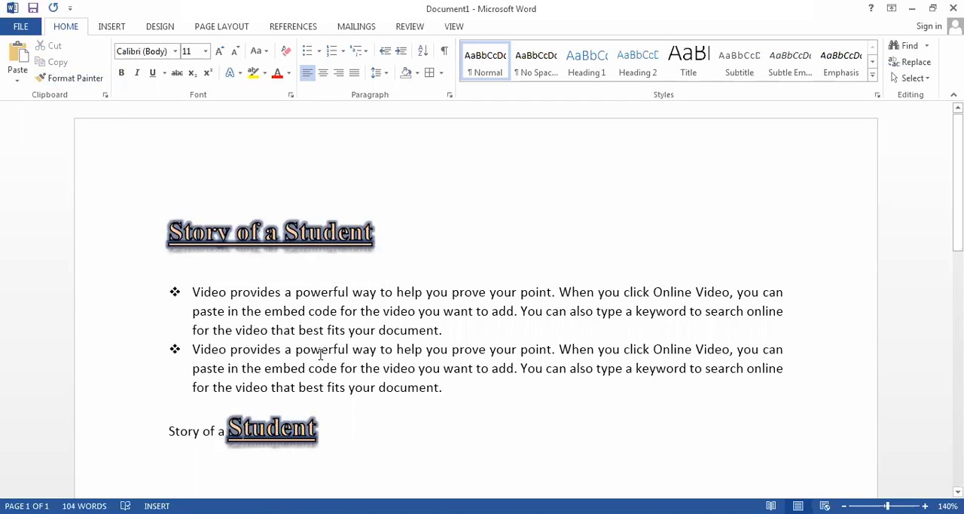
key("ctrl+z")
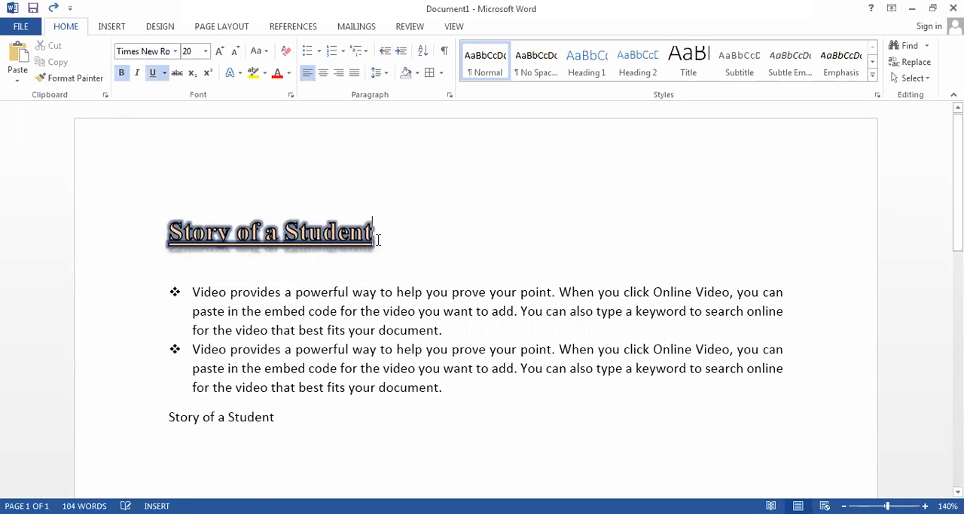
- Apply the title's formatting to the whole plain "Story of a Student" line with Format Painter, and undo the change
left_click_drag(379, 240, 153, 216)
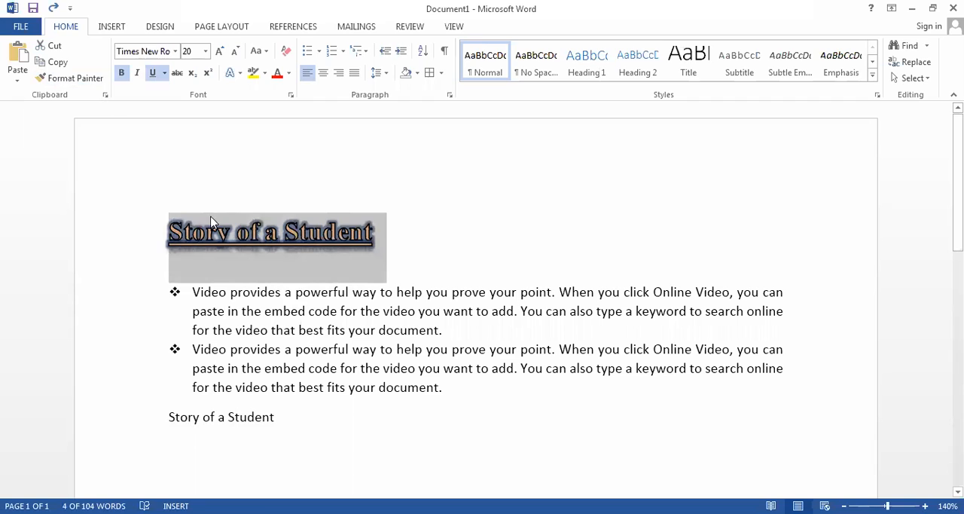
left_click(73, 79)
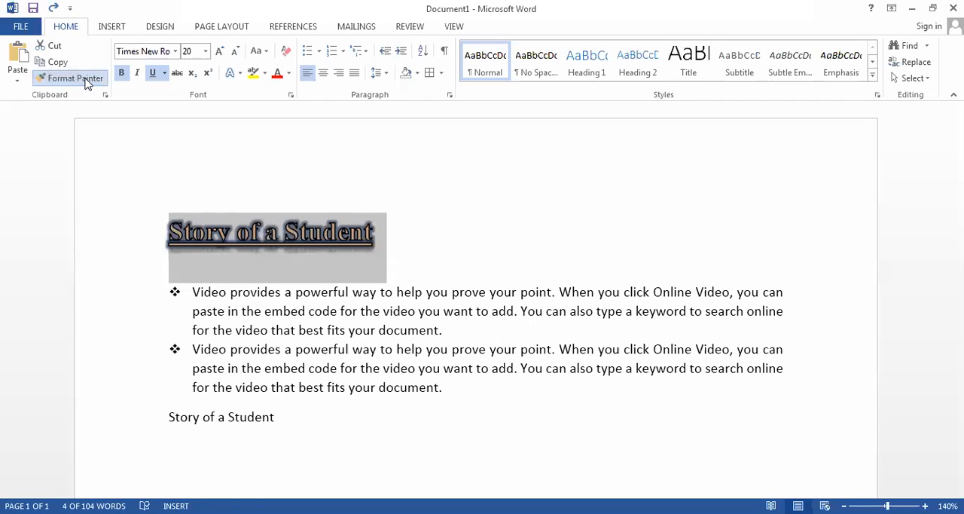
left_click(279, 413)
left_click_drag(240, 409, 159, 409)
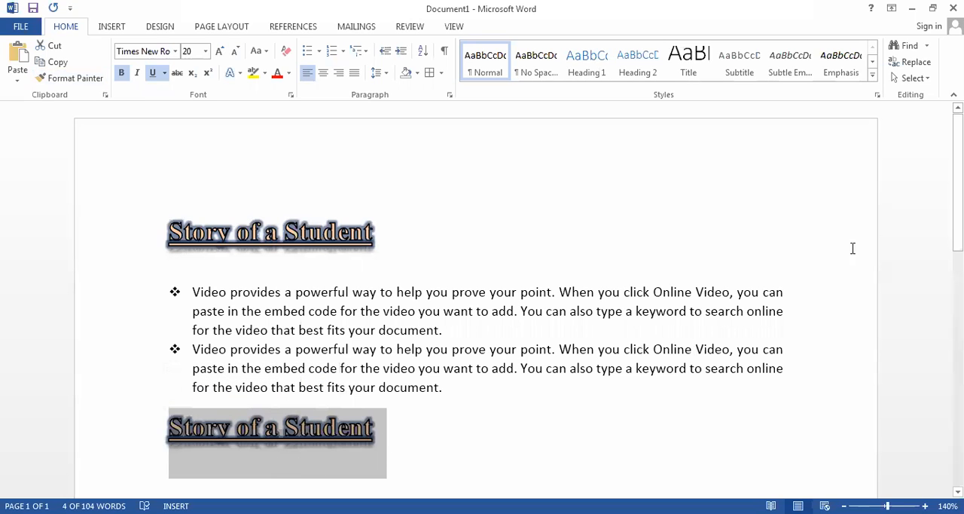
scroll(483, 302, "down", 3)
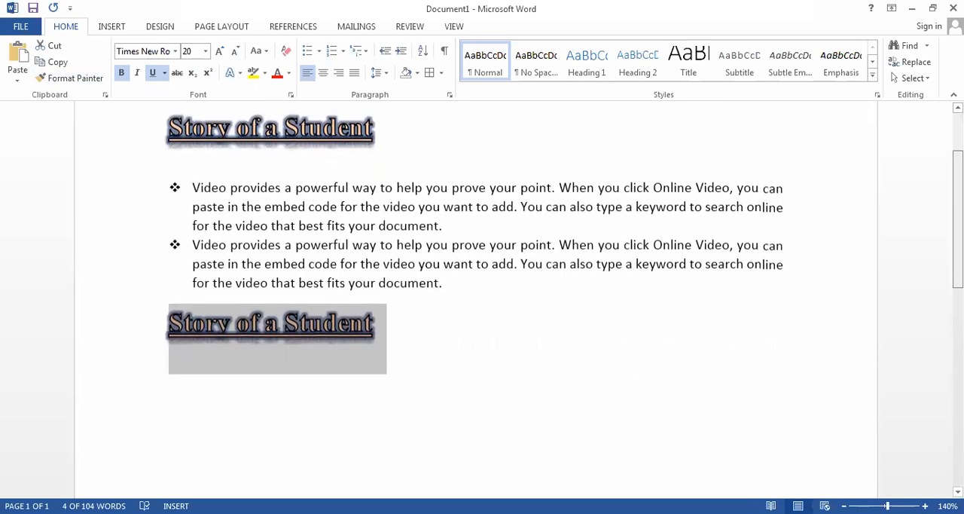
scroll(682, 252, "up", 1)
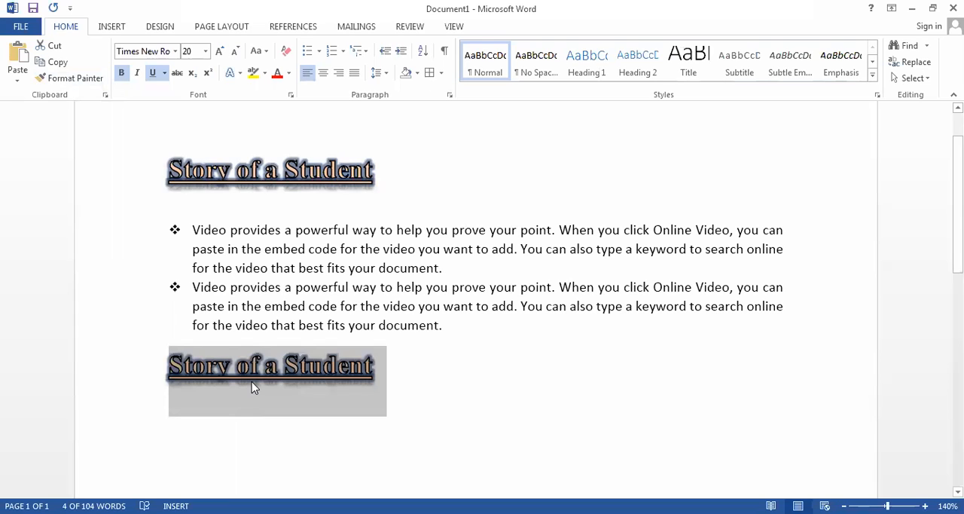
key("ctrl+z")
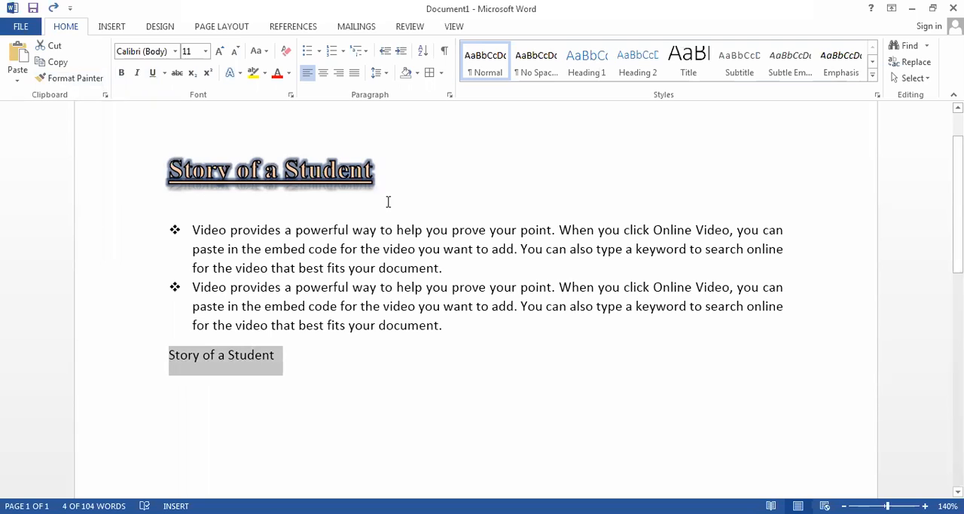
- Turn on Format Painter for repeated use with the title's formatting and apply it to the plain "Story of a Student" line
left_click_drag(378, 177, 172, 159)
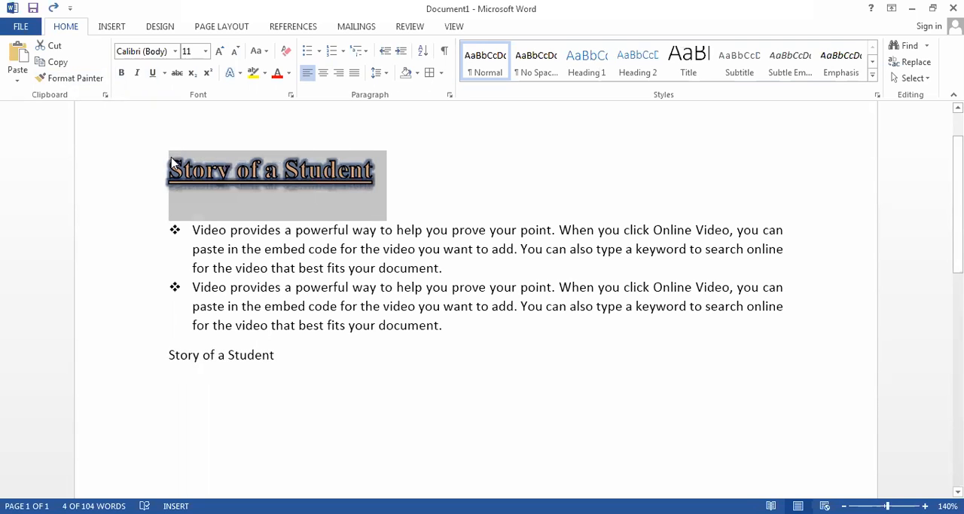
left_click_drag(284, 361, 188, 234)
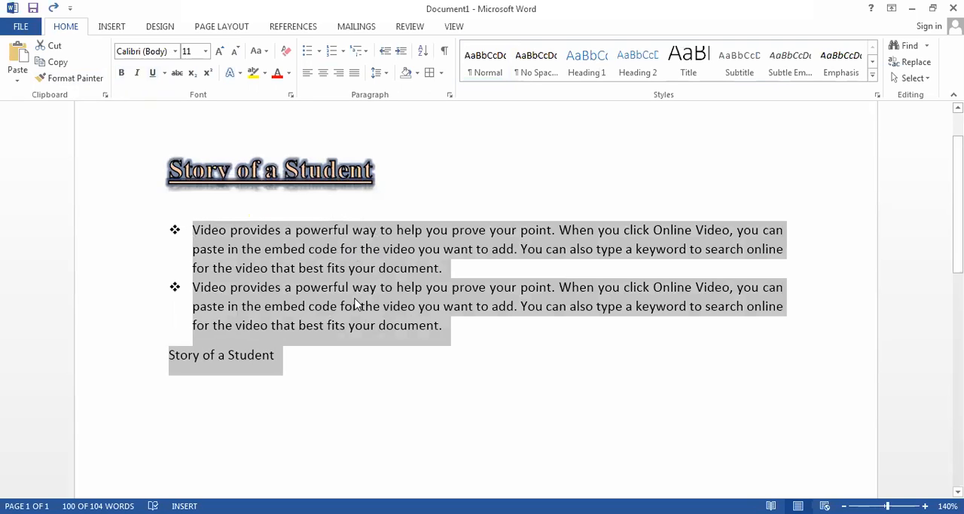
left_click_drag(378, 180, 180, 158)
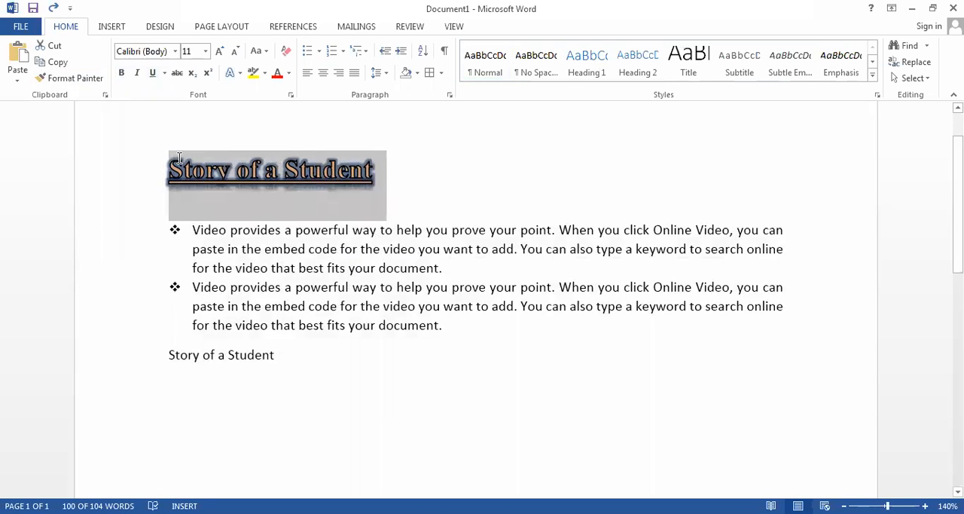
left_click(81, 82)
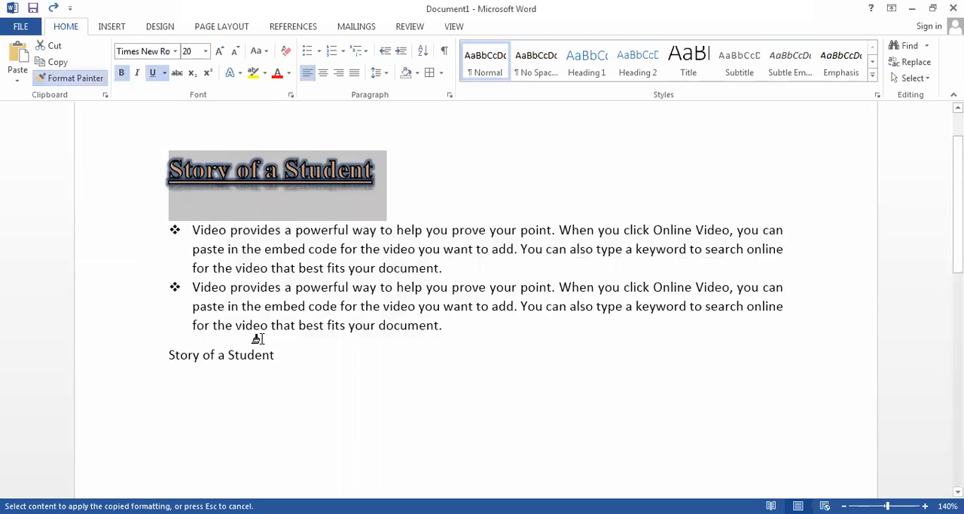
left_click_drag(283, 348, 157, 357)
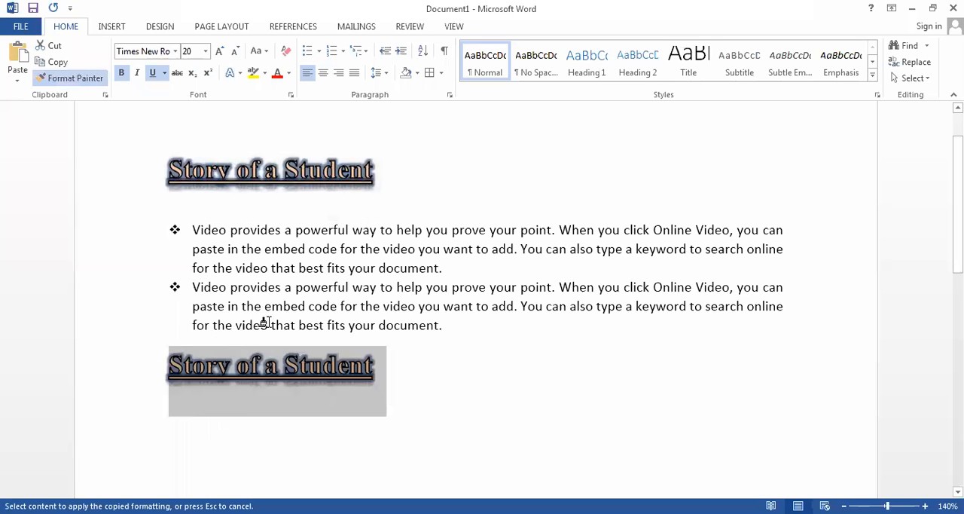
- Apply the title's formatting to both bulleted paragraphs with the still active Format Painter
mouse_move(452, 322)
left_mouse_down()
mouse_move(138, 267)
mouse_move(168, 282)
left_mouse_up()
mouse_move(468, 265)
left_mouse_down()
mouse_move(271, 243)
mouse_move(200, 217)
mouse_move(211, 224)
left_mouse_up()
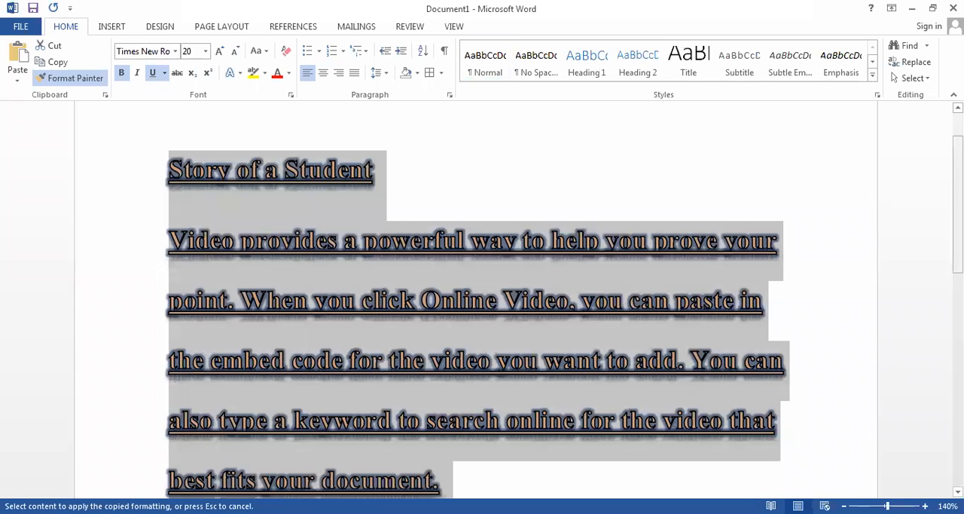
scroll(474, 301, "down", 10)
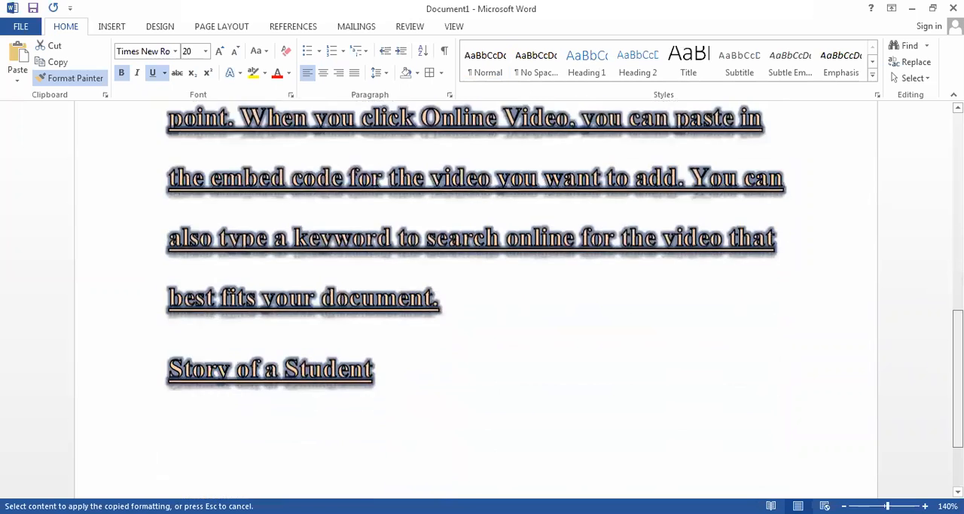
- Undo the Format Painter changes on both bulleted paragraphs and on the "Story of a Student" line below them
scroll(475, 301, "up", 5)
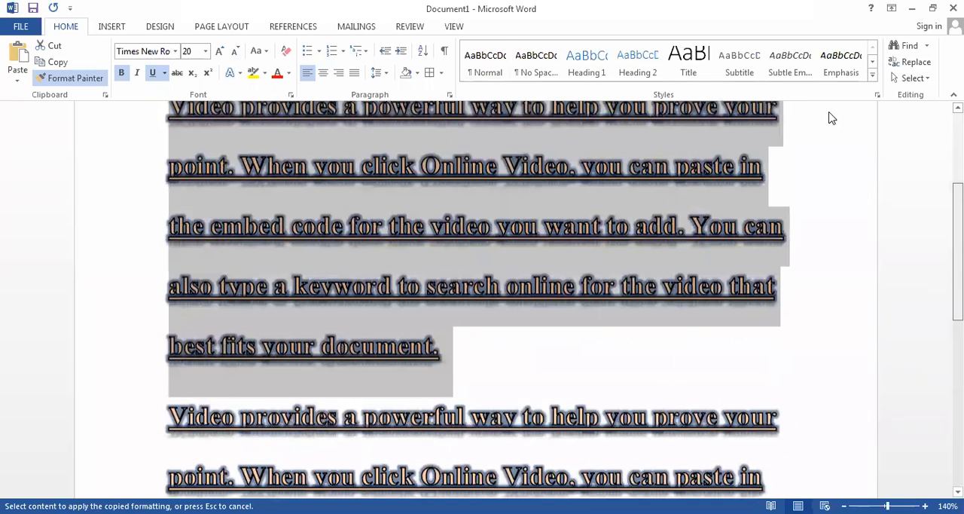
scroll(355, 101, "up", 2)
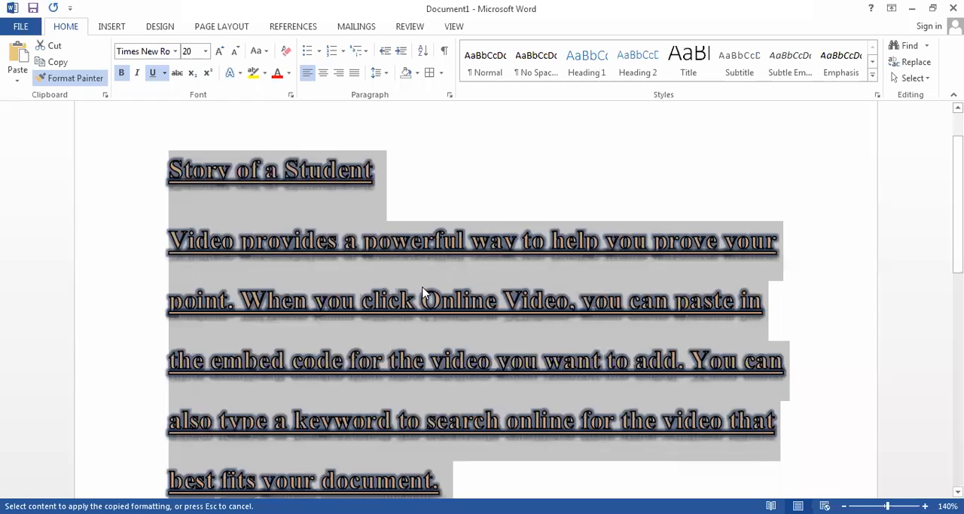
key("ctrl+z")
key("ctrl+z")
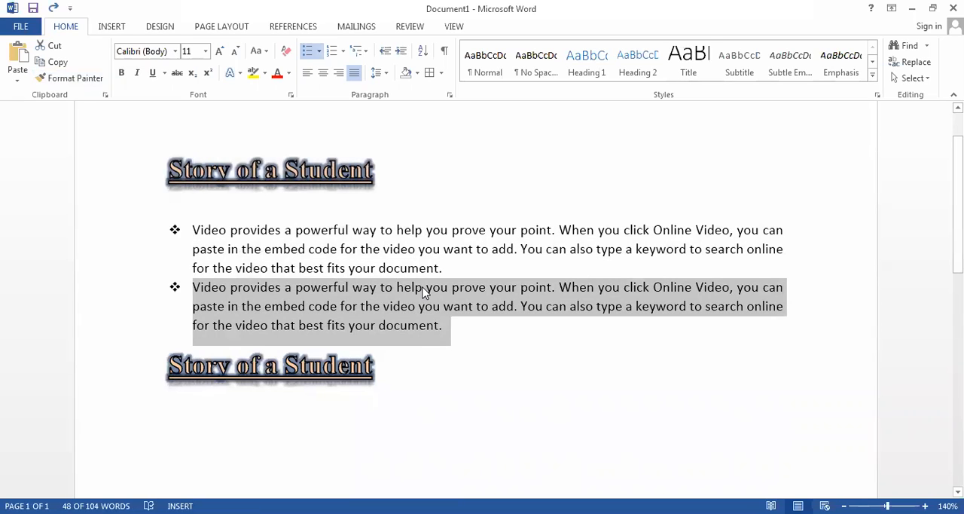
key("ctrl+z")
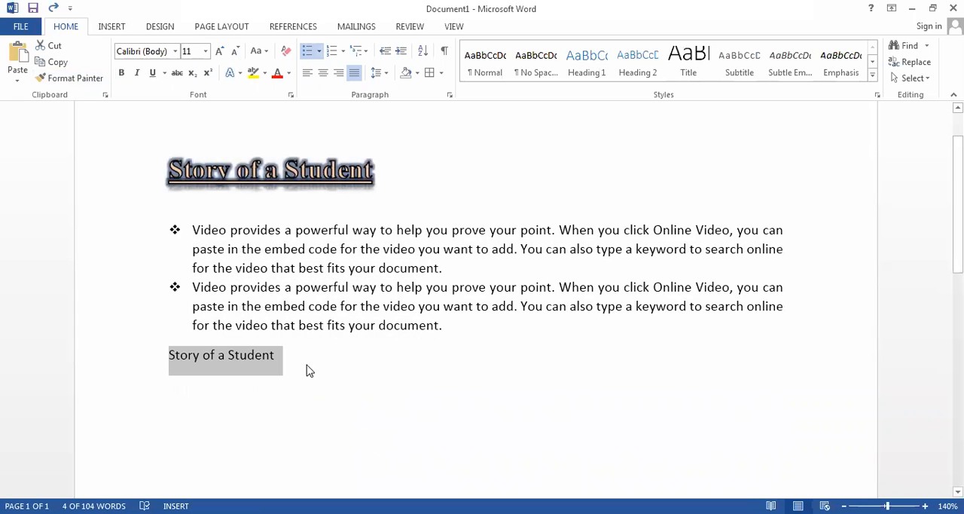
- Apply the title's formatting once to the plain "Story of a Student" line with Format Painter
left_click_drag(384, 170, 126, 174)
left_click(90, 79)
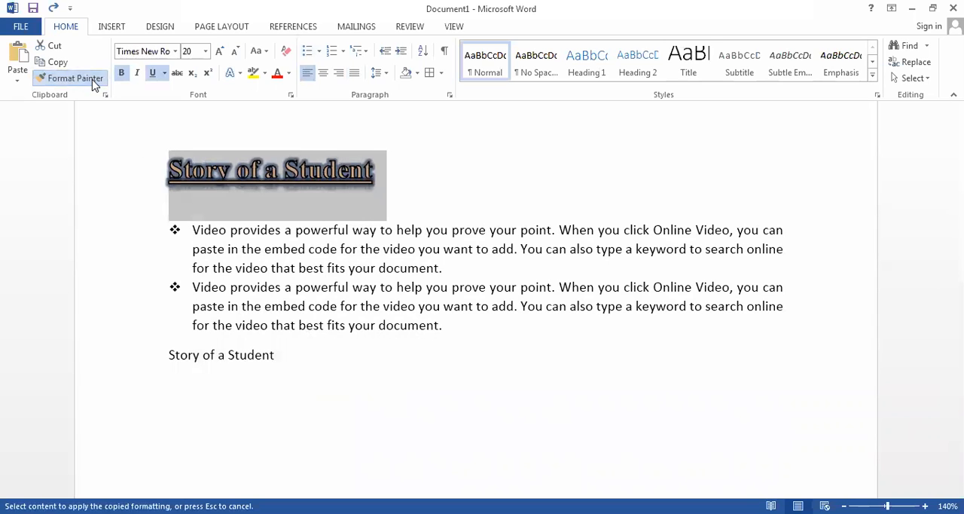
mouse_move(286, 356)
left_mouse_down()
mouse_move(131, 325)
mouse_move(171, 359)
left_mouse_up()
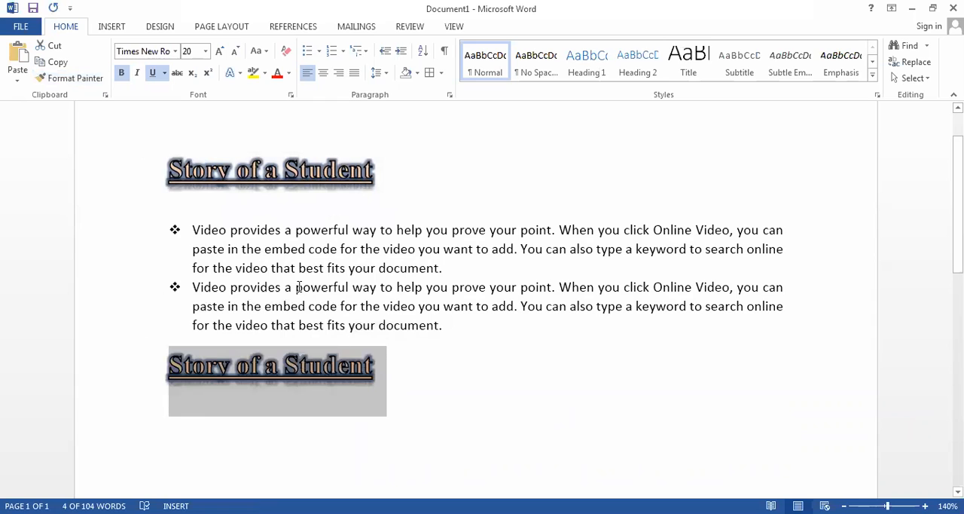
- Turn on Format Painter for repeated use with the title's formatting and apply it to several separate passages of the two bulleted paragraphs
left_click_drag(390, 169, 105, 167)
left_click(68, 79)
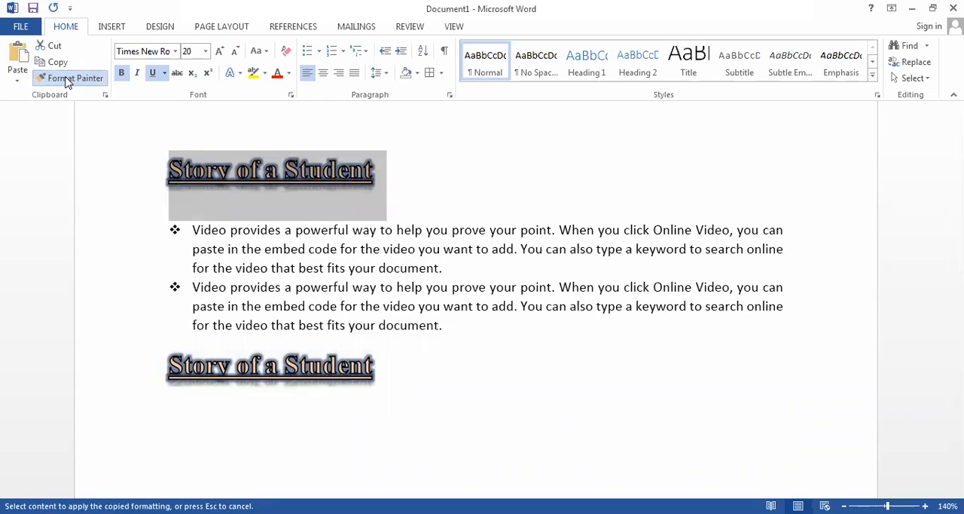
left_click(67, 79)
mouse_move(452, 324)
left_mouse_down()
mouse_move(340, 307)
mouse_move(239, 324)
left_mouse_up()
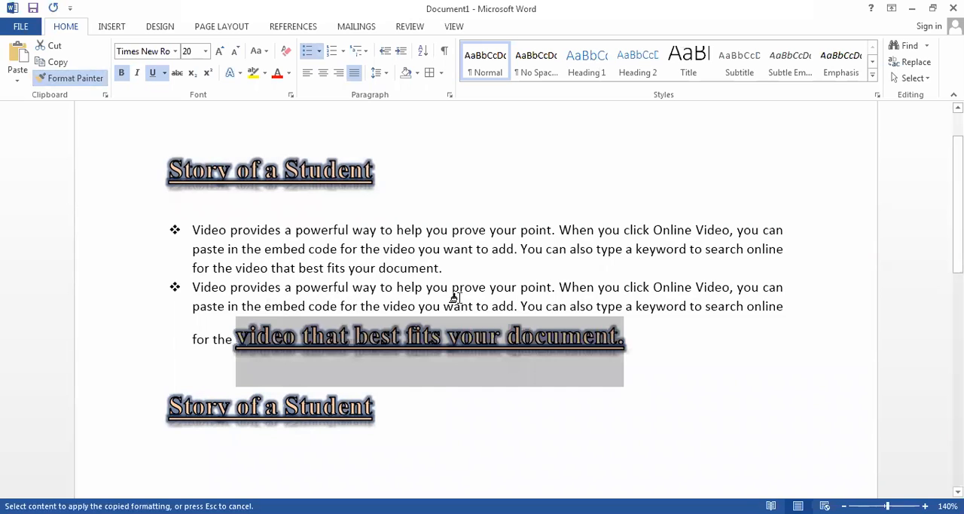
left_click_drag(340, 273, 288, 282)
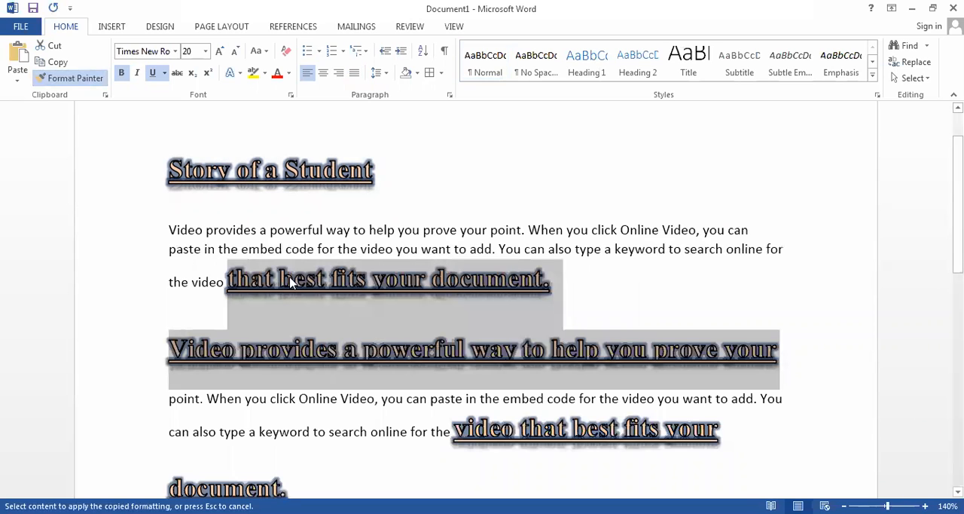
mouse_move(567, 229)
left_mouse_down()
mouse_move(334, 217)
mouse_move(328, 234)
mouse_move(309, 234)
left_mouse_up()
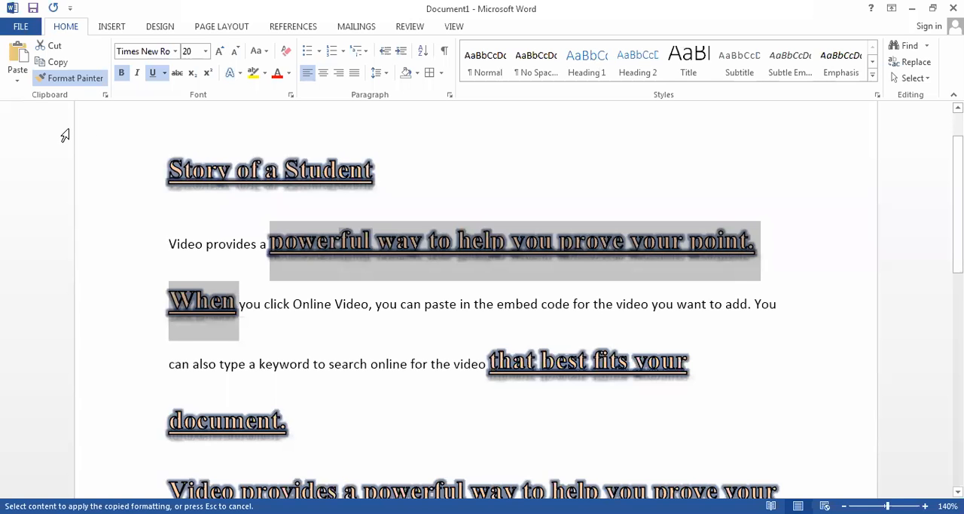
- Undo all Format Painter changes in the bulleted paragraphs and on the closing "Story of a Student" line
key("ctrl+z")
key("ctrl+z")
key("ctrl+z")
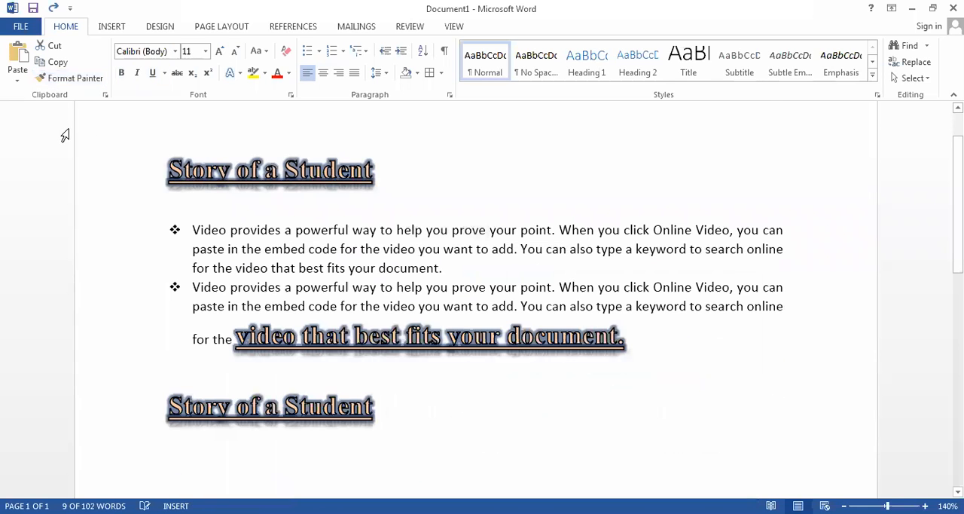
key("ctrl+z")
key("ctrl+z")
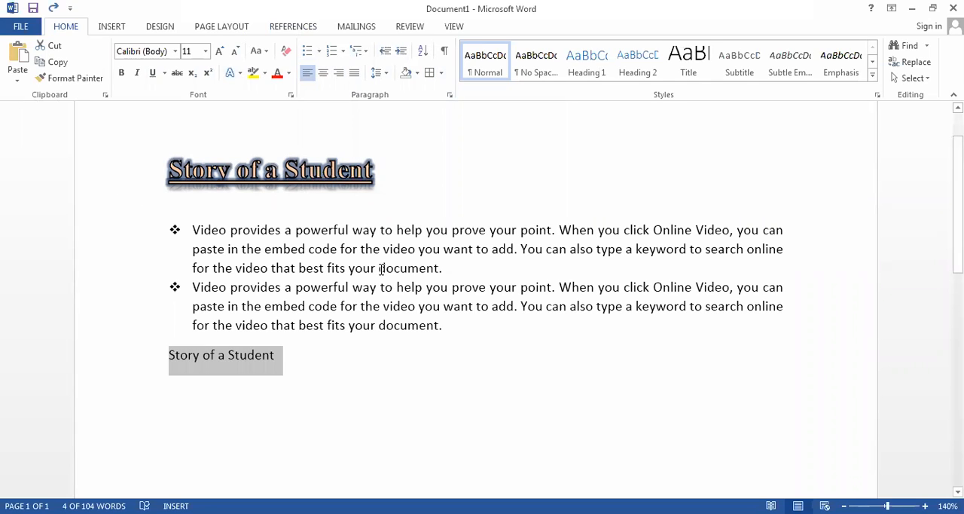
left_click(304, 369)
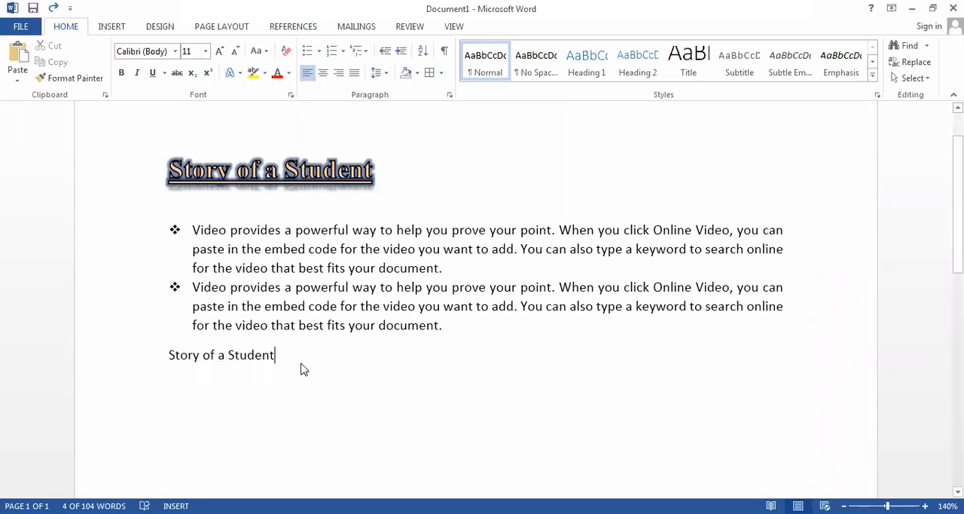
key("BackSpace")
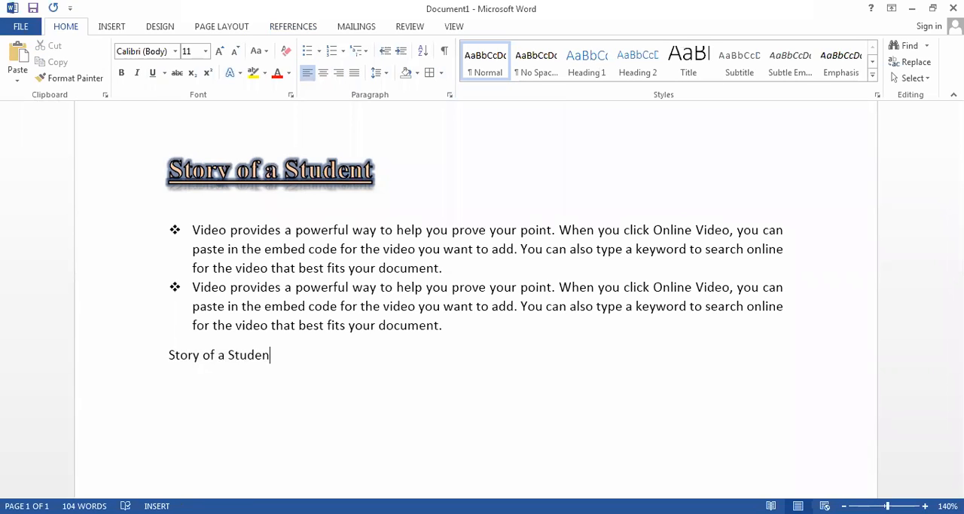
type("t")
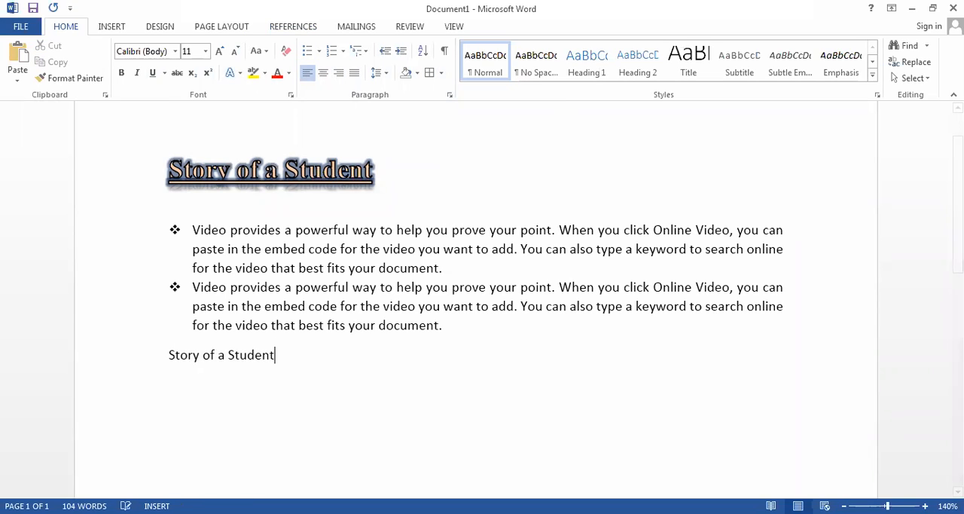
- Insert the built-in Austin cover page and look over the cover and the text page behind it
left_click(111, 27)
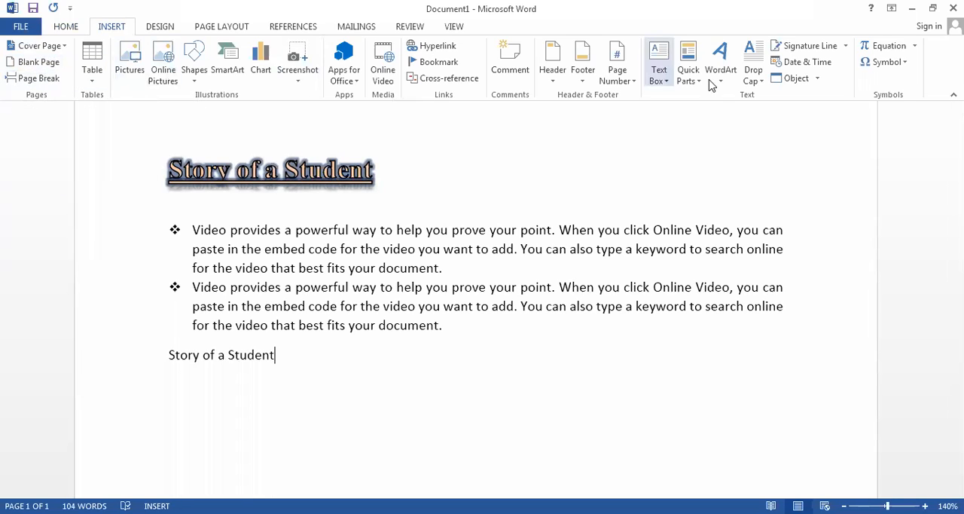
left_click(50, 47)
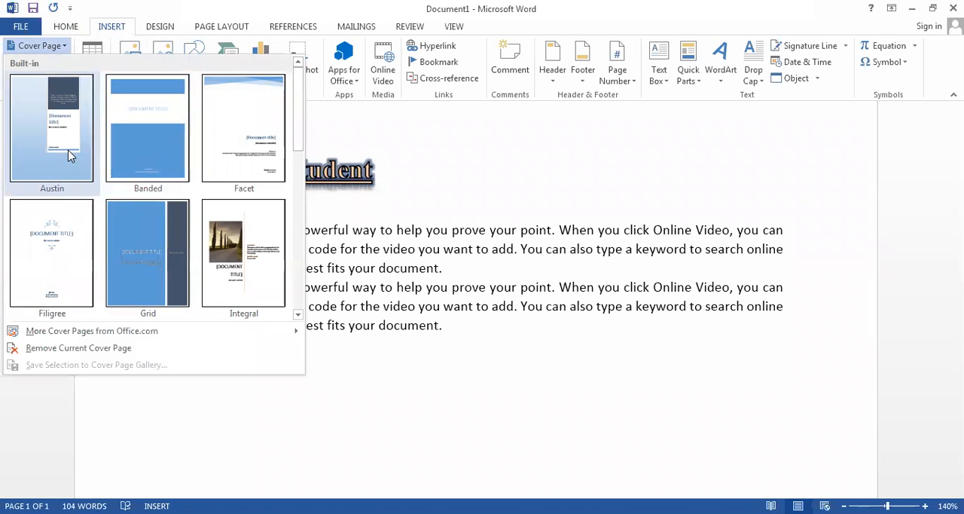
left_click(19, 152)
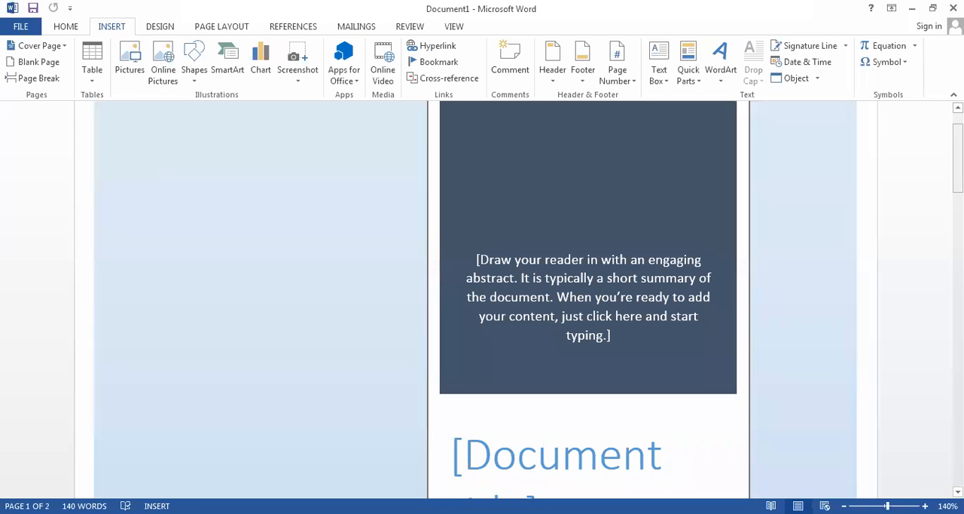
left_click_drag(958, 167, 958, 156)
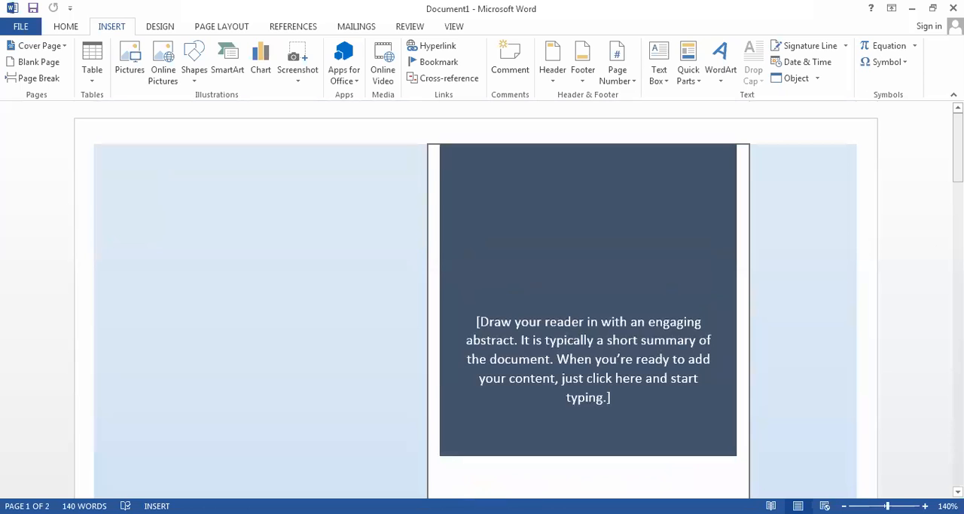
left_click_drag(958, 156, 959, 341)
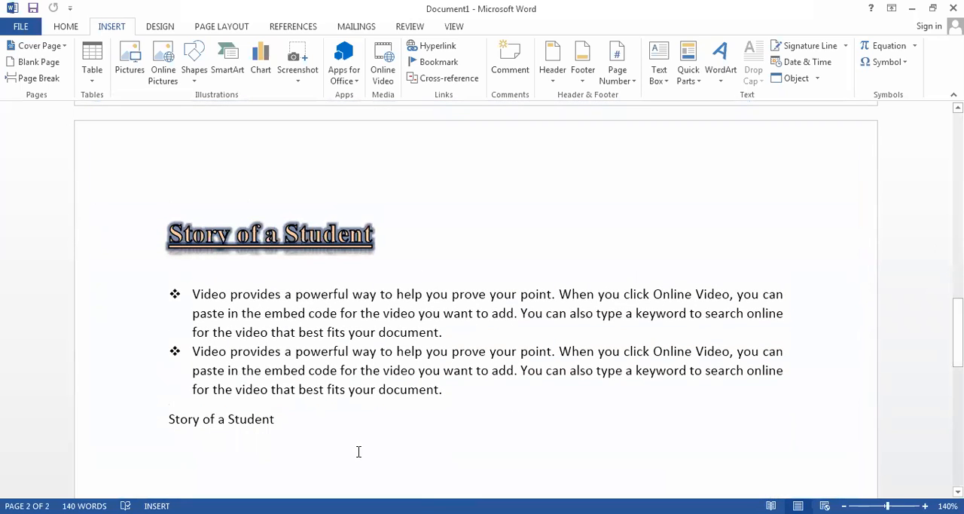
key("ctrl+a")
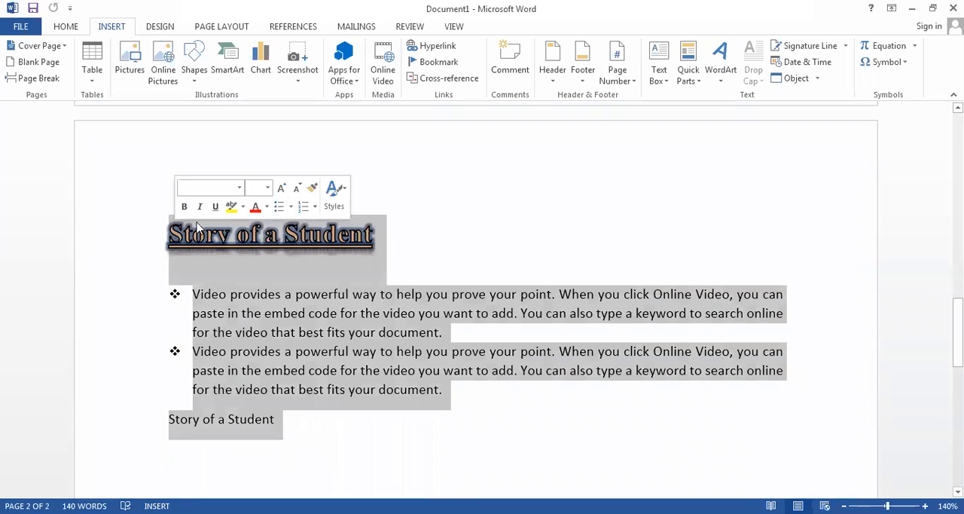
left_click(596, 230)
- Replace the cover page's document title placeholder with "Assignment No.1"
left_click_drag(958, 345, 958, 191)
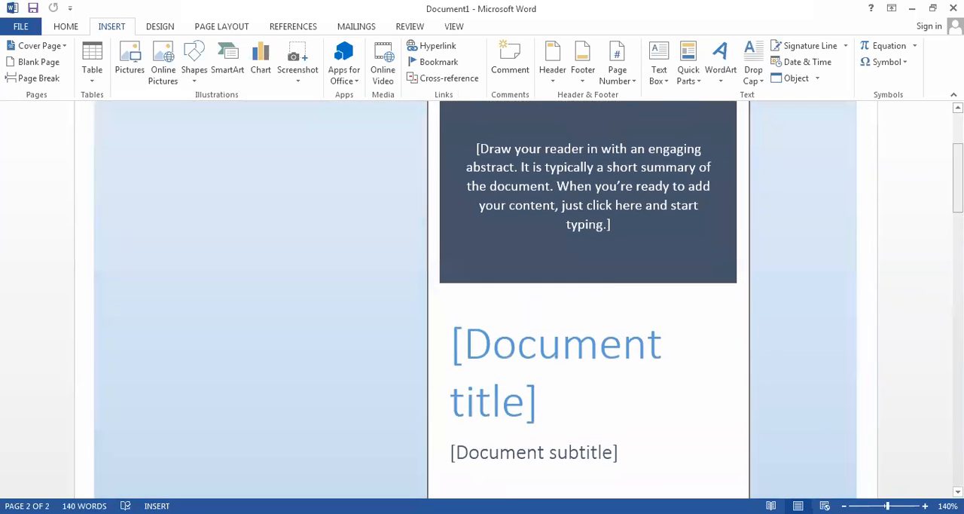
left_click(525, 416)
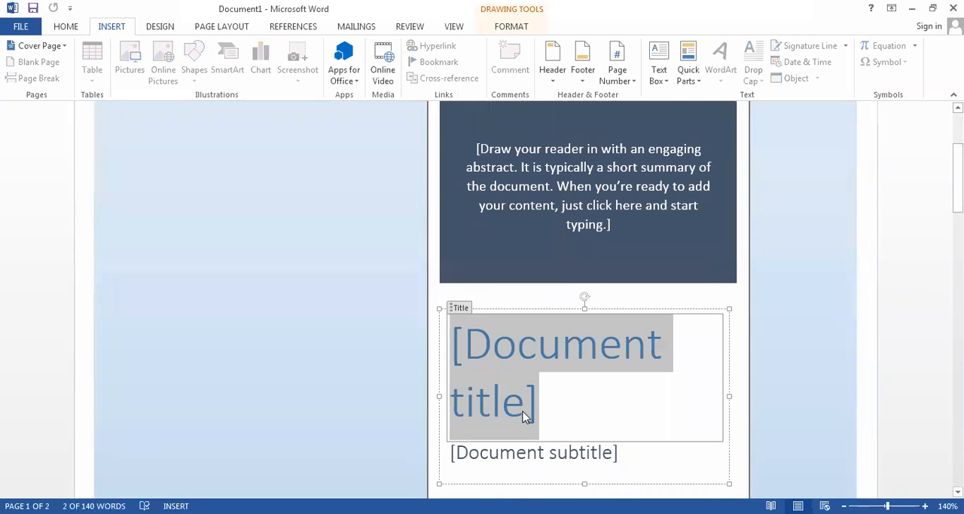
type("Assignment No.1")
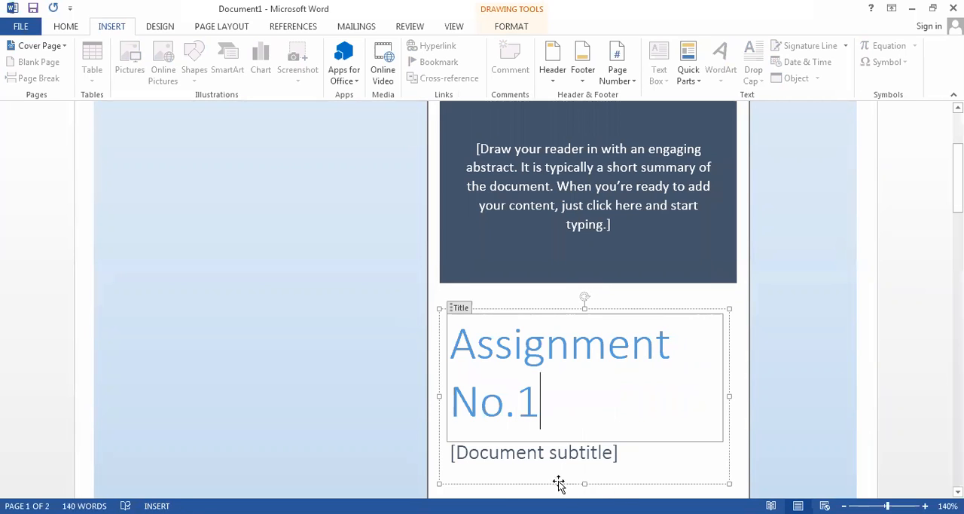
- Fill in the cover page's subtitle with "Microsoft word"
left_click(614, 452)
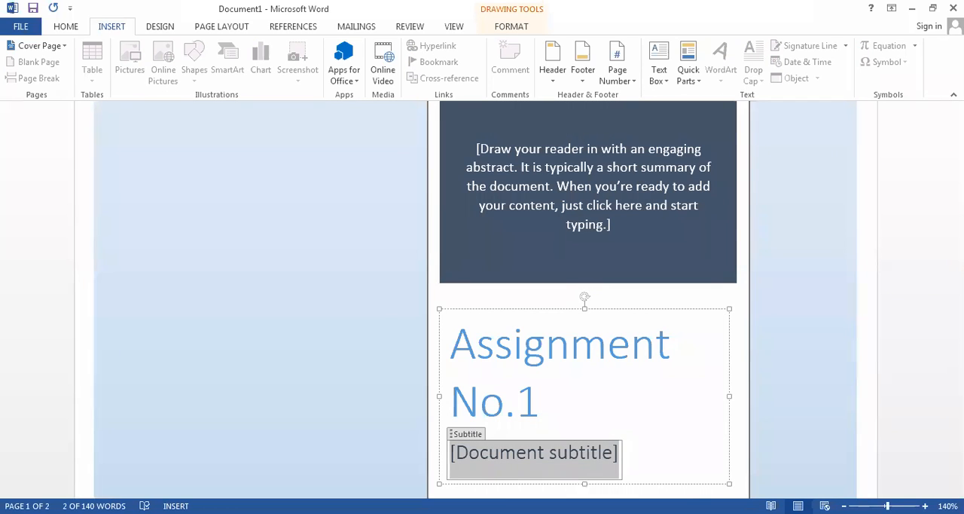
type("Mi")
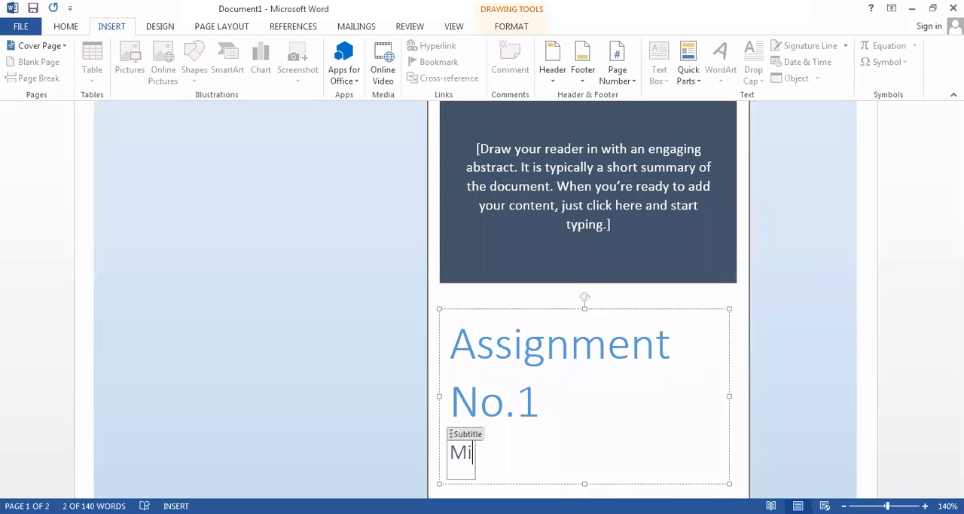
type("crosoft word")
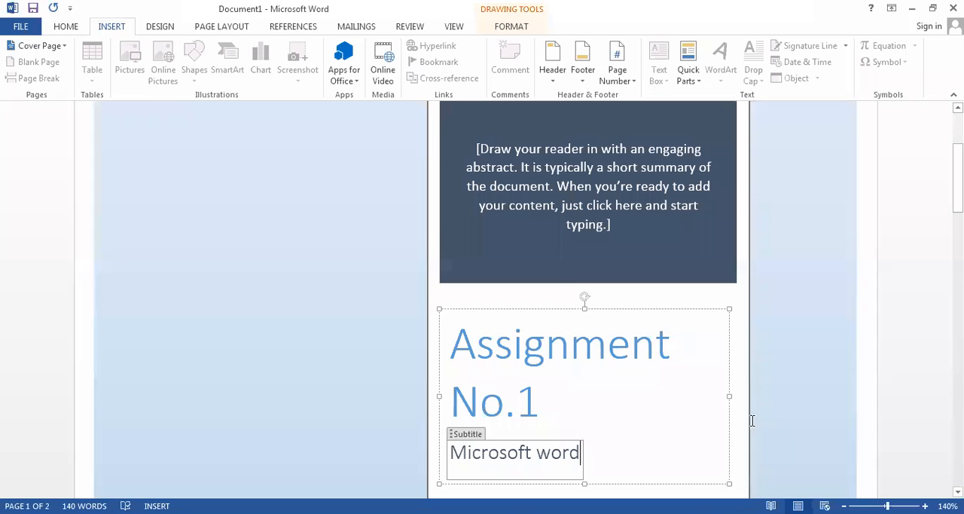
left_click(640, 424)
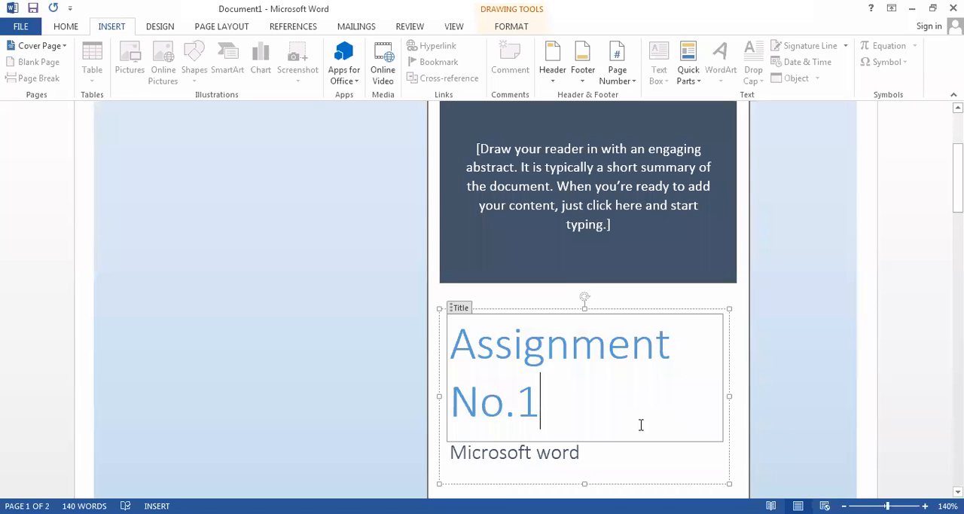
left_click(610, 224)
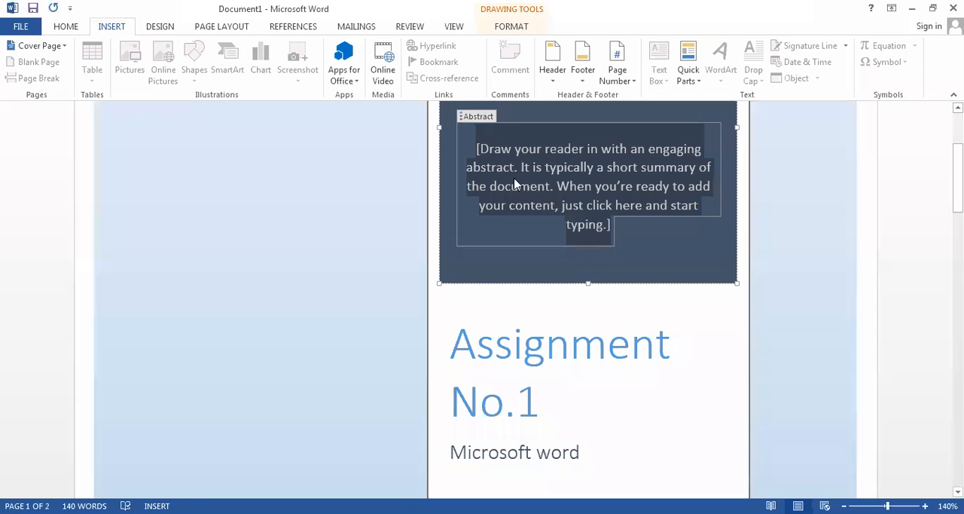
- Replace the author text at the foot of the cover page with "Submitted by:" followed by the author's full name
left_click_drag(957, 181, 958, 226)
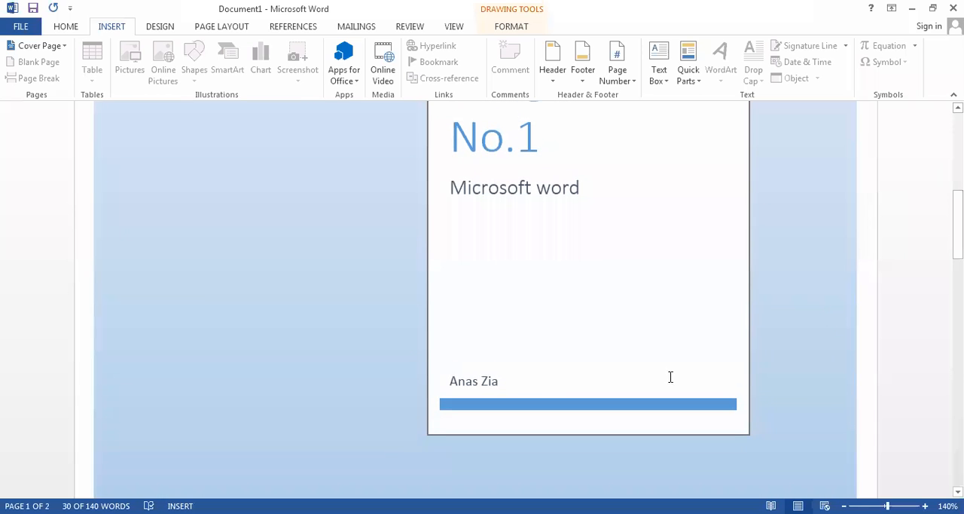
left_click(502, 380)
left_click_drag(503, 380, 440, 381)
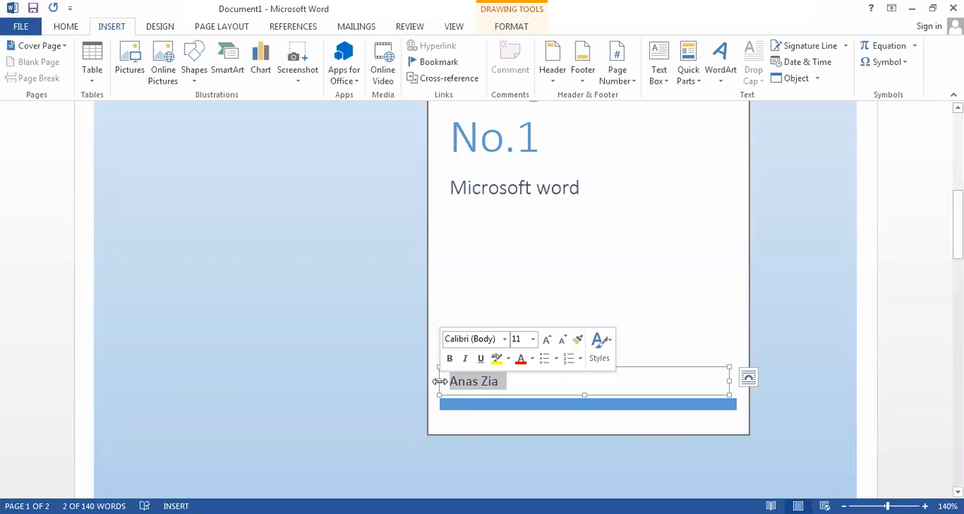
key("BackSpace")
type("Sub")
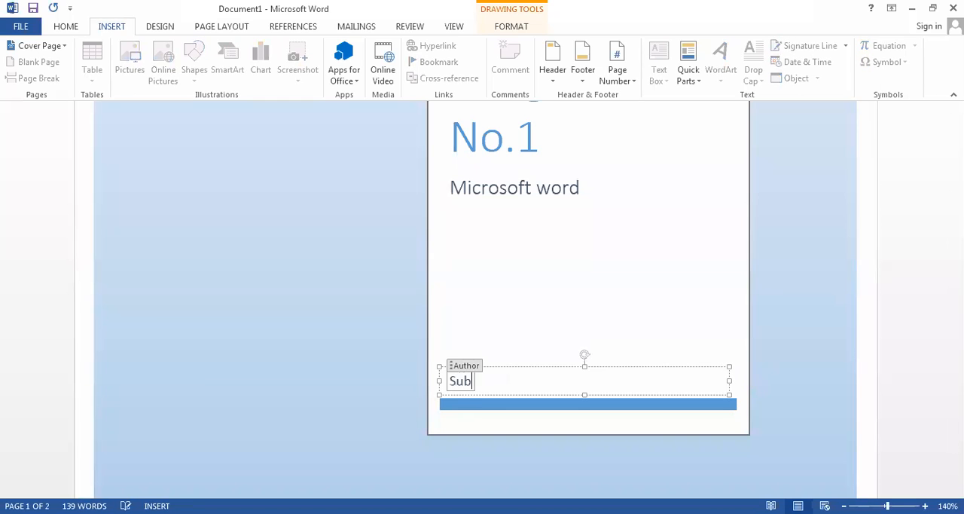
type("mitted by")
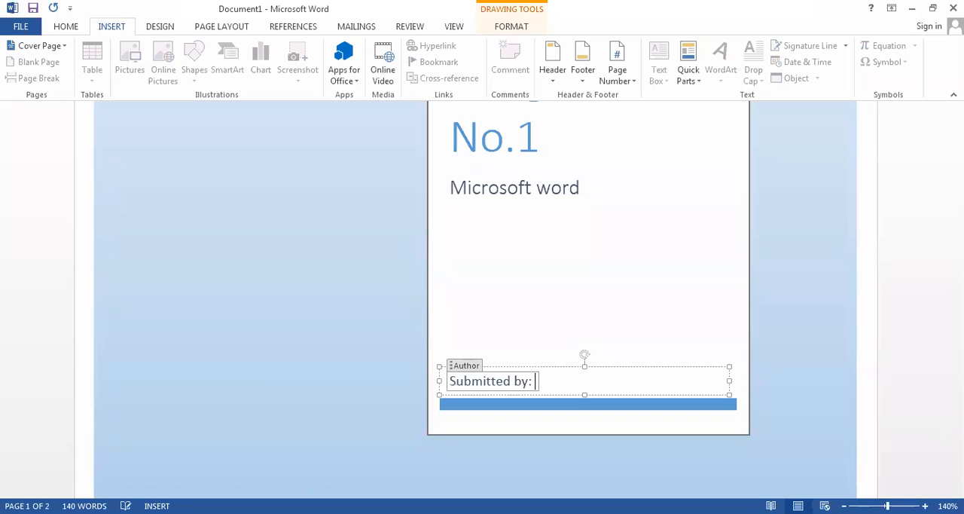
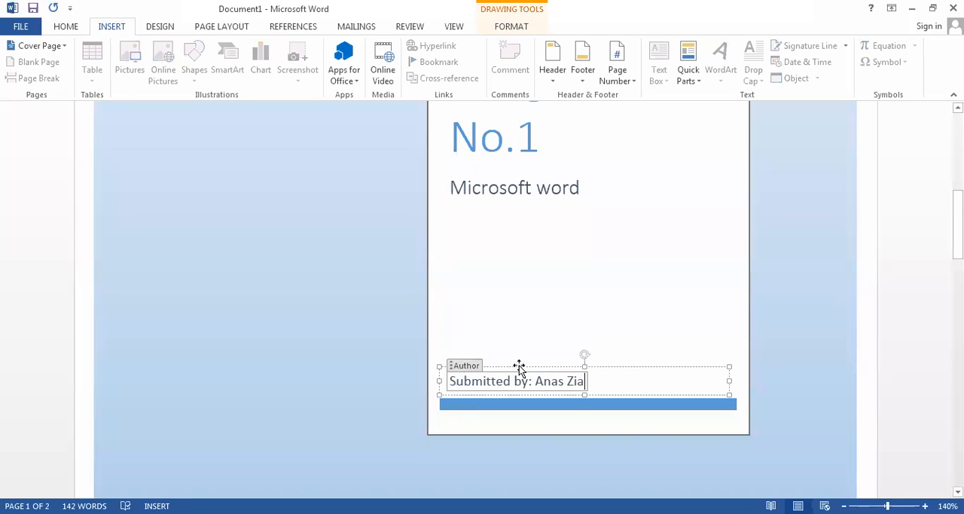
left_click(572, 320)
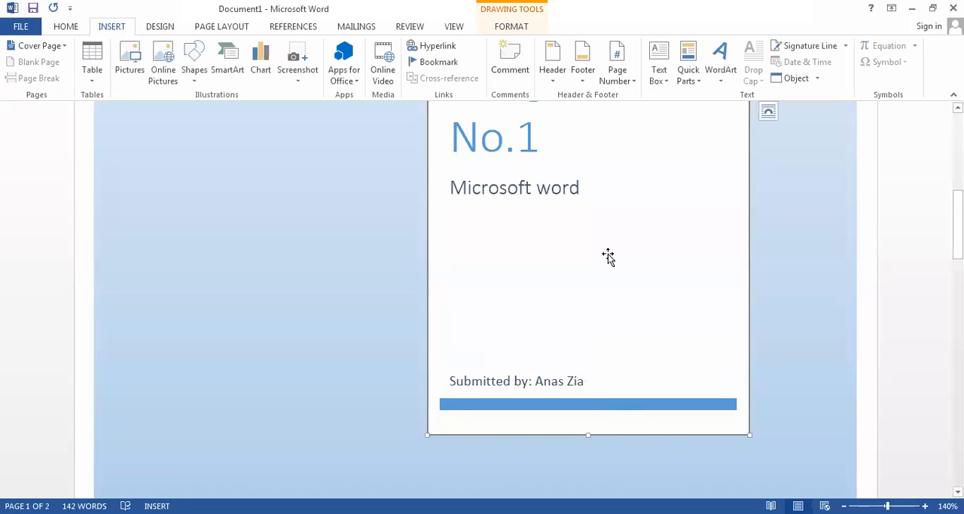
left_click_drag(958, 224, 957, 147)
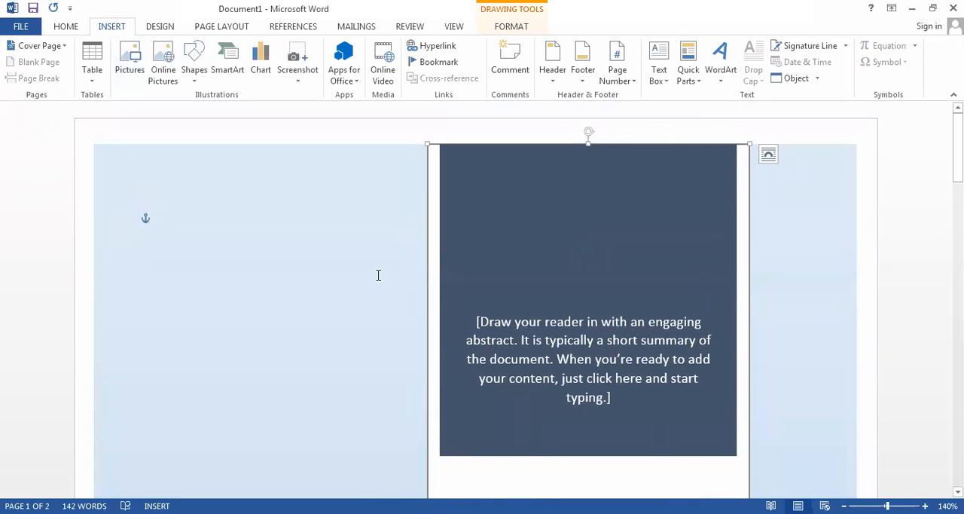
- Change the cover page to the built-in Facet design
left_click(47, 48)
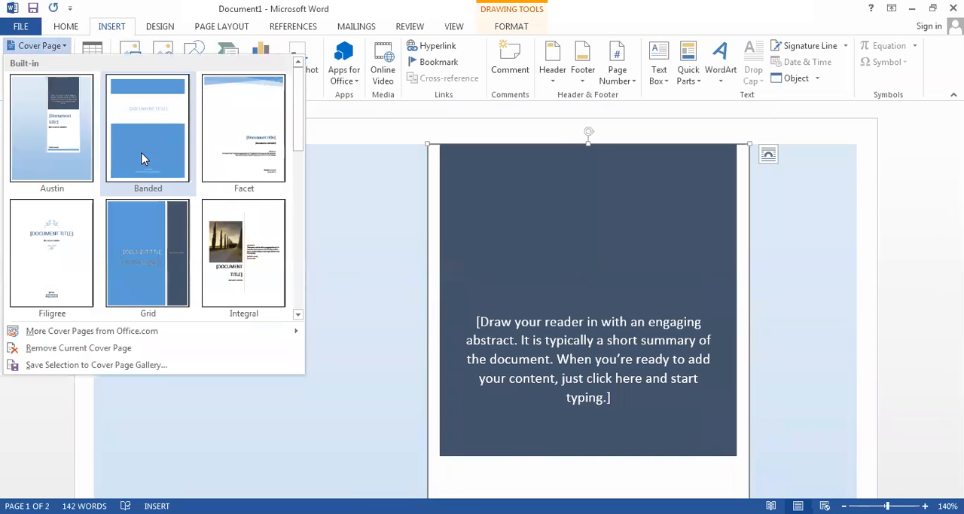
left_click(243, 148)
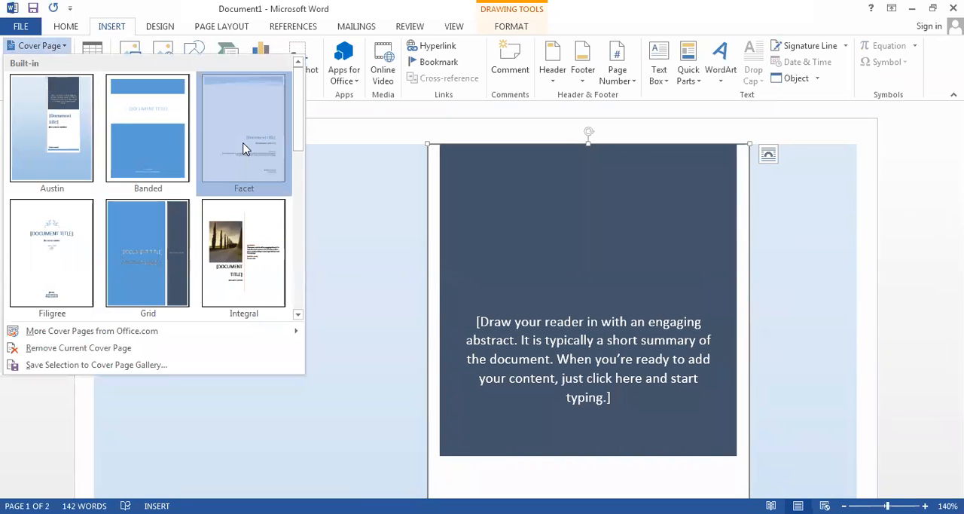
left_click_drag(958, 148, 958, 238)
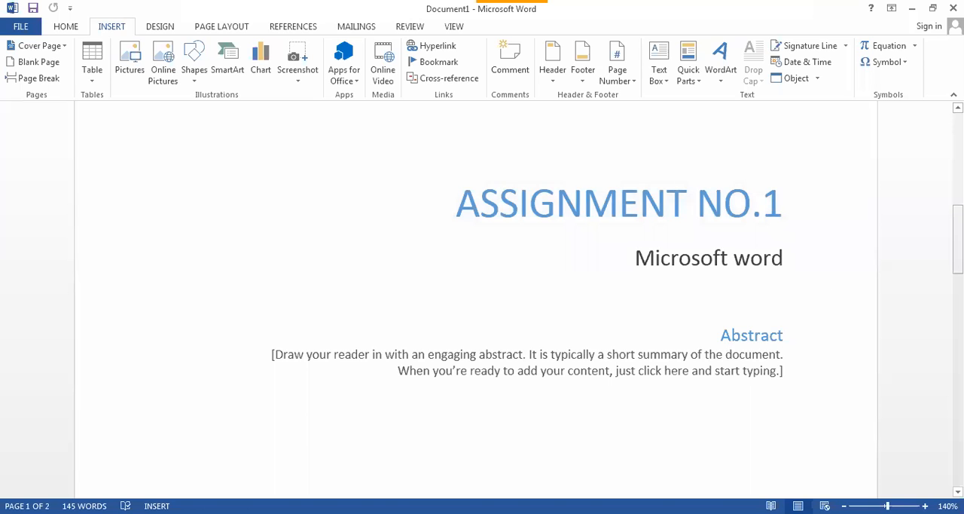
- Fill in the e-mail address placeholder at the foot of the Facet cover page with the author's e-mail address
scroll(476, 301, "down", 6)
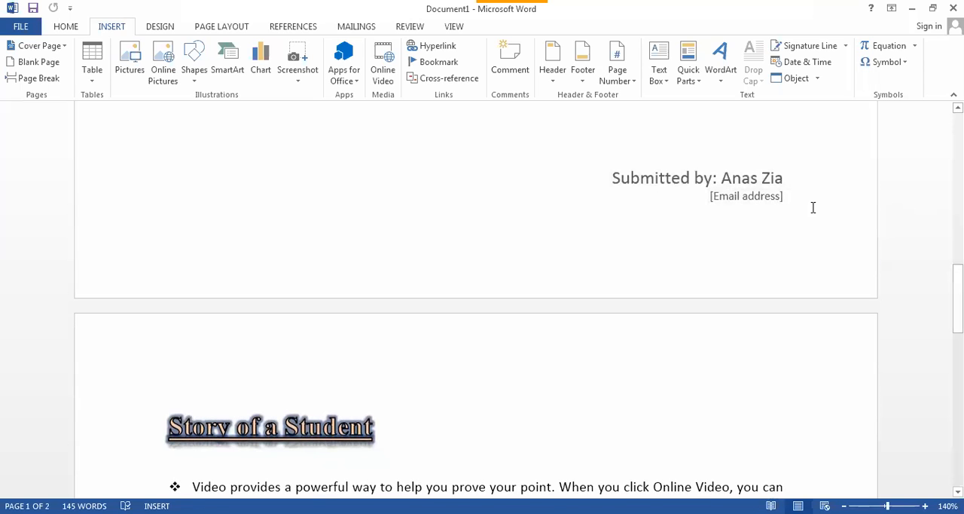
left_click(782, 196)
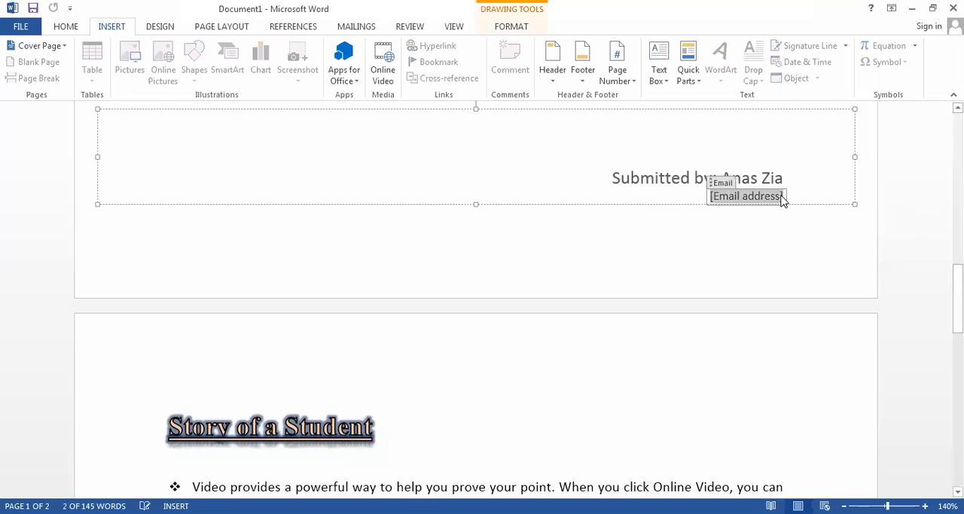
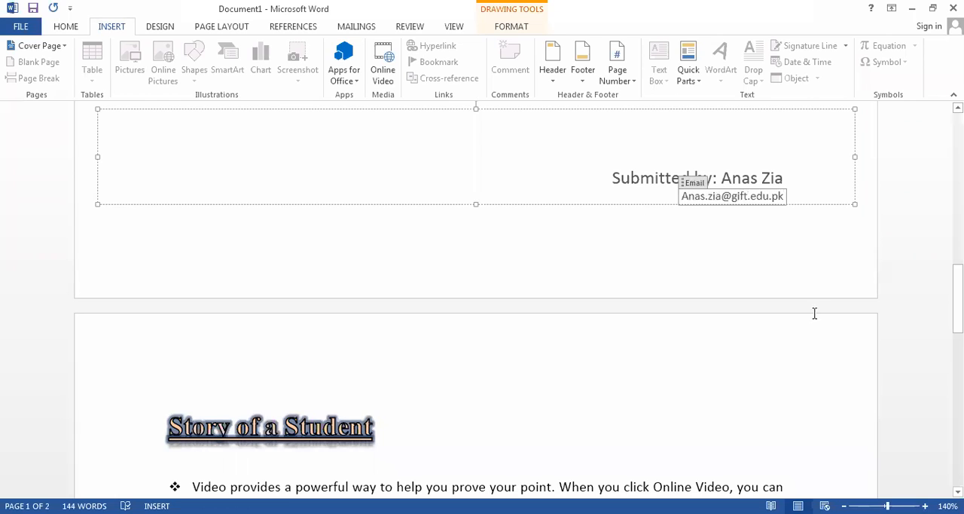
left_click(770, 272)
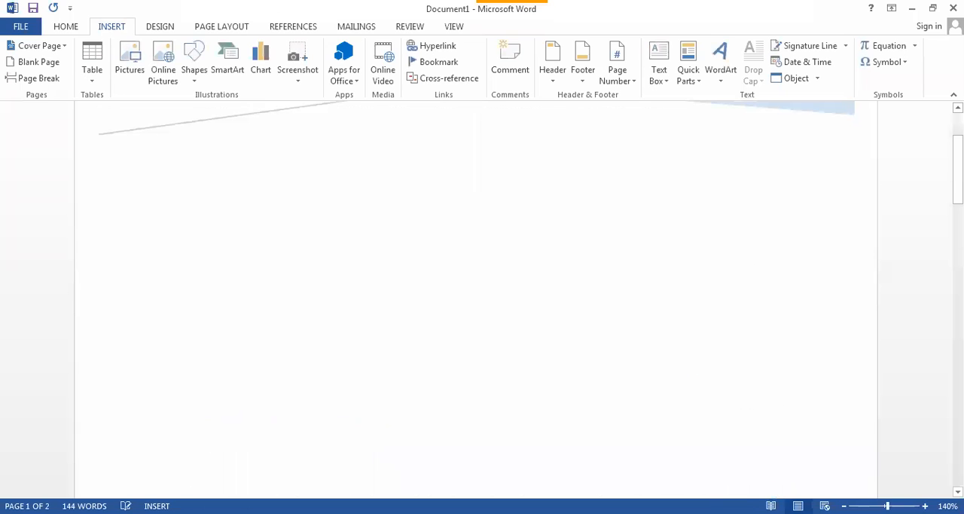
- Change the cover page to the built-in Filigree design and look over its title, subtitle, date and company fields
mouse_move(957, 183)
left_mouse_down()
mouse_move(958, 161)
mouse_move(957, 321)
mouse_move(957, 167)
left_mouse_up()
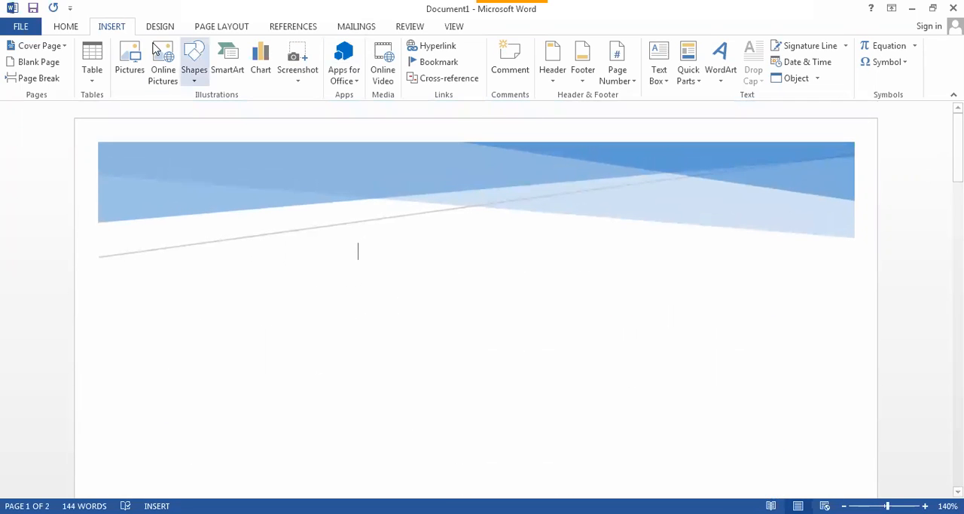
left_click(23, 46)
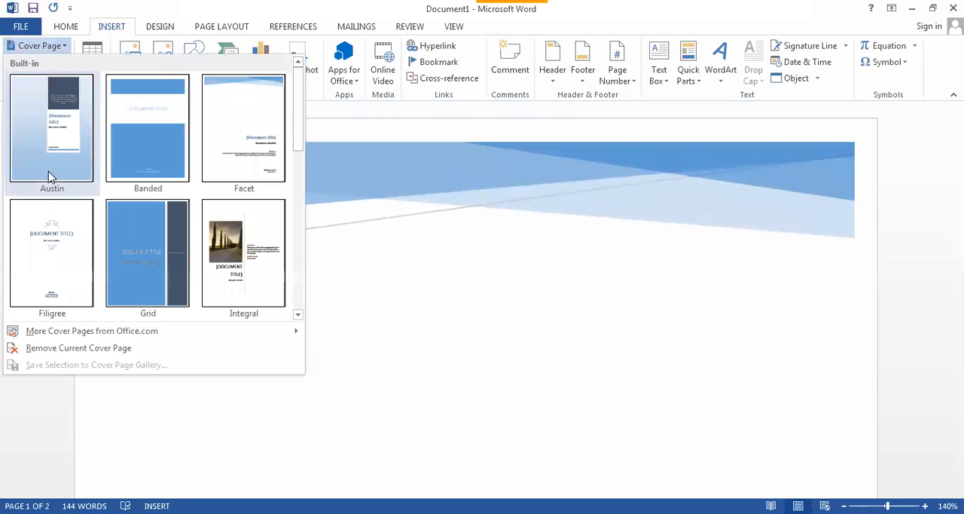
left_click(52, 248)
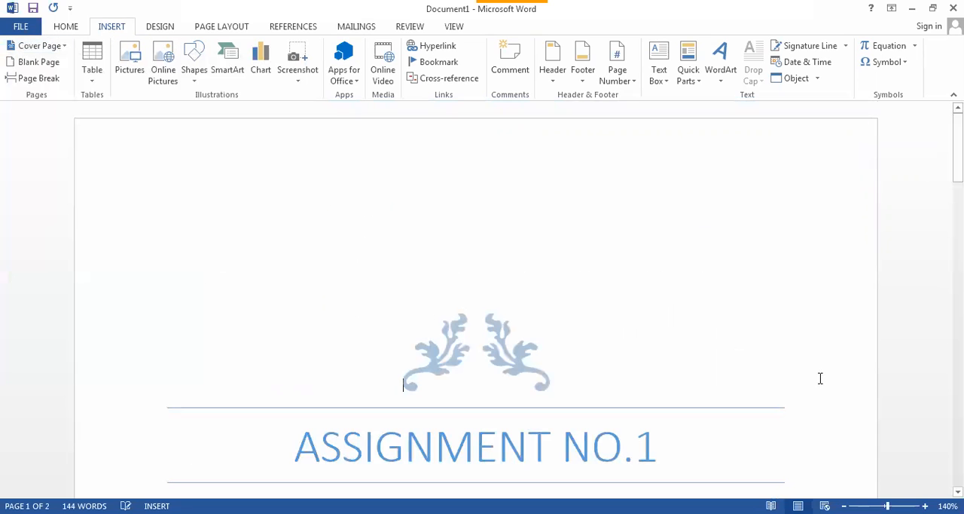
left_click_drag(958, 143, 939, 181)
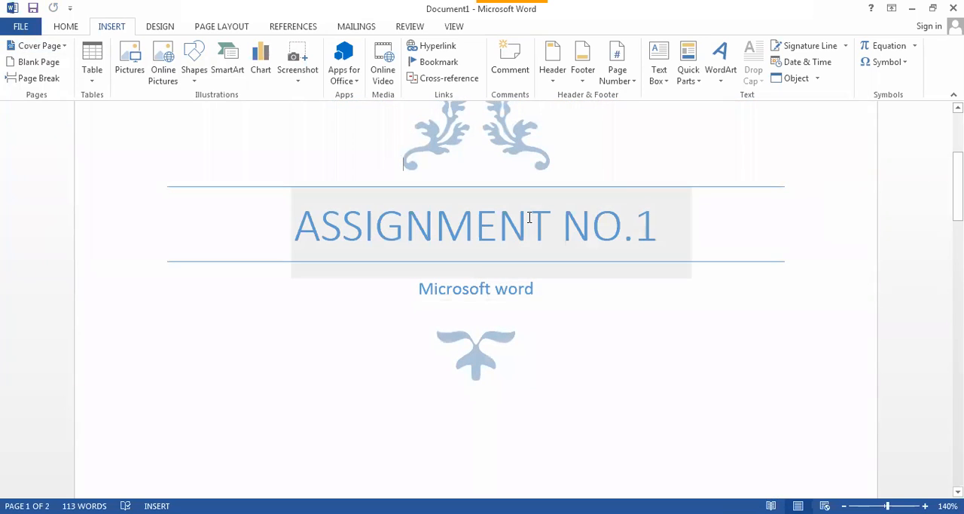
scroll(711, 249, "down", 5)
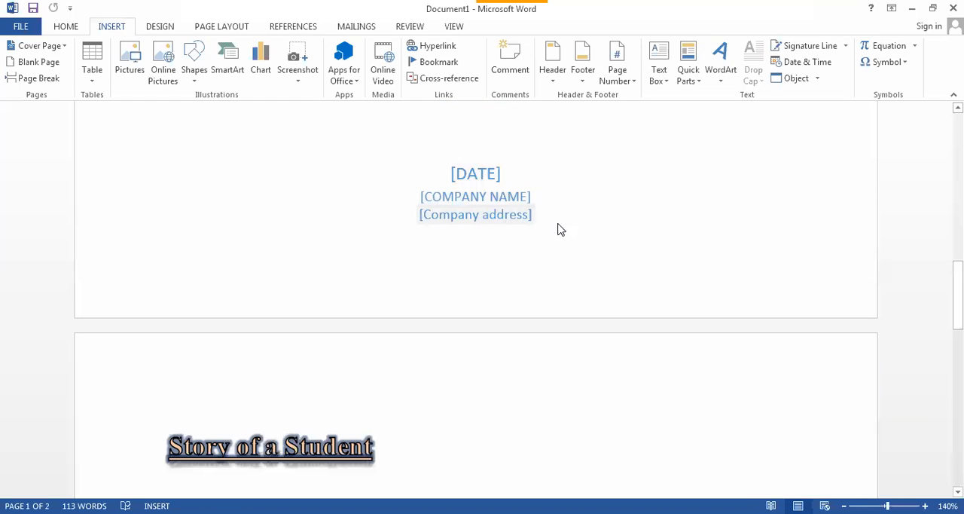
left_click(528, 198)
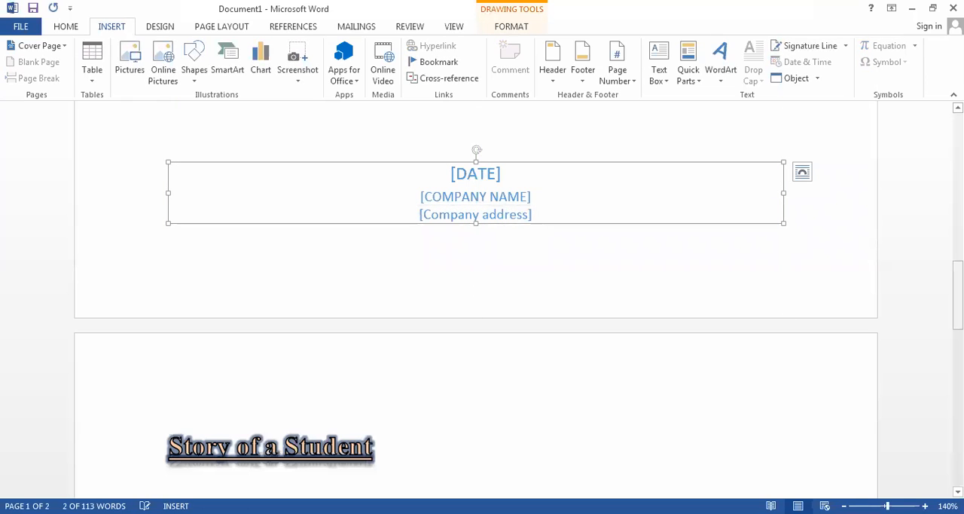
left_click_drag(957, 294, 957, 219)
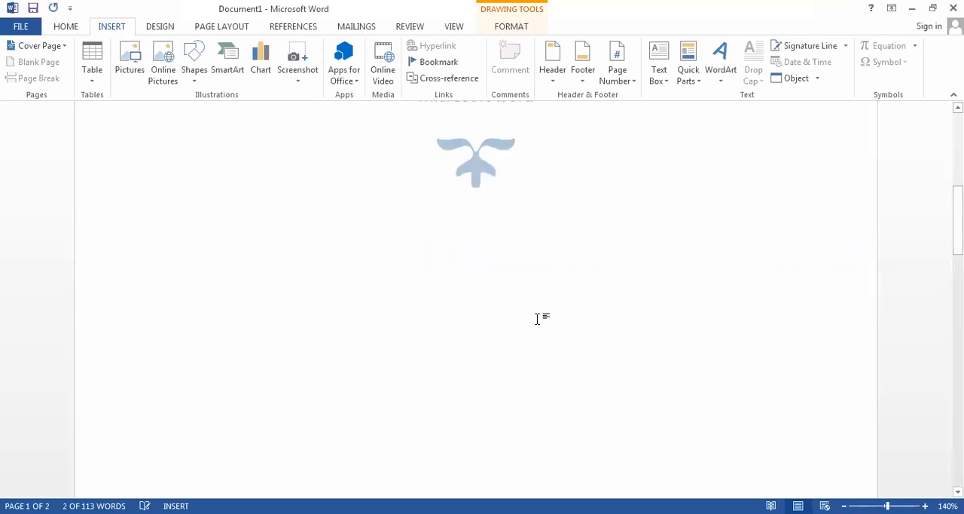
left_click(467, 283)
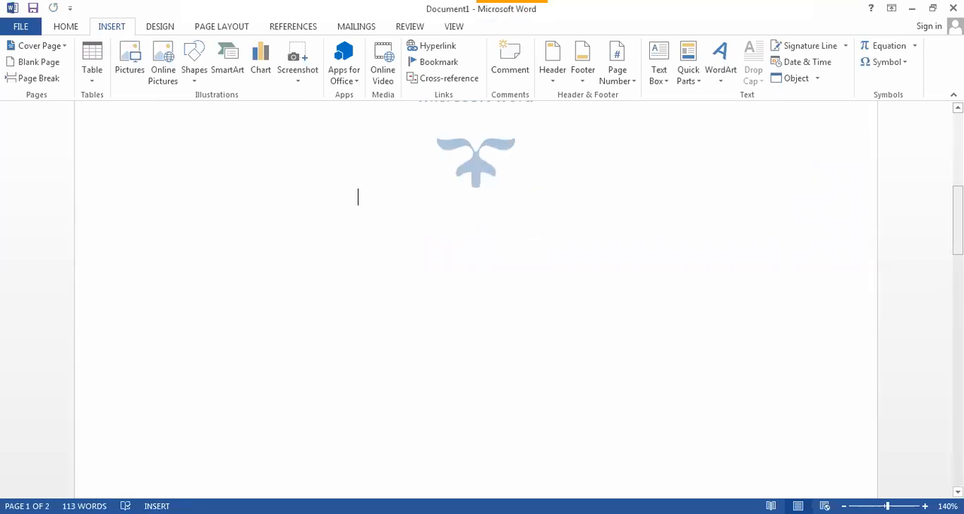
left_click_drag(958, 226, 958, 158)
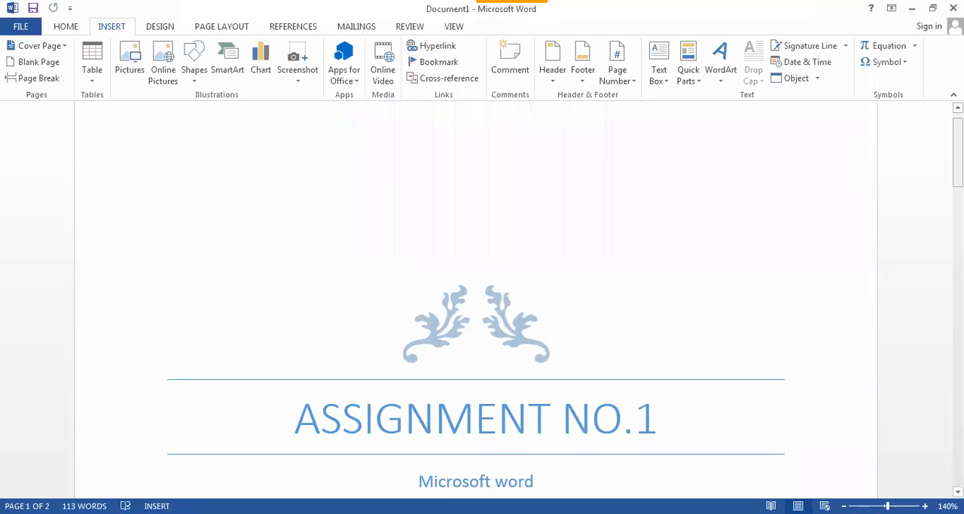
- Insert a blank page after the first bulleted paragraph under "Story of a Student" and check the pages around it
left_click_drag(957, 158, 957, 352)
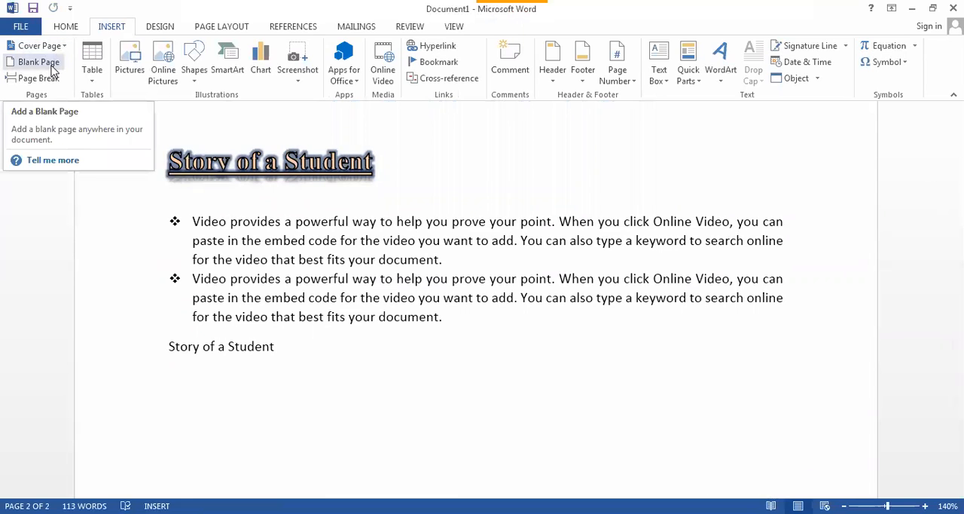
left_click(339, 278)
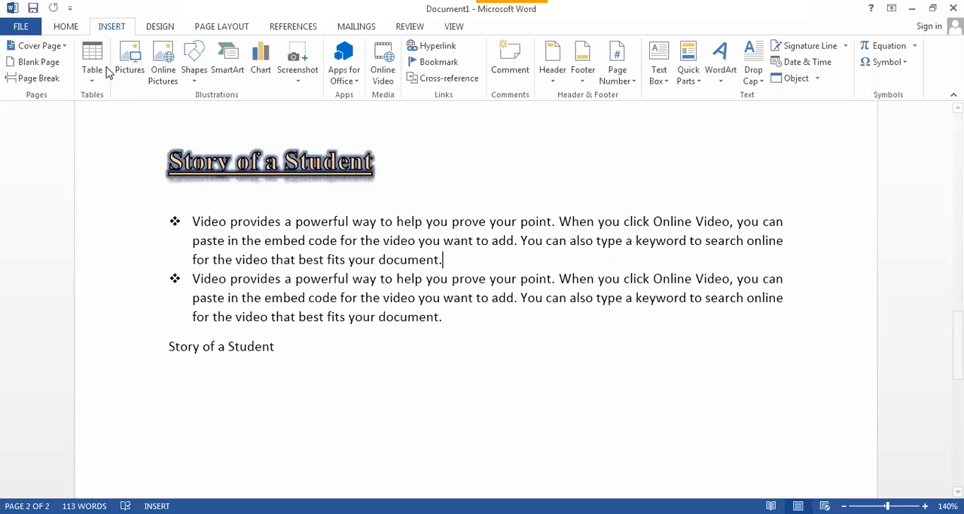
left_click(43, 66)
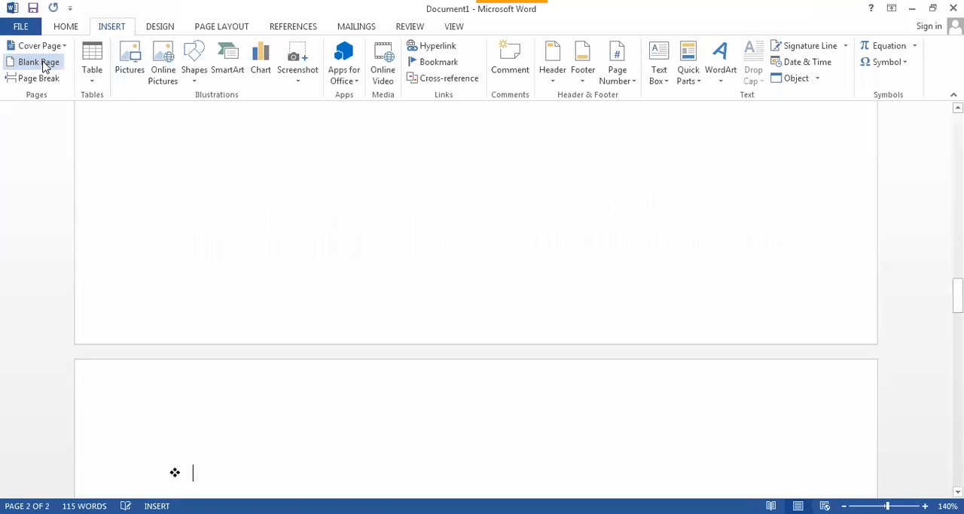
left_click_drag(958, 294, 957, 212)
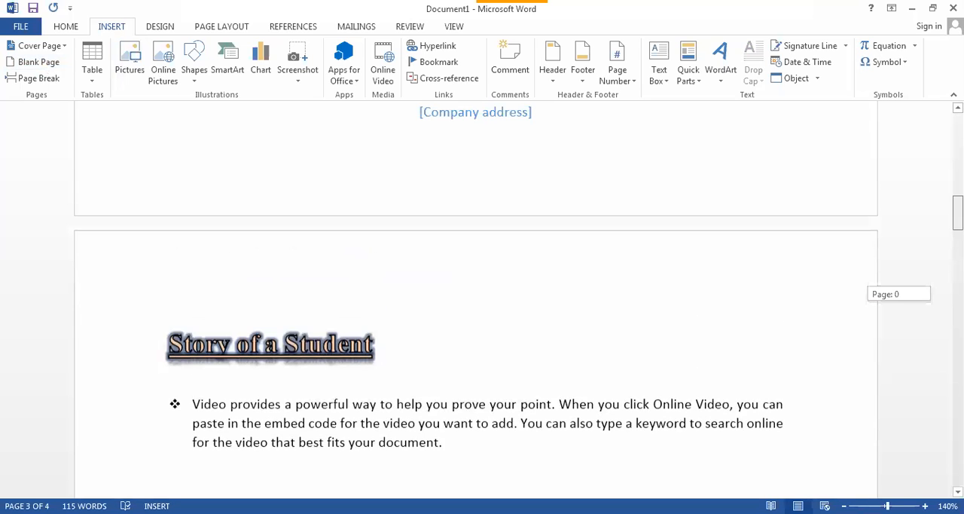
scroll(550, 237, "down", 3)
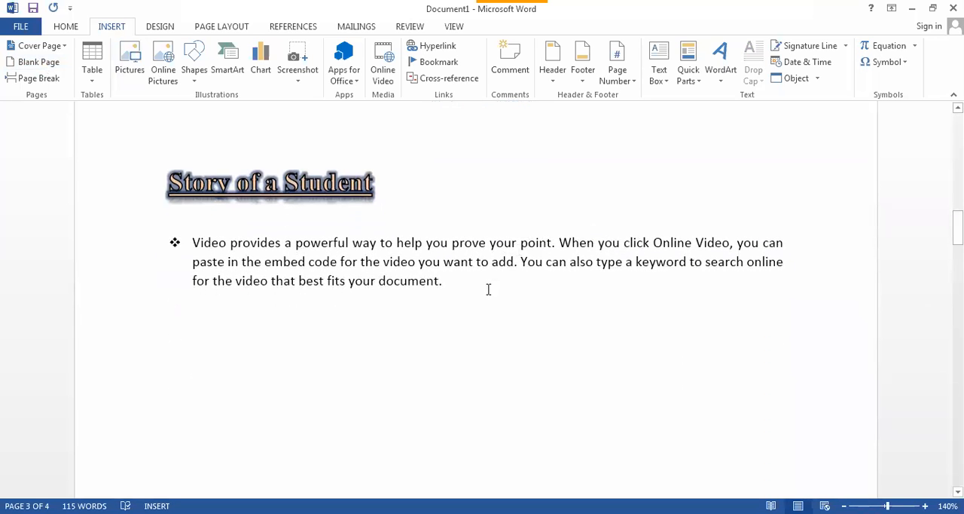
left_click_drag(958, 228, 958, 418)
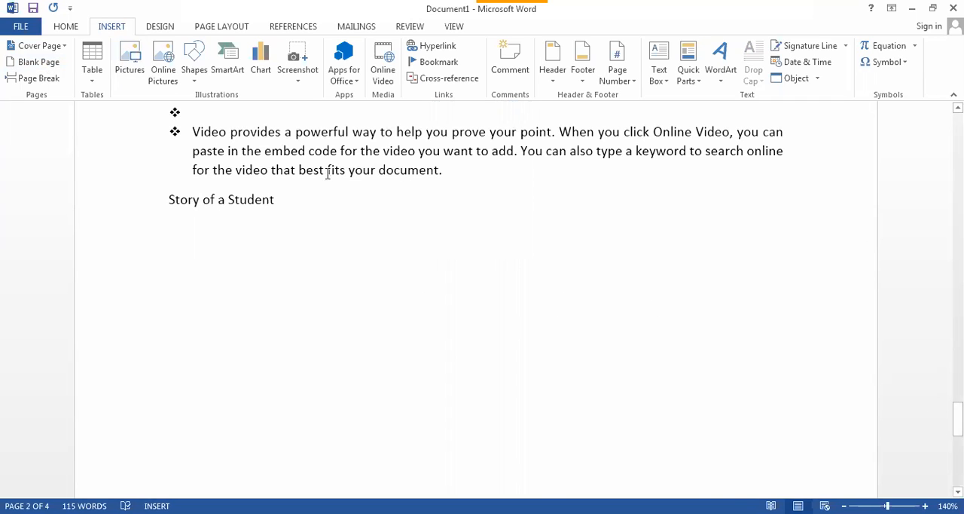
- Delete the empty bullet and page break left by the blank page, and undo back to before the blank page was inserted
left_click(238, 111)
scroll(194, 113, "up", 6)
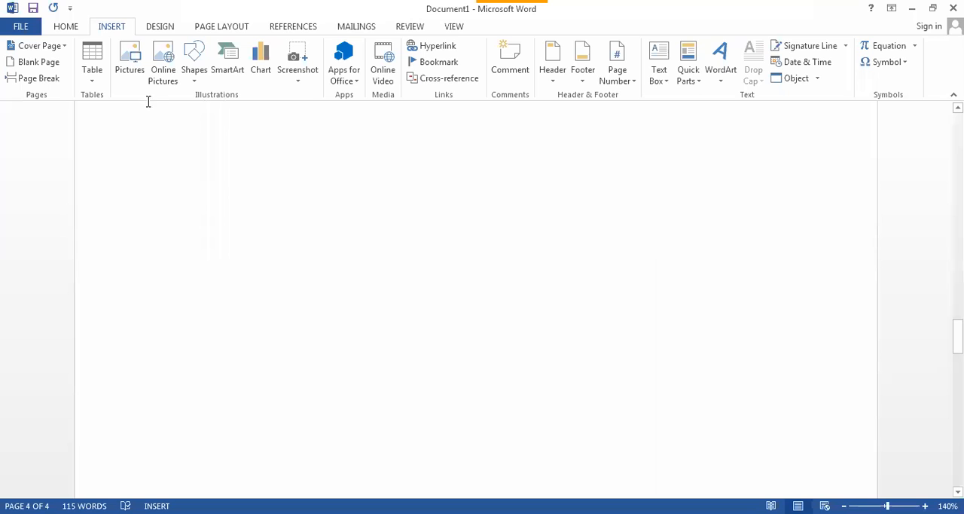
scroll(155, 153, "down", 3)
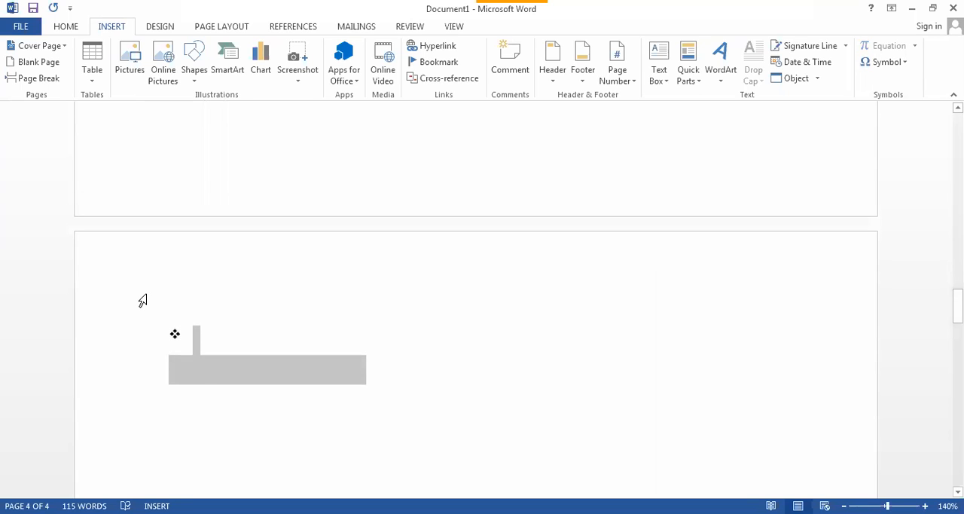
key("BackSpace")
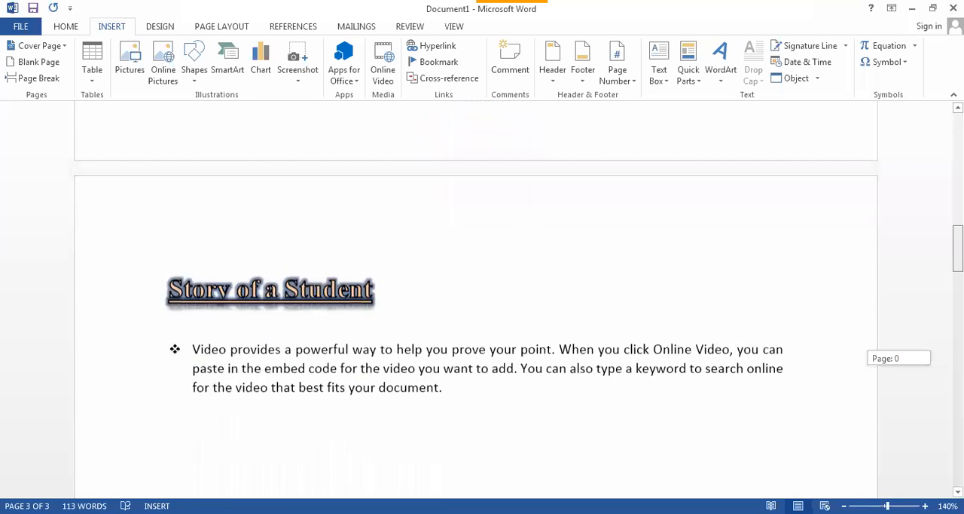
scroll(476, 301, "down", 1)
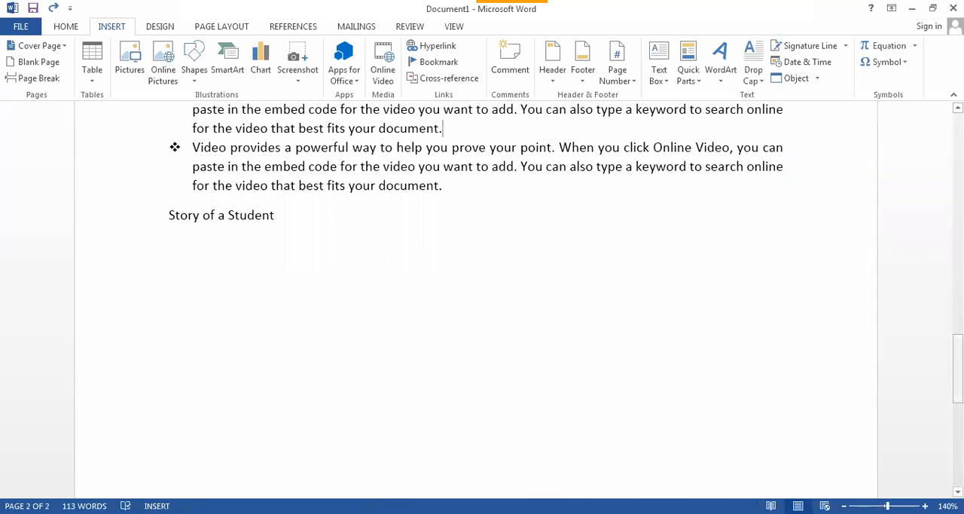
- Insert a blank page once more after the first bulleted paragraph, check where the following text moves, and undo the insertion
scroll(476, 302, "up", 4)
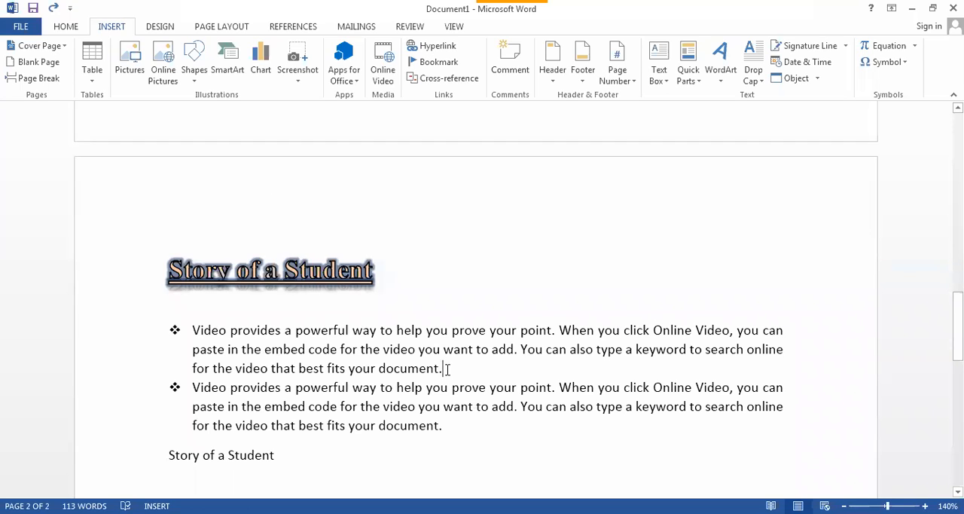
left_click(34, 66)
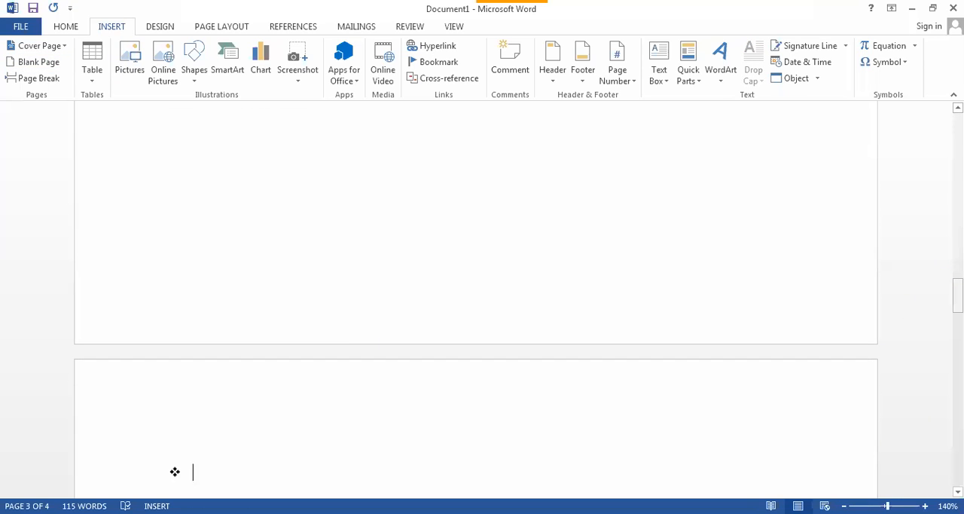
left_click_drag(958, 300, 957, 412)
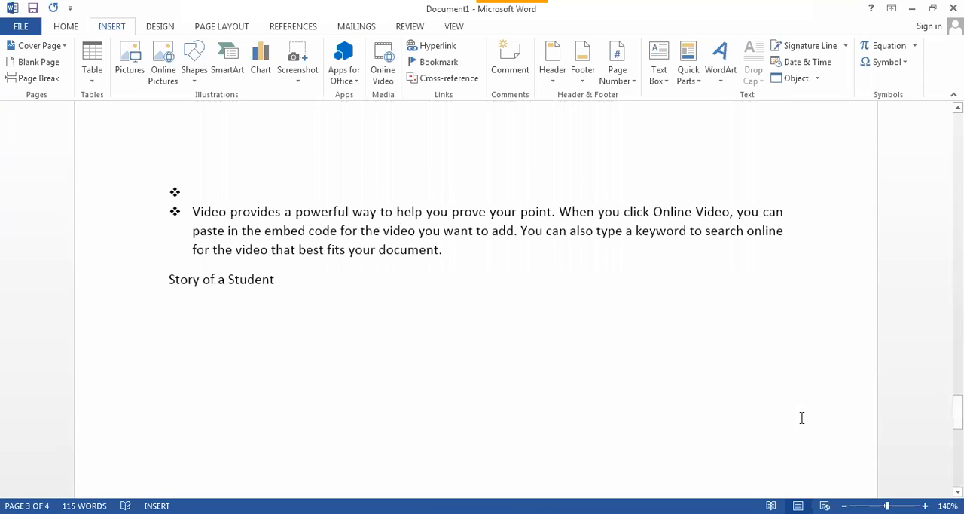
key("BackSpace")
key("BackSpace")
key("BackSpace")
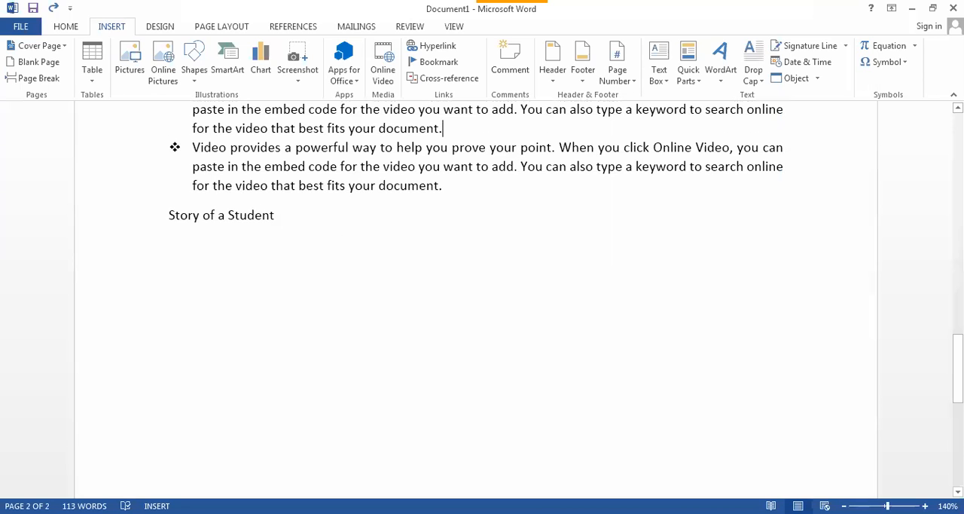
- Insert a page break after the first bulleted paragraph under "Story of a Student" and look over all pages together
left_click_drag(957, 391, 958, 363)
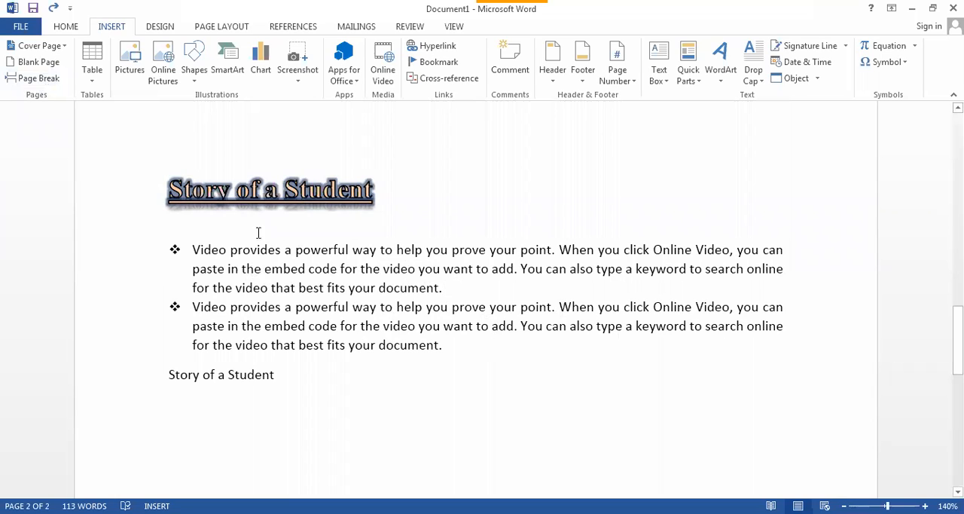
left_click(39, 78)
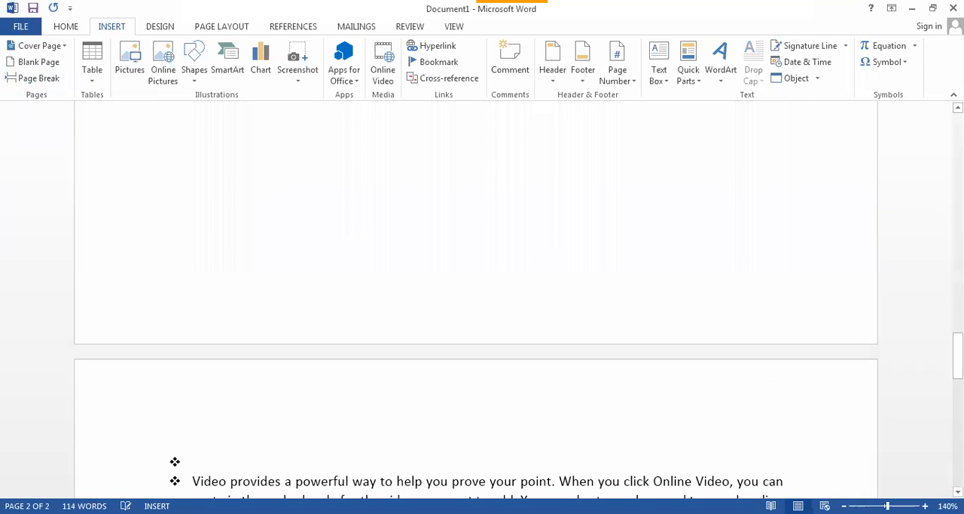
left_click_drag(958, 356, 957, 271)
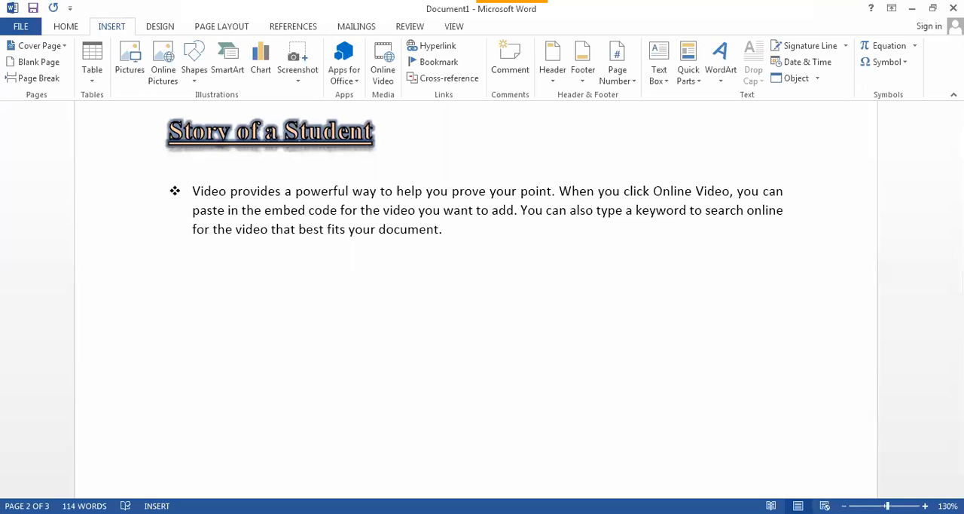
left_click(844, 506)
left_click(844, 506)
left_click(844, 507)
left_click(844, 506)
left_click(844, 507)
left_click(844, 506)
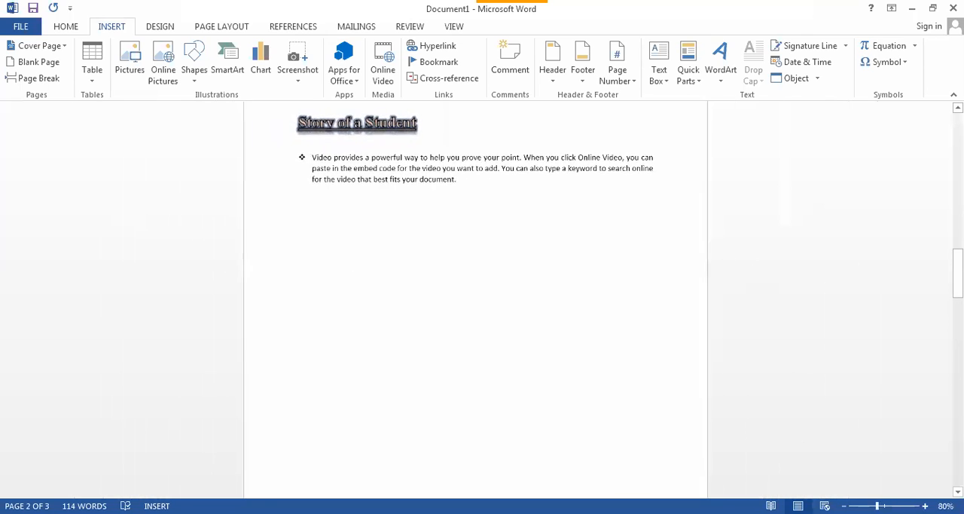
left_click(844, 506)
left_click(843, 506)
left_click(843, 507)
left_click(844, 506)
left_click(844, 506)
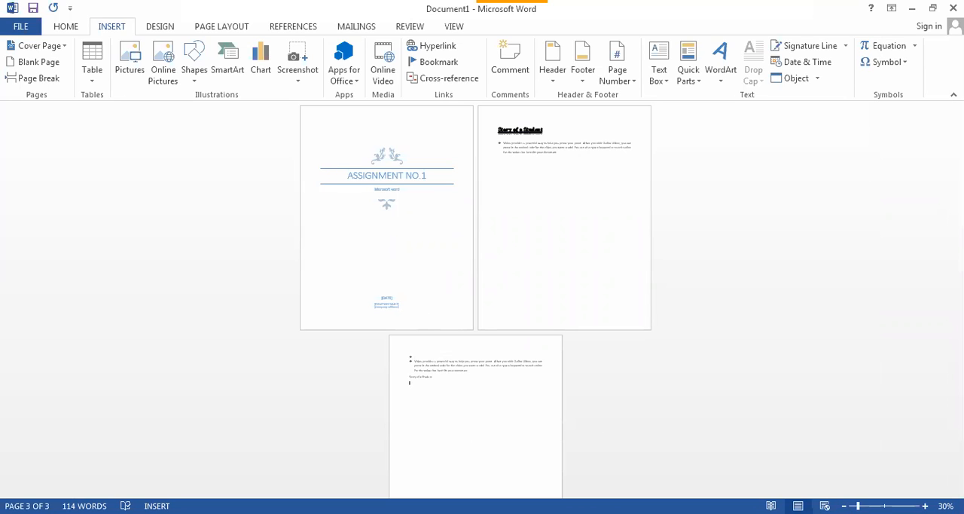
- Undo the page break and the cover page change, back to the earlier cover design with the blue banner and abstract
scroll(475, 302, "up", 3)
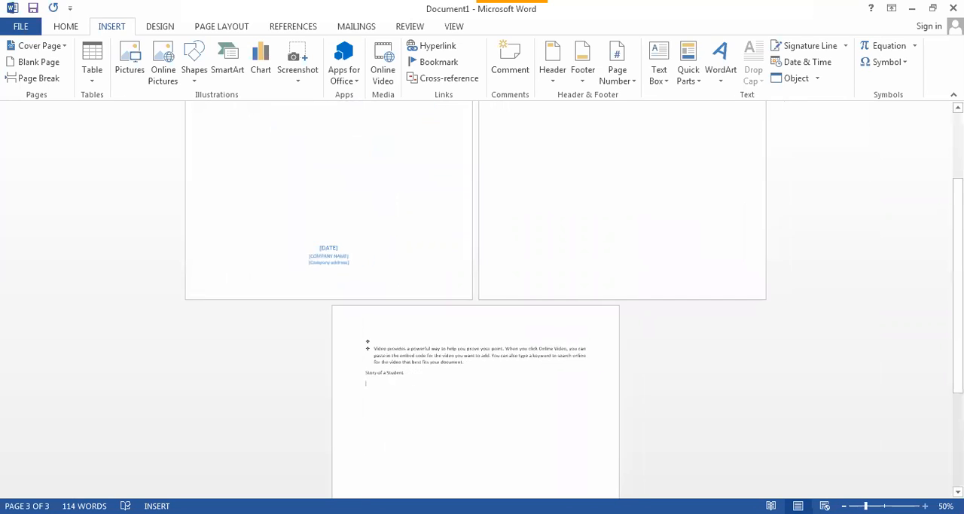
left_click_drag(958, 372, 957, 301)
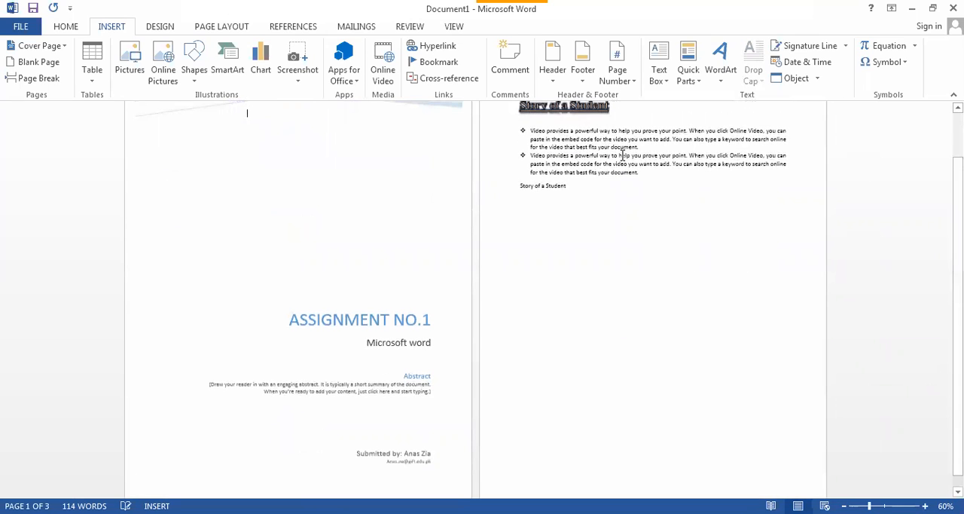
key("ctrl+z")
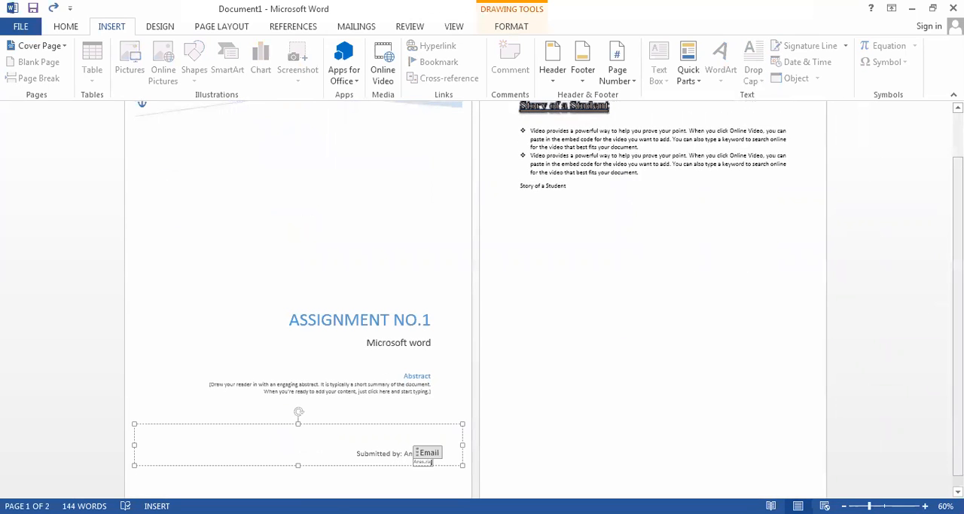
left_click_drag(957, 352, 957, 310)
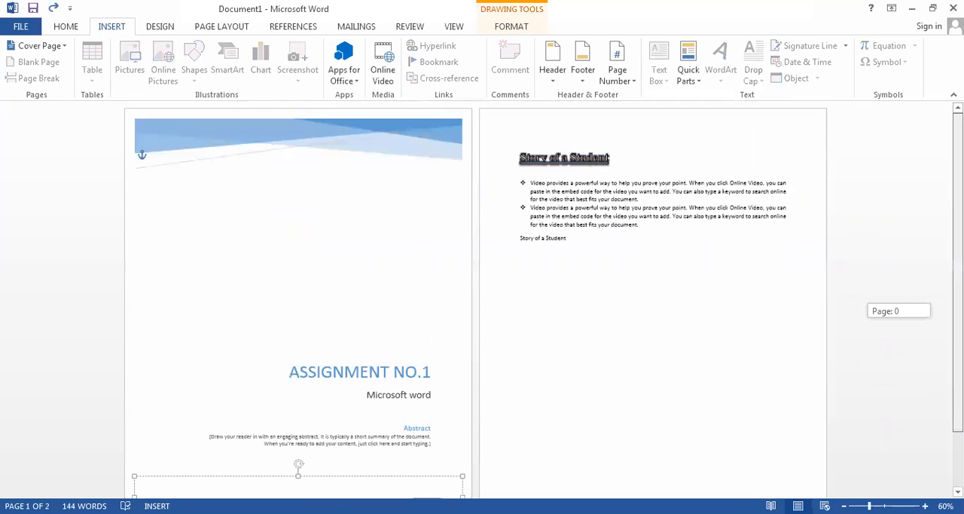
left_click(359, 207)
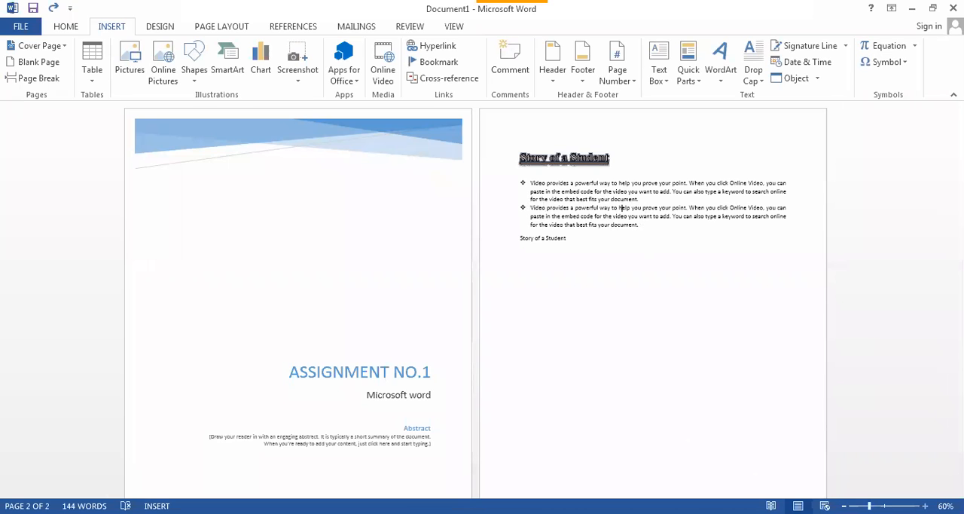
- Insert a page break again at the end of the first bulleted paragraph, moving the second bullet to a new page
scroll(620, 207, "up", 2)
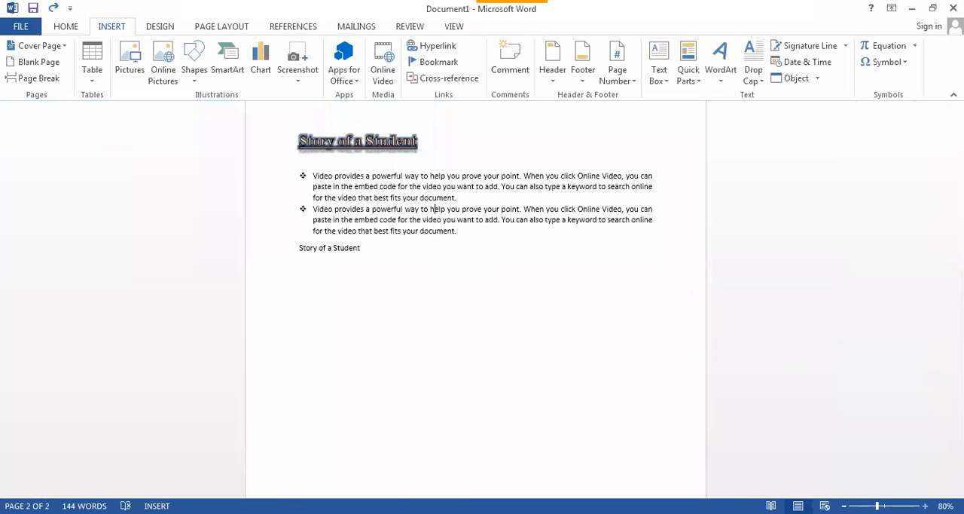
scroll(482, 301, "up", 2)
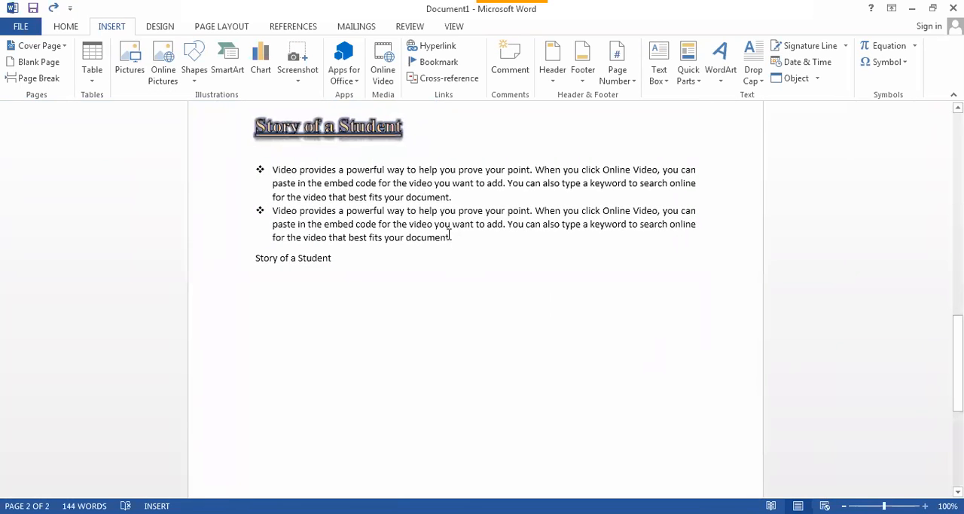
left_click_drag(451, 238, 214, 162)
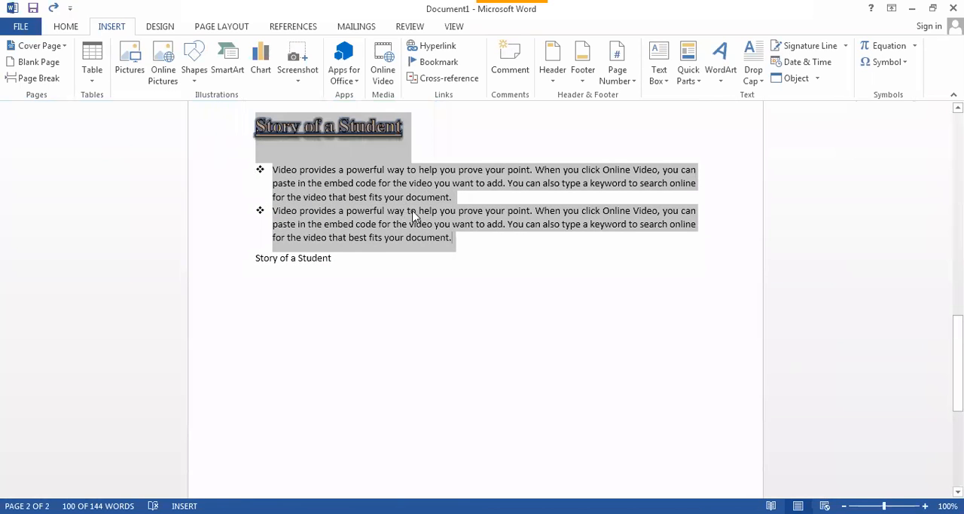
left_click(452, 240)
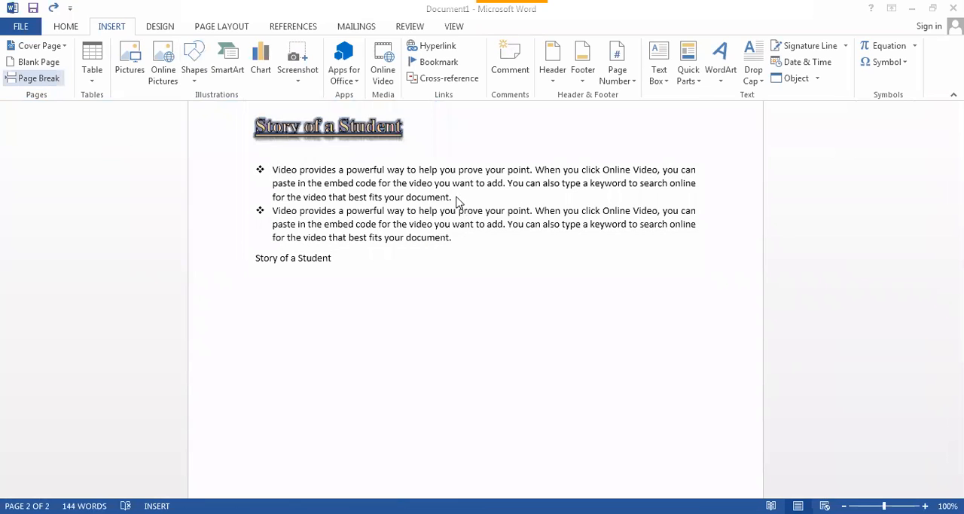
left_click(39, 78)
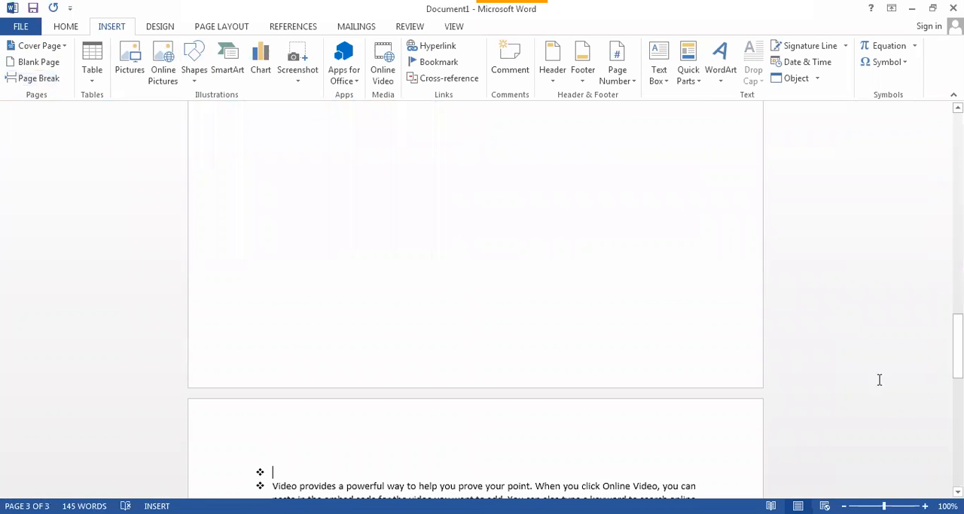
left_click_drag(958, 361, 957, 159)
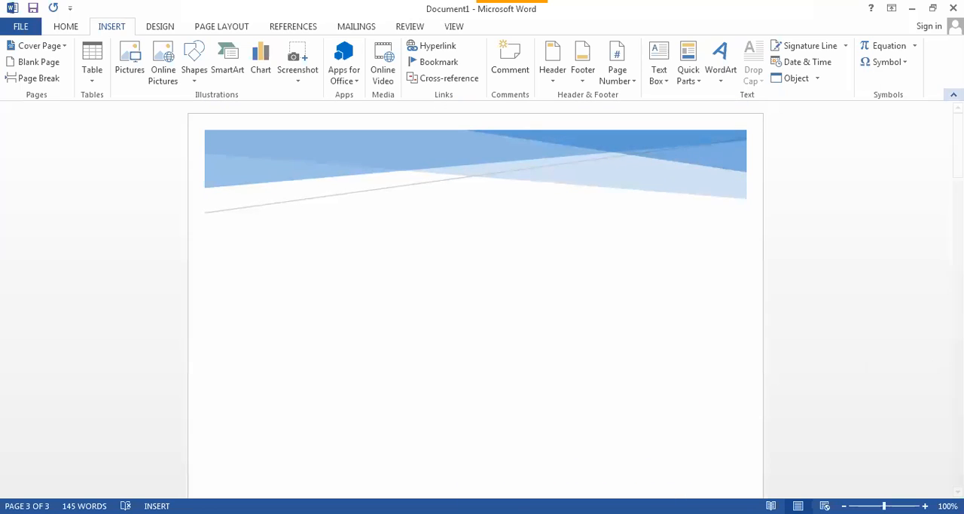
left_click(63, 27)
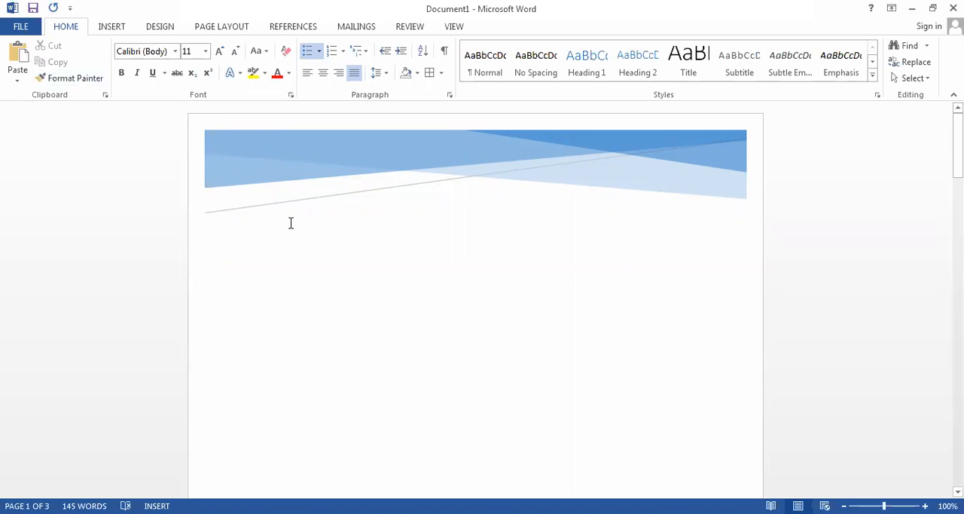
left_click(104, 30)
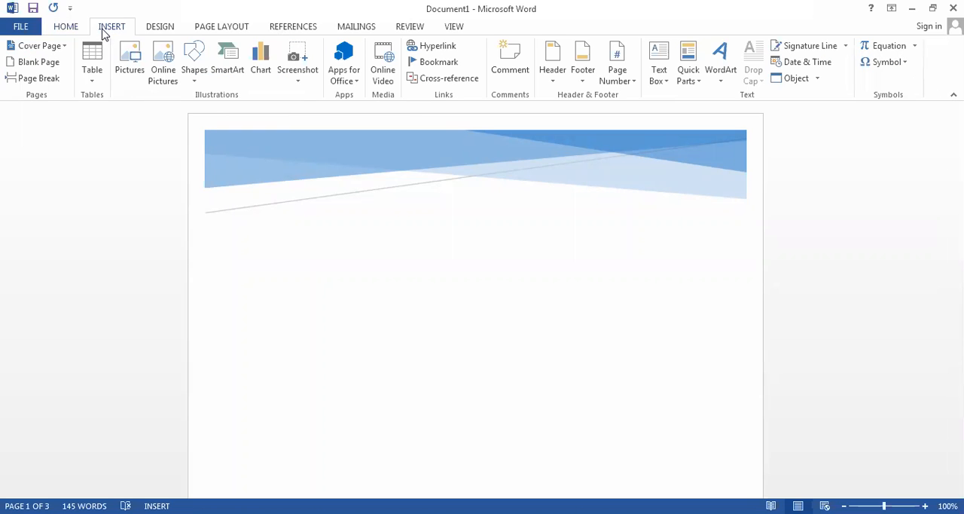